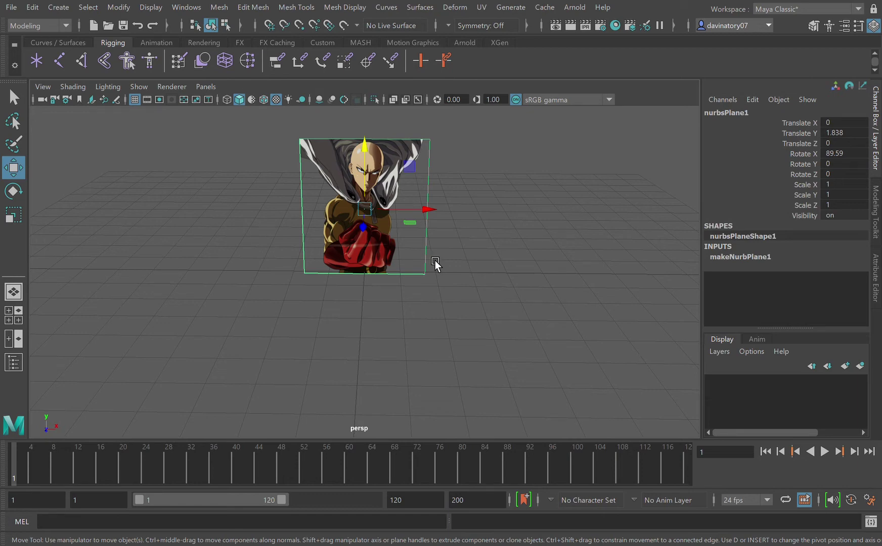
Add a polygon sphere, cylinder and cube at the origin
{"action": "mouse_move", "coordinate": [436, 254]}
{"action": "left_mouse_down", "text": "alt"}
{"action": "mouse_move", "coordinate": [396, 246]}
{"action": "mouse_move", "coordinate": [435, 278]}
{"action": "mouse_move", "coordinate": [433, 261]}
{"action": "mouse_move", "coordinate": [439, 295]}
{"action": "mouse_move", "coordinate": [437, 287]}
{"action": "left_mouse_up", "text": "alt"}
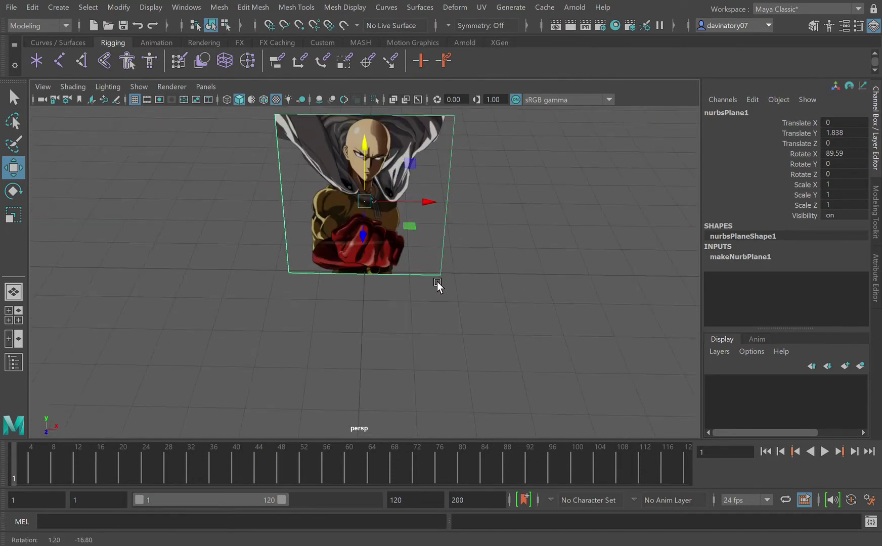
{"action": "left_click", "coordinate": [14, 97]}
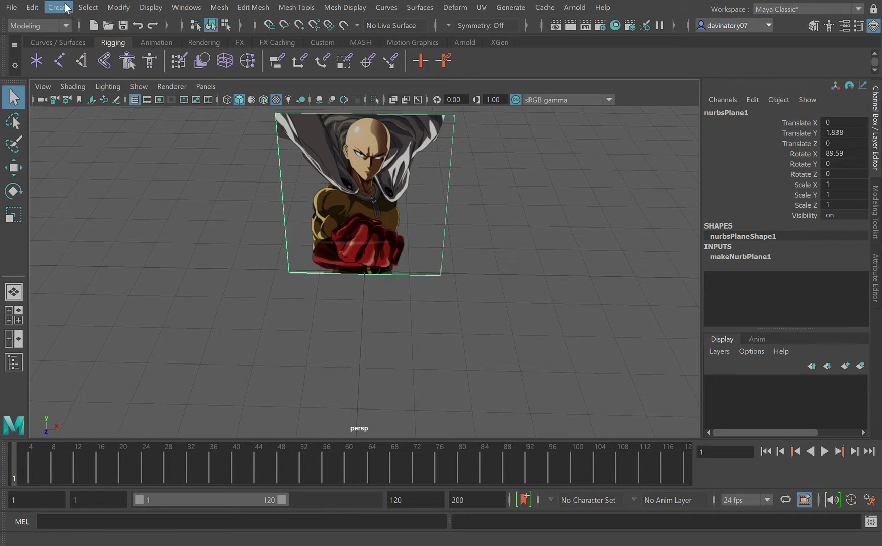
{"action": "left_click", "coordinate": [231, 57]}
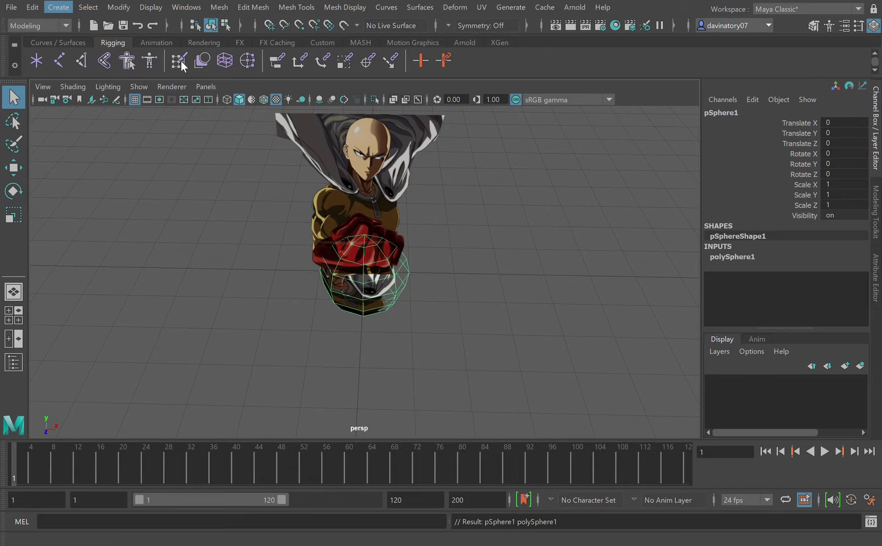
{"action": "left_click", "coordinate": [247, 60]}
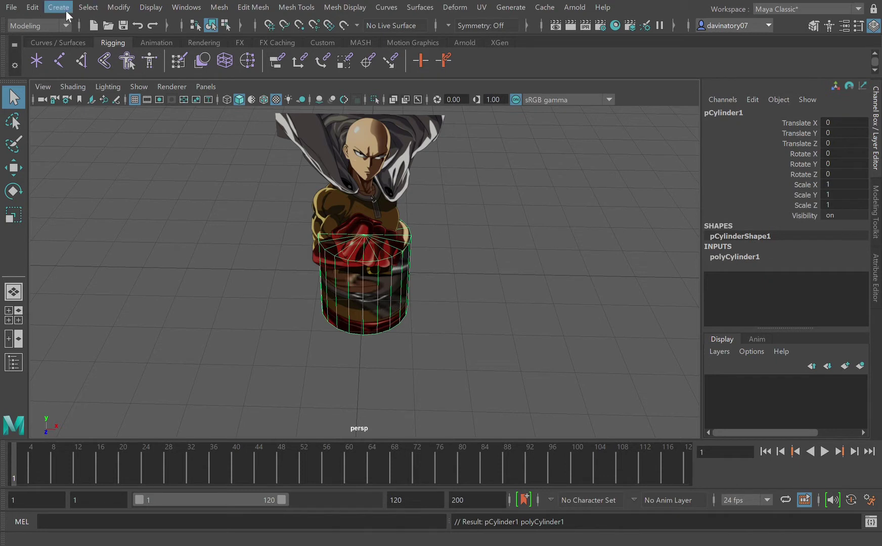
{"action": "left_click", "coordinate": [236, 63]}
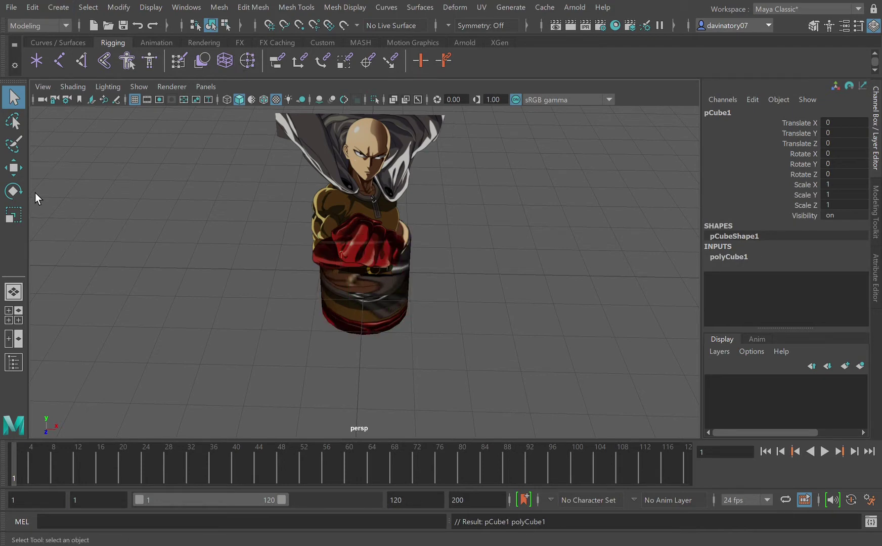
Spread the cube and cylinder apart along X, with the cube farthest out
{"action": "key", "text": "w"}
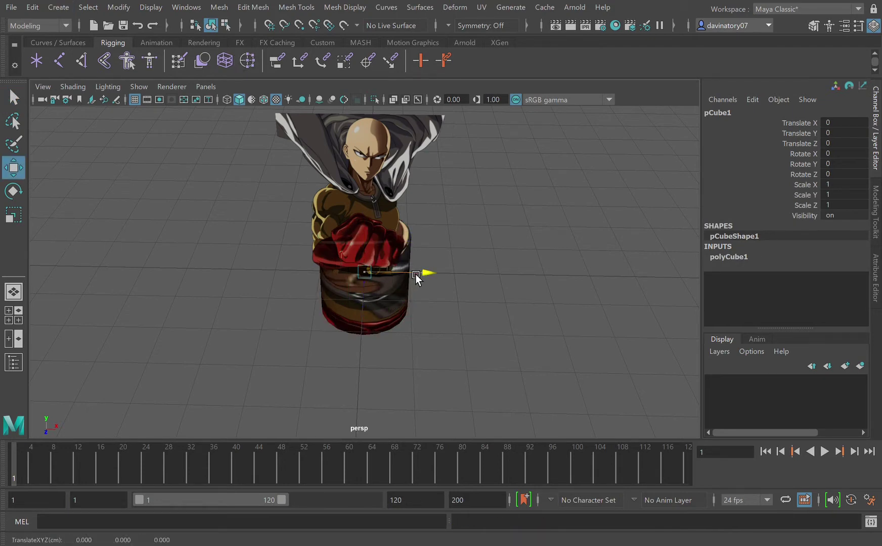
{"action": "left_click_drag", "start_coordinate": [415, 274], "coordinate": [544, 298]}
{"action": "left_click", "coordinate": [397, 299]}
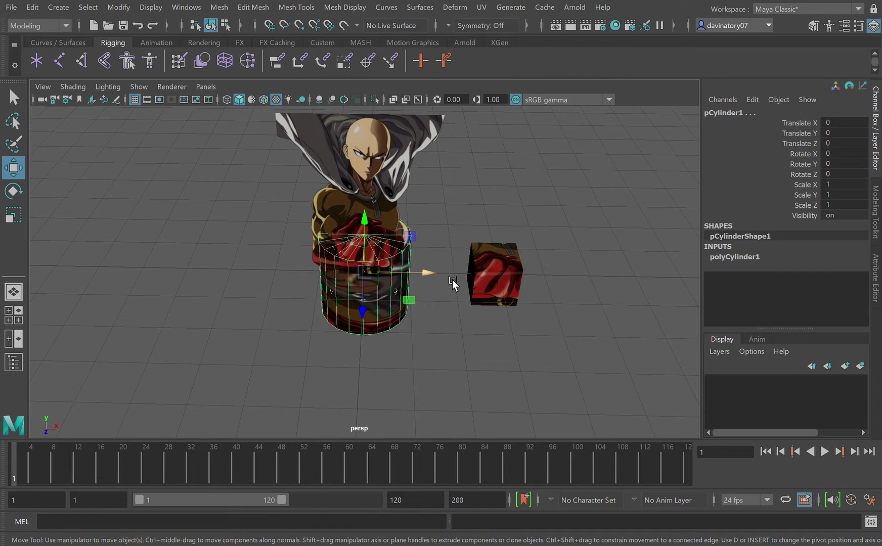
{"action": "middle_click_drag", "start_coordinate": [452, 280], "coordinate": [521, 271]}
{"action": "left_click", "coordinate": [377, 260]}
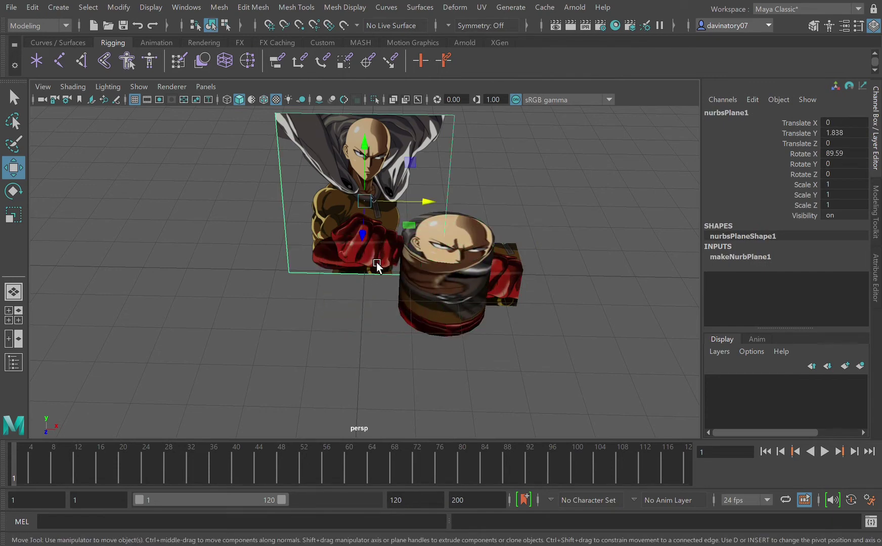
{"action": "left_click_drag", "start_coordinate": [377, 262], "coordinate": [496, 277], "text": "alt"}
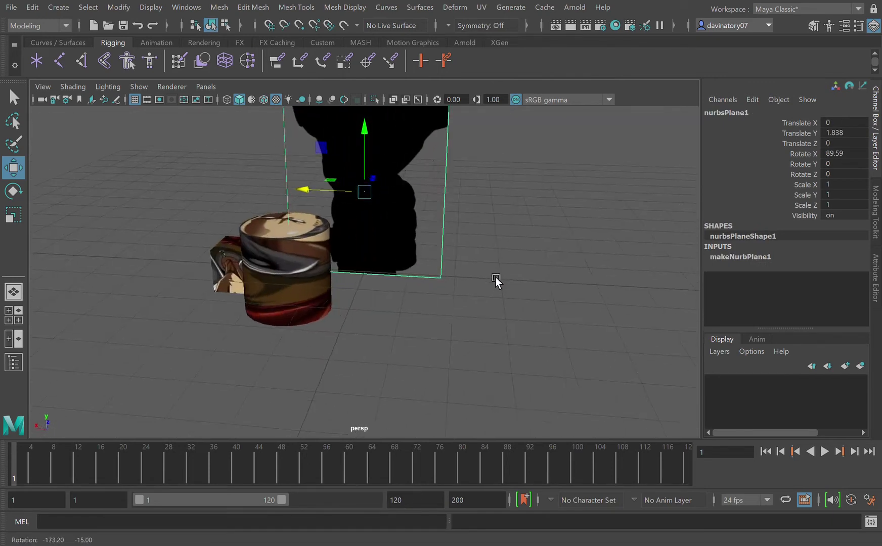
{"action": "left_click", "coordinate": [228, 264]}
{"action": "left_click_drag", "start_coordinate": [192, 261], "coordinate": [28, 252]}
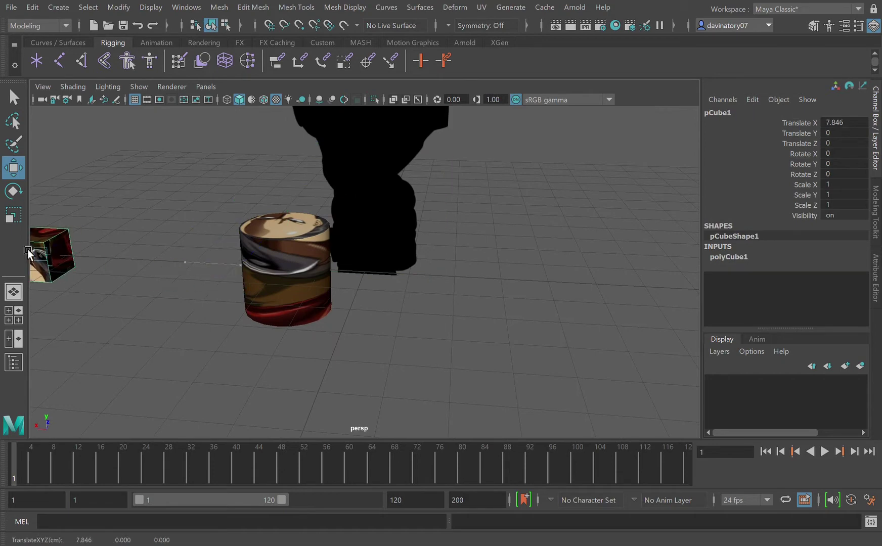
Look down on the spread-out layout and add a second polygon sphere at the origin
{"action": "left_click", "coordinate": [282, 268]}
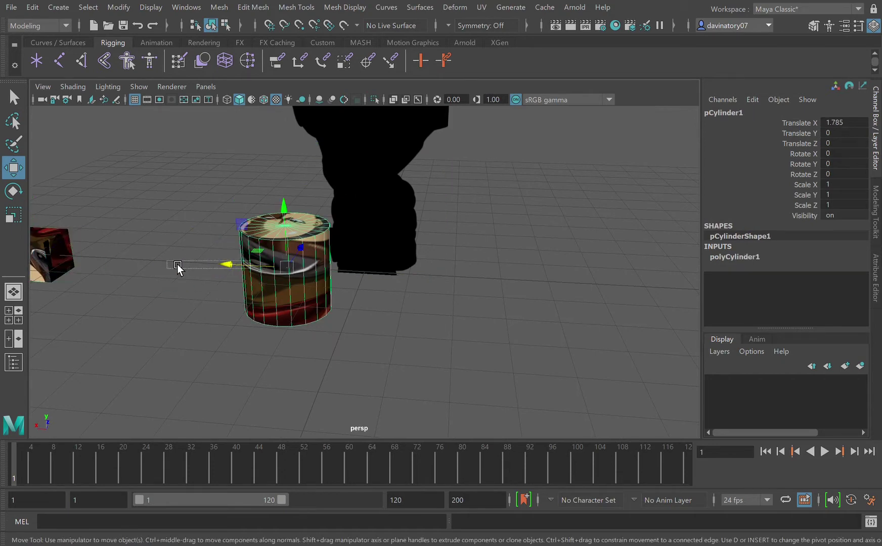
{"action": "left_click", "coordinate": [364, 257]}
{"action": "left_click_drag", "start_coordinate": [365, 259], "coordinate": [376, 210], "text": "alt"}
{"action": "left_click_drag", "start_coordinate": [427, 197], "coordinate": [432, 275], "text": "alt"}
{"action": "left_click", "coordinate": [441, 241]}
{"action": "scroll", "coordinate": [432, 275], "scroll_direction": "down", "scroll_amount": 5}
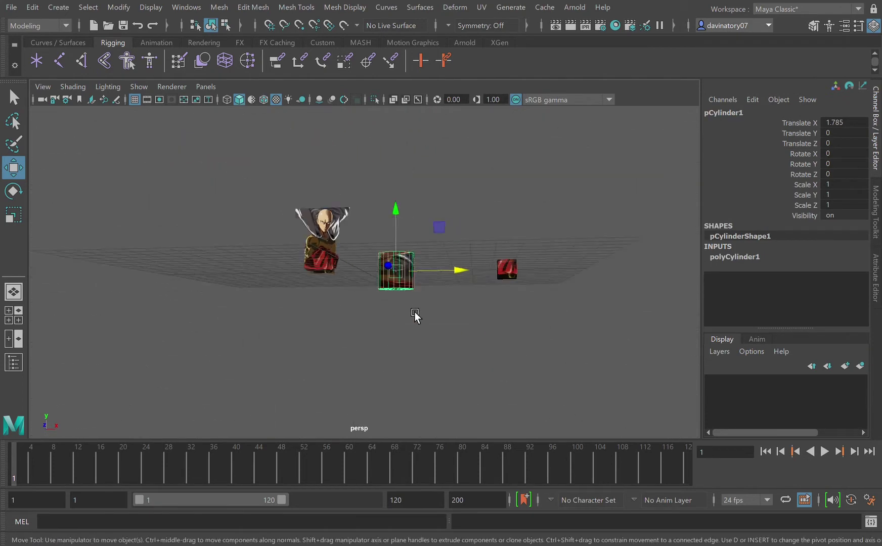
{"action": "mouse_move", "coordinate": [414, 311]}
{"action": "left_mouse_down", "text": "alt"}
{"action": "mouse_move", "coordinate": [403, 304]}
{"action": "mouse_move", "coordinate": [400, 317]}
{"action": "mouse_move", "coordinate": [420, 323]}
{"action": "left_mouse_up", "text": "alt"}
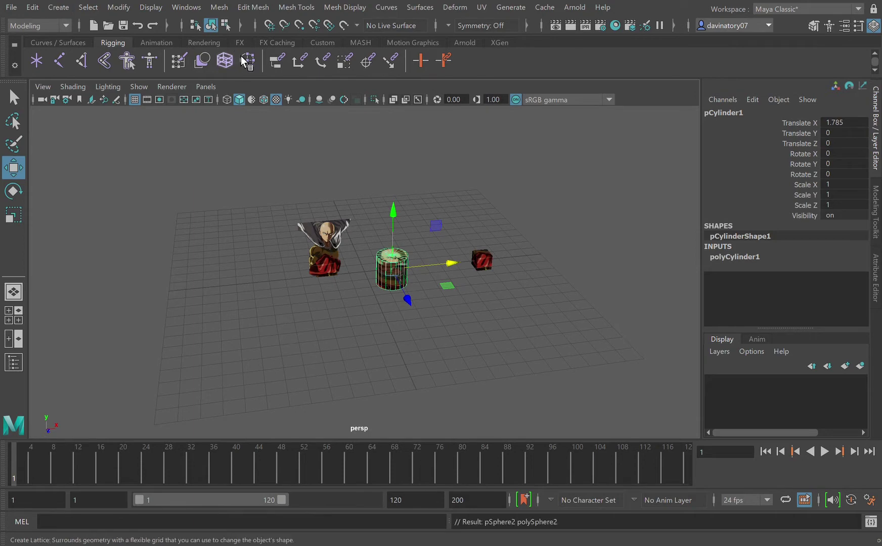
{"action": "left_click", "coordinate": [225, 60]}
Assign new plain Lambert materials to the sphere, cylinder and cube
{"action": "scroll", "coordinate": [404, 316], "scroll_direction": "up", "scroll_amount": 6}
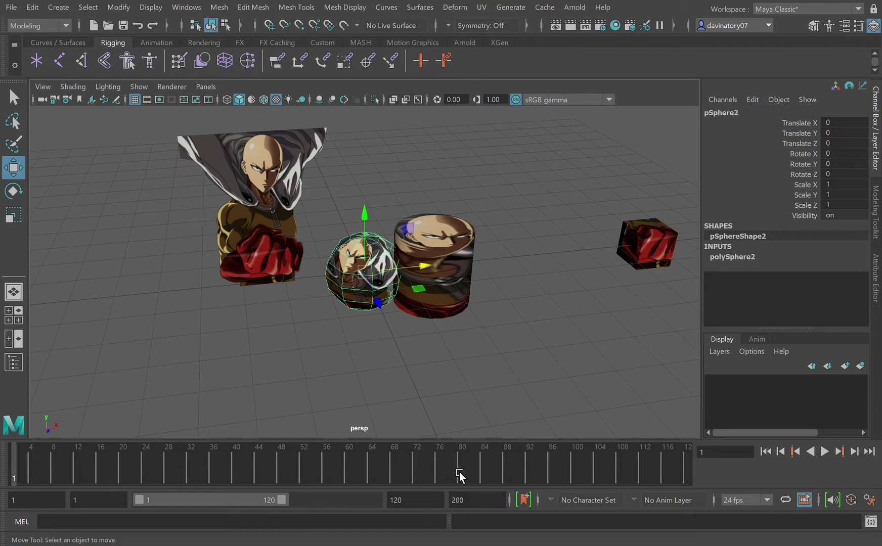
{"action": "right_click_drag", "start_coordinate": [443, 303], "coordinate": [444, 279]}
{"action": "scroll", "coordinate": [438, 299], "scroll_direction": "down", "scroll_amount": 2}
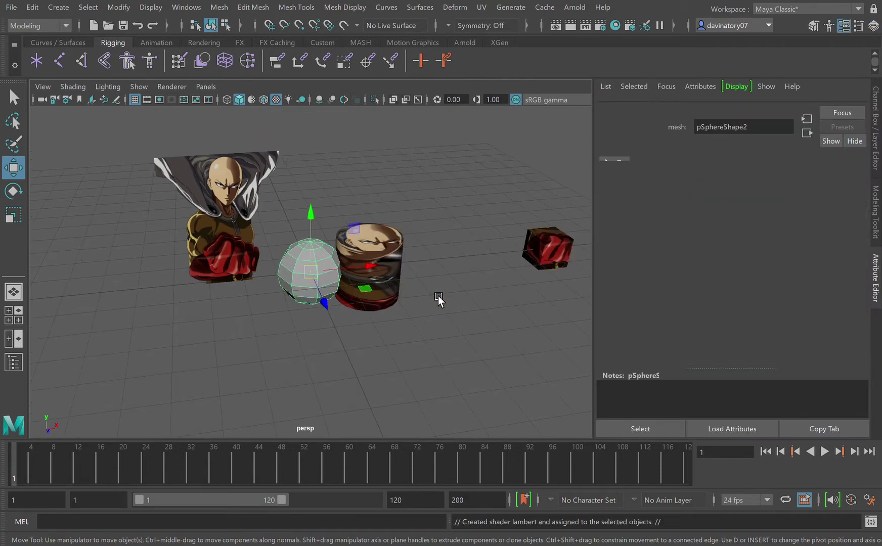
{"action": "left_click", "coordinate": [385, 294]}
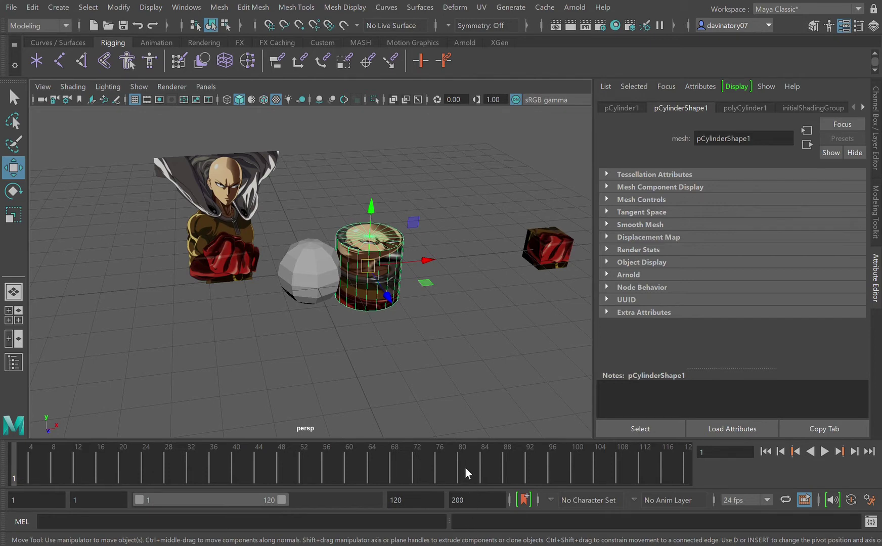
{"action": "left_click", "coordinate": [530, 260]}
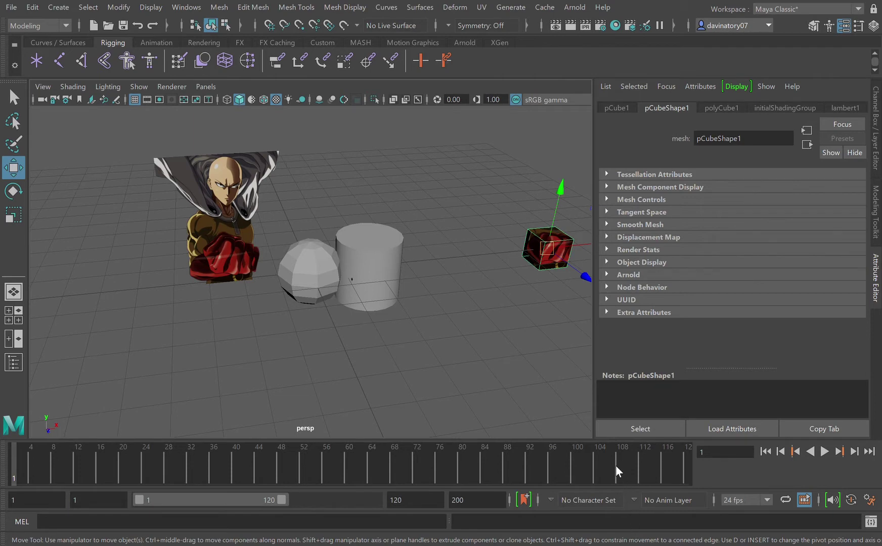
{"action": "left_click", "coordinate": [876, 152]}
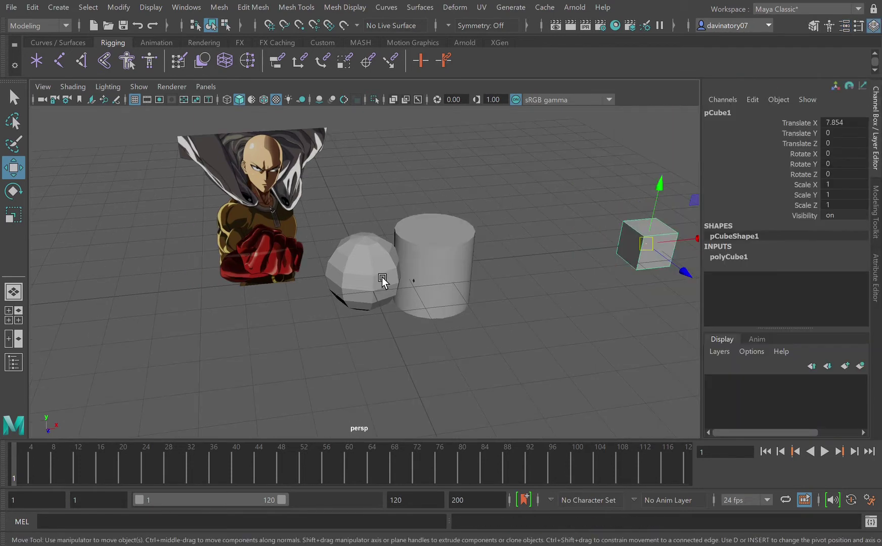
Select the new grey sphere and frame the view on it
{"action": "left_click", "coordinate": [357, 276]}
{"action": "key", "text": "f"}
{"action": "scroll", "coordinate": [272, 183], "scroll_direction": "down", "scroll_amount": 3}
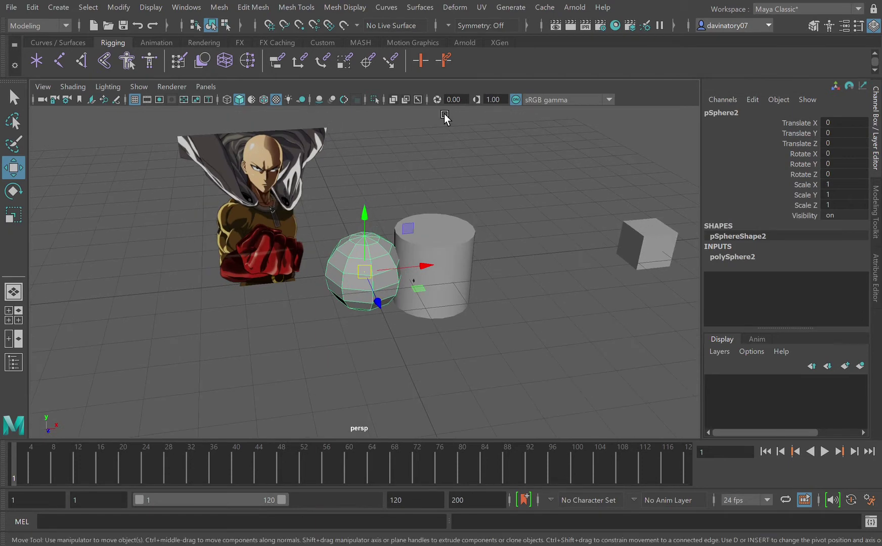
Turn on X-Ray shading and shift the cylinder forward along Z, then right along X
{"action": "left_click", "coordinate": [393, 100]}
{"action": "left_click", "coordinate": [296, 207]}
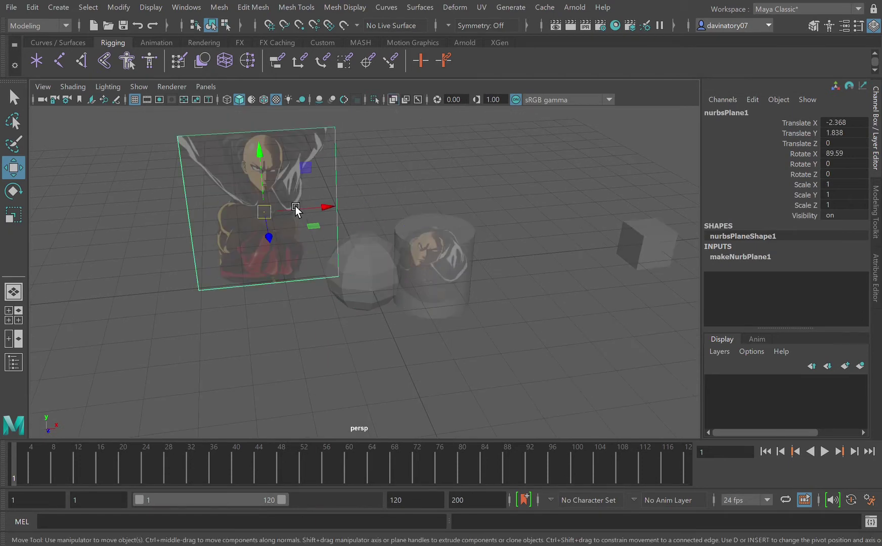
{"action": "left_click", "coordinate": [468, 276]}
{"action": "left_click_drag", "start_coordinate": [468, 299], "coordinate": [480, 334]}
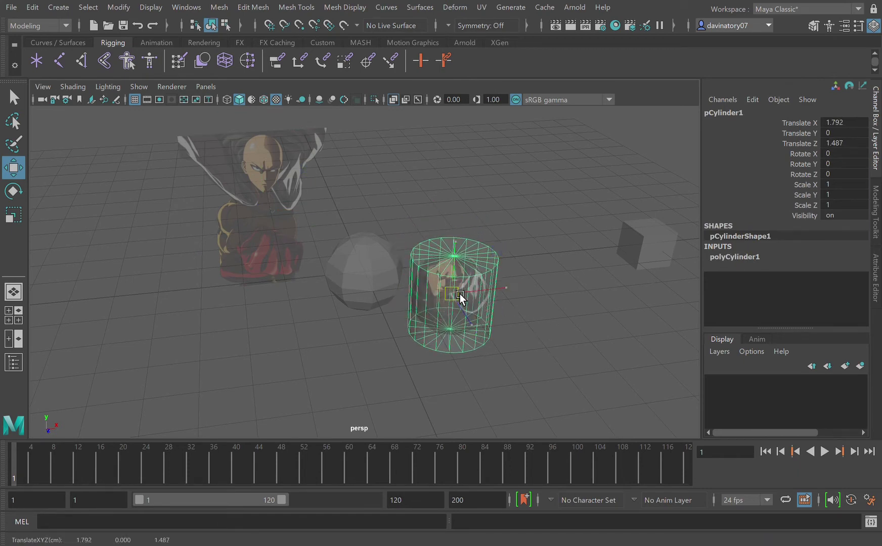
{"action": "left_click", "coordinate": [517, 289]}
{"action": "left_click", "coordinate": [486, 293]}
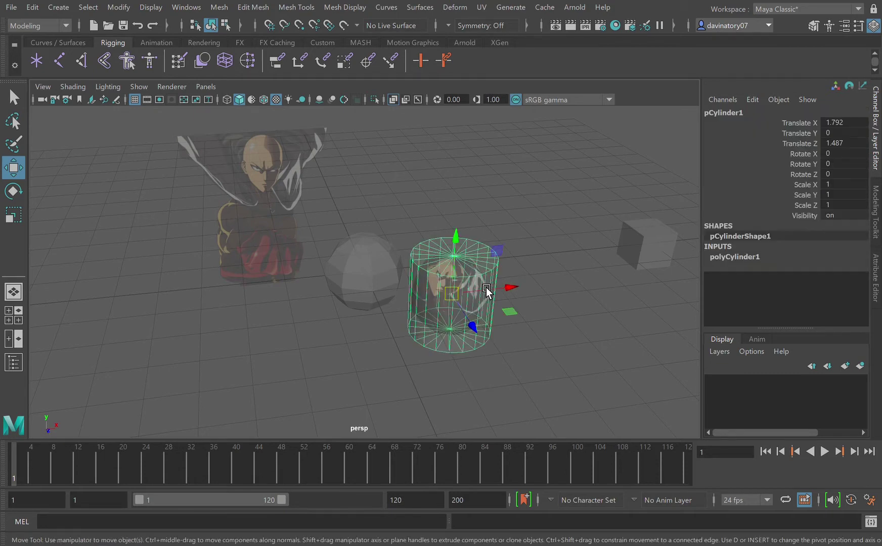
{"action": "left_click_drag", "start_coordinate": [512, 290], "coordinate": [576, 279]}
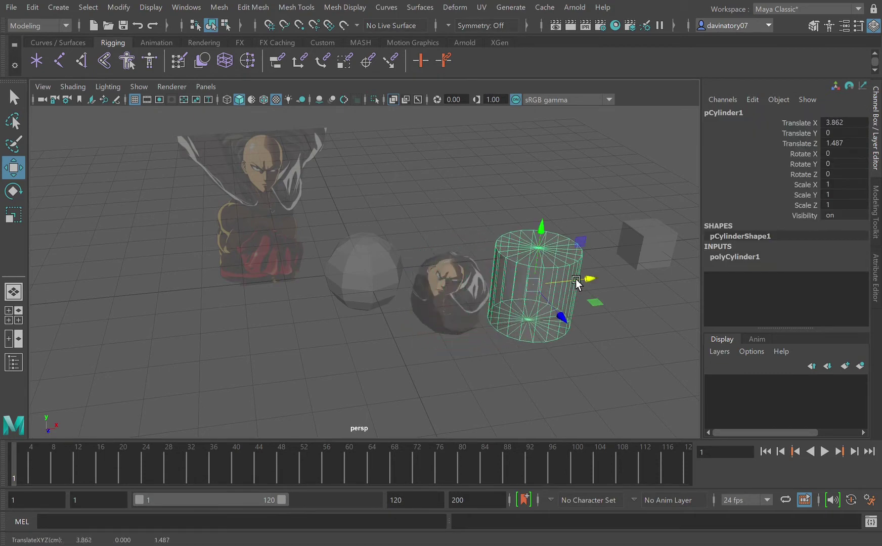
Delete the leftover textured sphere and select the grey sphere
{"action": "left_click", "coordinate": [466, 294]}
{"action": "key", "text": "Delete"}
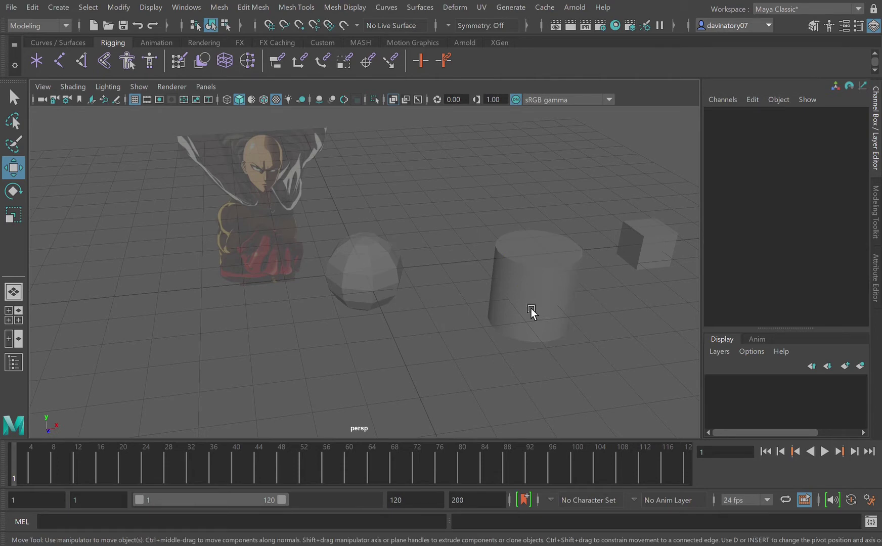
{"action": "left_click", "coordinate": [531, 308]}
{"action": "left_click", "coordinate": [282, 214]}
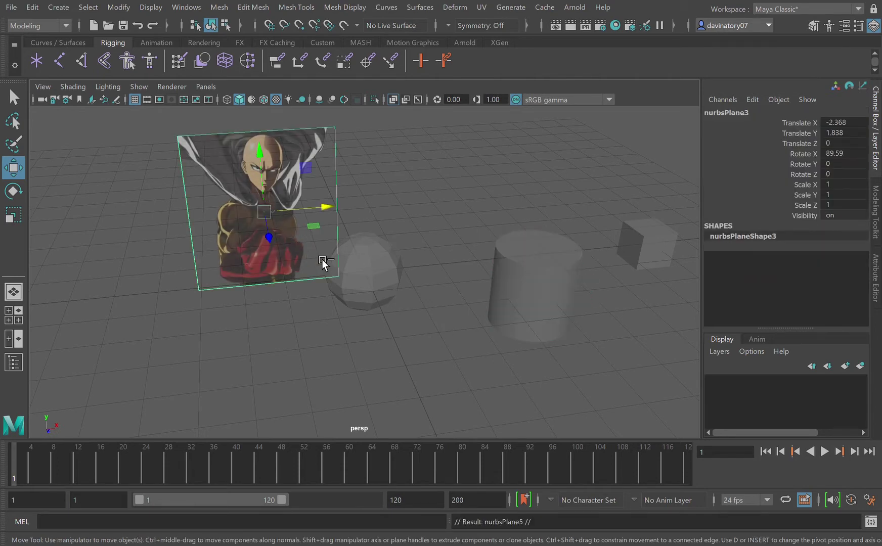
{"action": "left_click", "coordinate": [294, 241]}
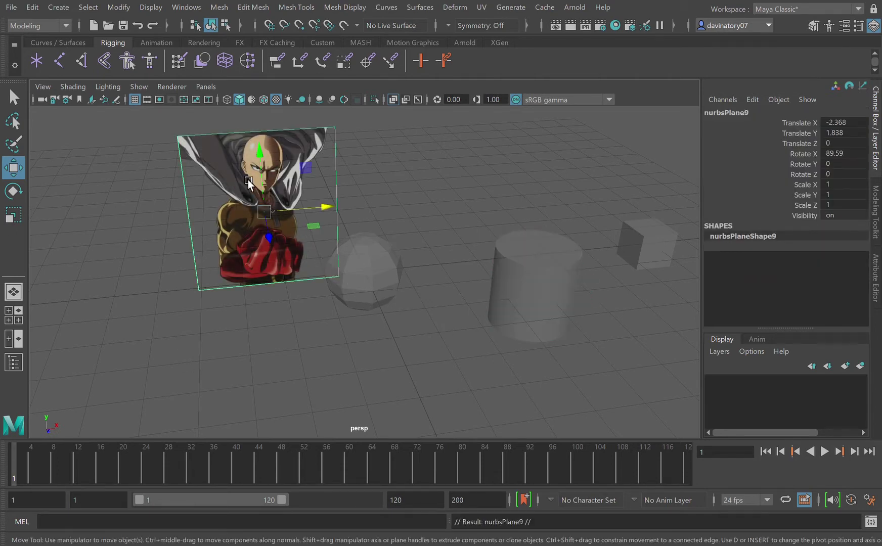
{"action": "left_click", "coordinate": [352, 268]}
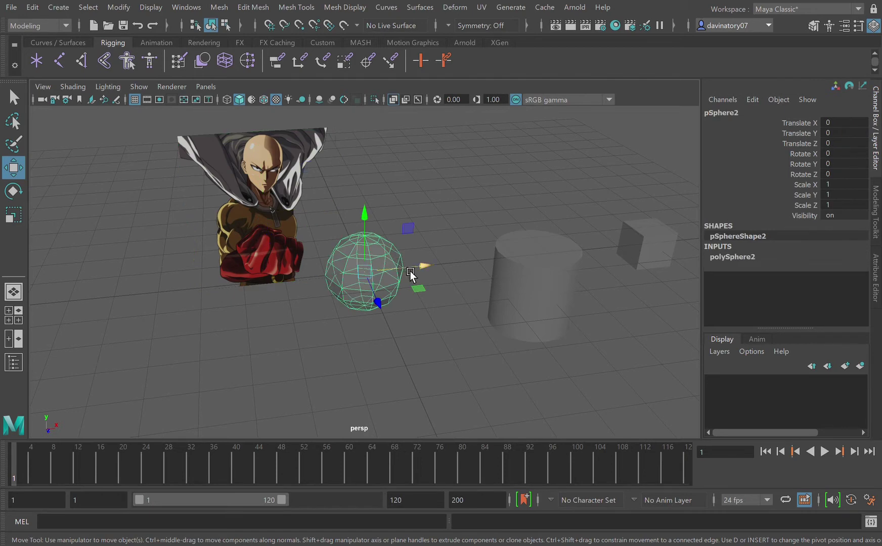
Raise the sphere toward the head and narrow it into an egg shape
{"action": "left_click_drag", "start_coordinate": [410, 273], "coordinate": [324, 270]}
{"action": "left_click_drag", "start_coordinate": [276, 237], "coordinate": [274, 140]}
{"action": "key", "text": "f"}
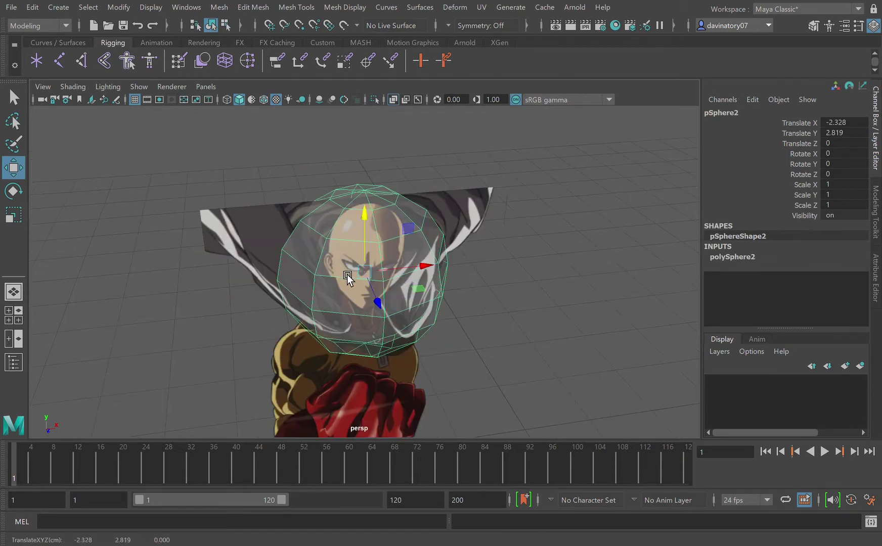
{"action": "left_click", "coordinate": [13, 215]}
{"action": "left_click_drag", "start_coordinate": [427, 274], "coordinate": [400, 274]}
{"action": "mouse_move", "coordinate": [360, 207]}
{"action": "left_mouse_down"}
{"action": "mouse_move", "coordinate": [378, 219]}
{"action": "mouse_move", "coordinate": [377, 231]}
{"action": "mouse_move", "coordinate": [373, 203]}
{"action": "left_mouse_up"}
Refine the sphere to Scale X 0.532, Y 0.652 and centre it over the reference head
{"action": "left_click", "coordinate": [13, 168]}
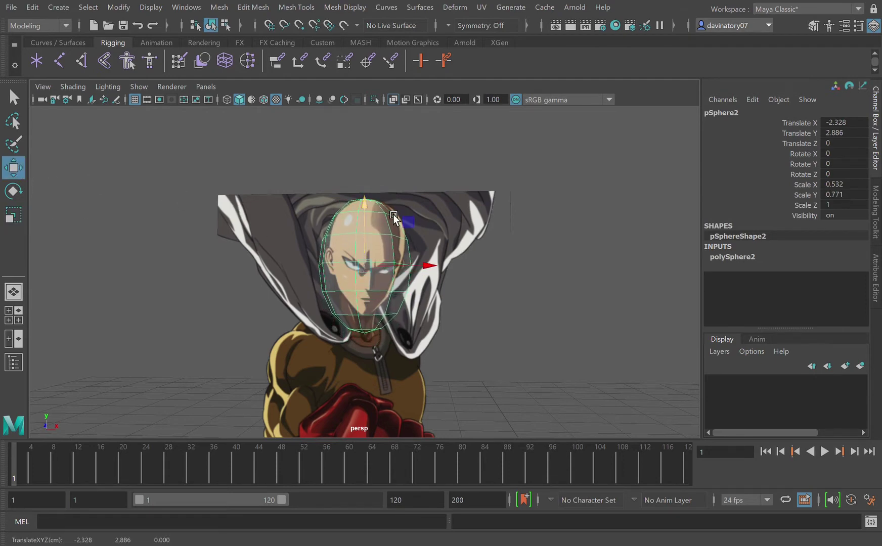
{"action": "left_click", "coordinate": [444, 264]}
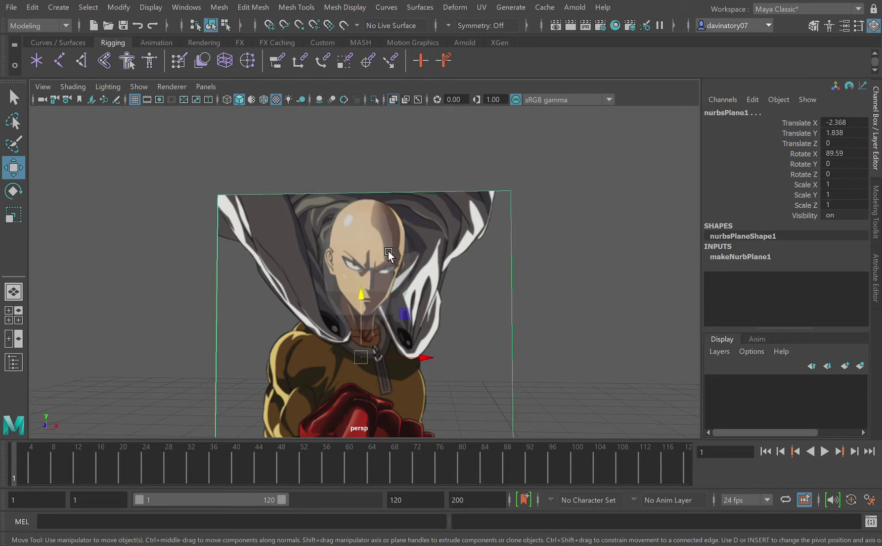
{"action": "left_click", "coordinate": [397, 262]}
{"action": "left_click_drag", "start_coordinate": [417, 270], "coordinate": [415, 270]}
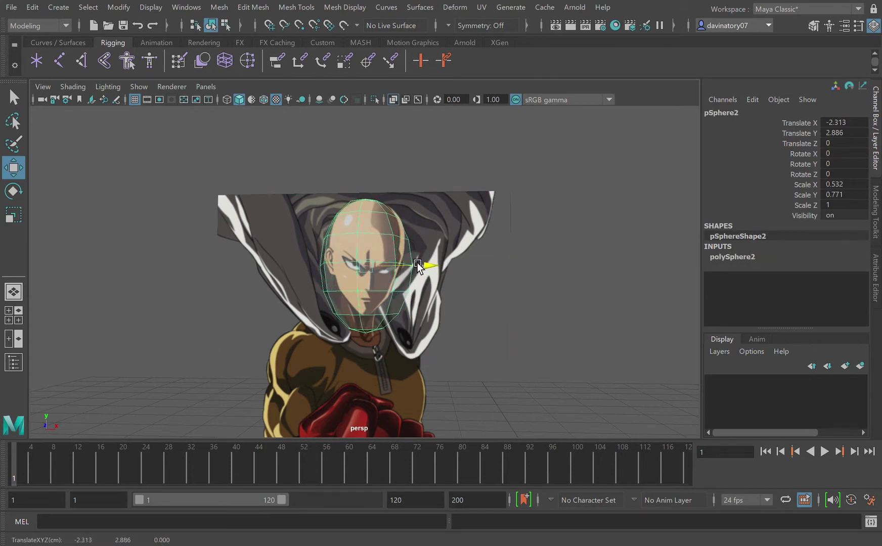
{"action": "left_click", "coordinate": [20, 225]}
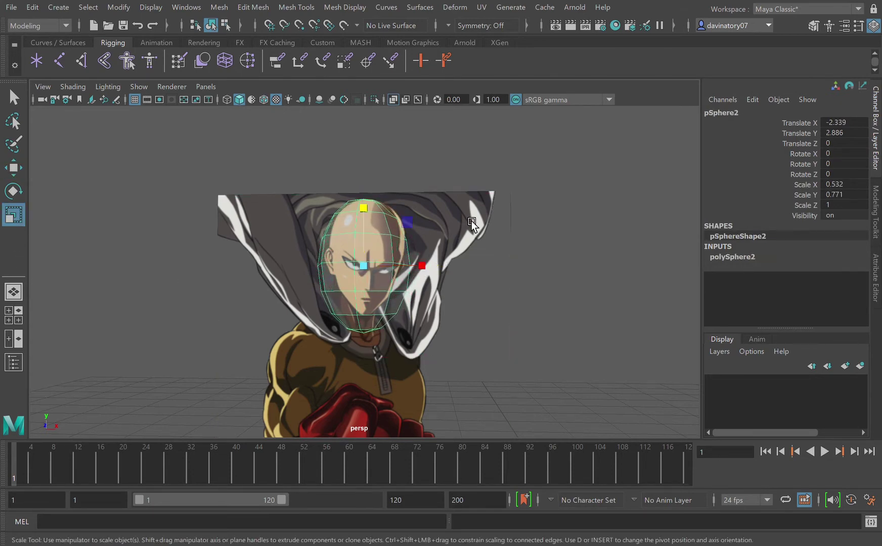
{"action": "middle_click_drag", "start_coordinate": [375, 231], "coordinate": [388, 221]}
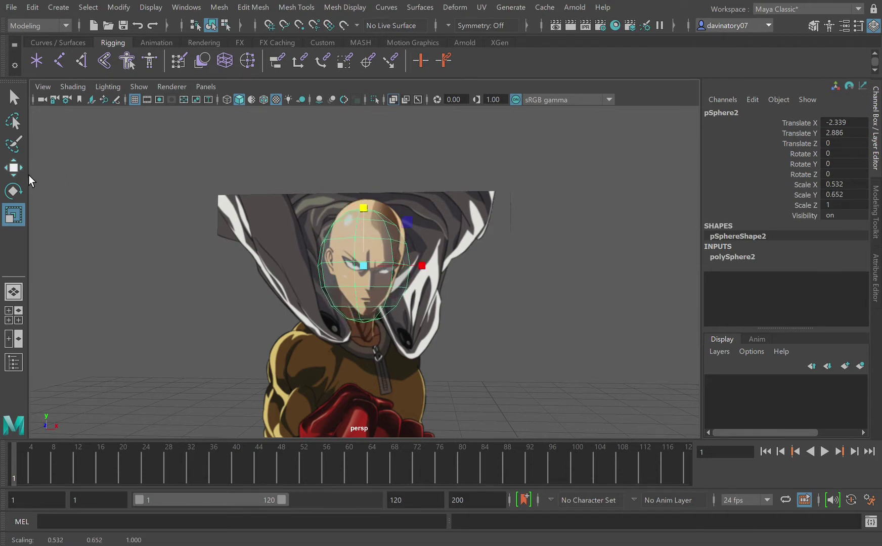
{"action": "left_click", "coordinate": [21, 173]}
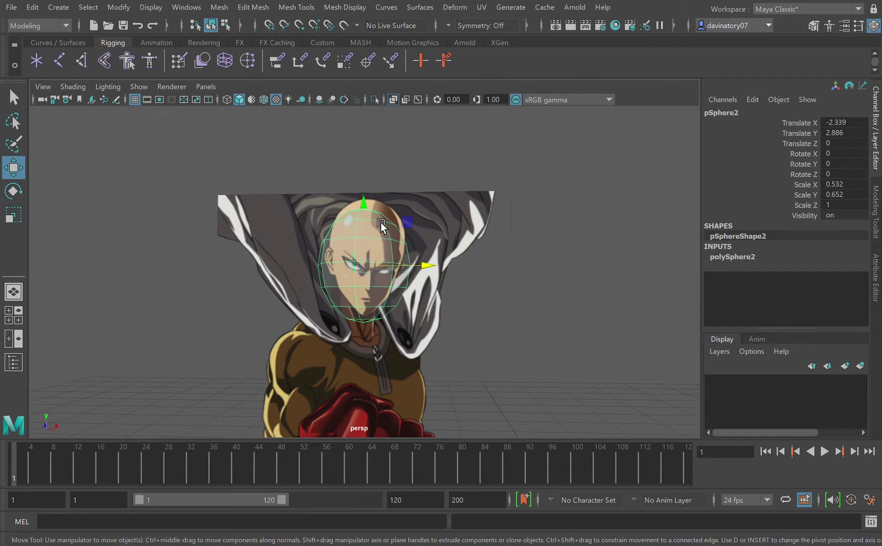
{"action": "middle_click_drag", "start_coordinate": [377, 218], "coordinate": [377, 204]}
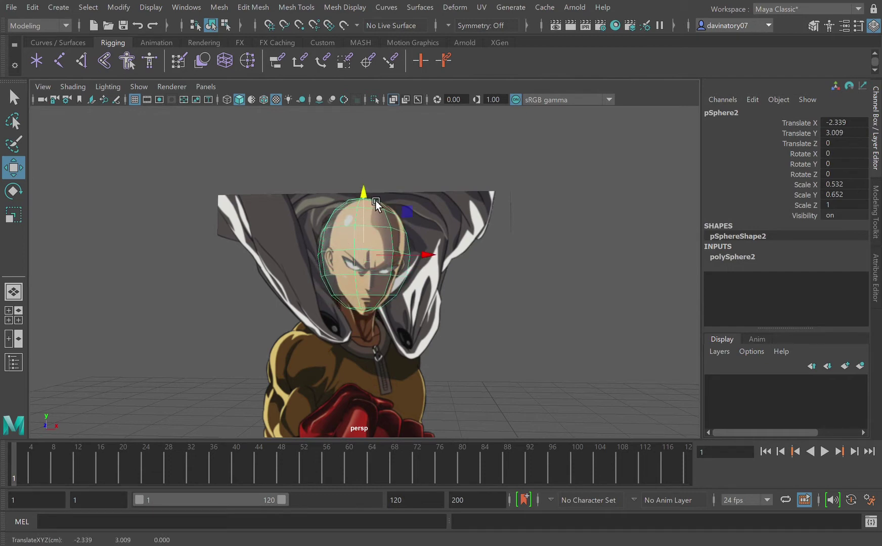
{"action": "left_click_drag", "start_coordinate": [427, 255], "coordinate": [430, 257]}
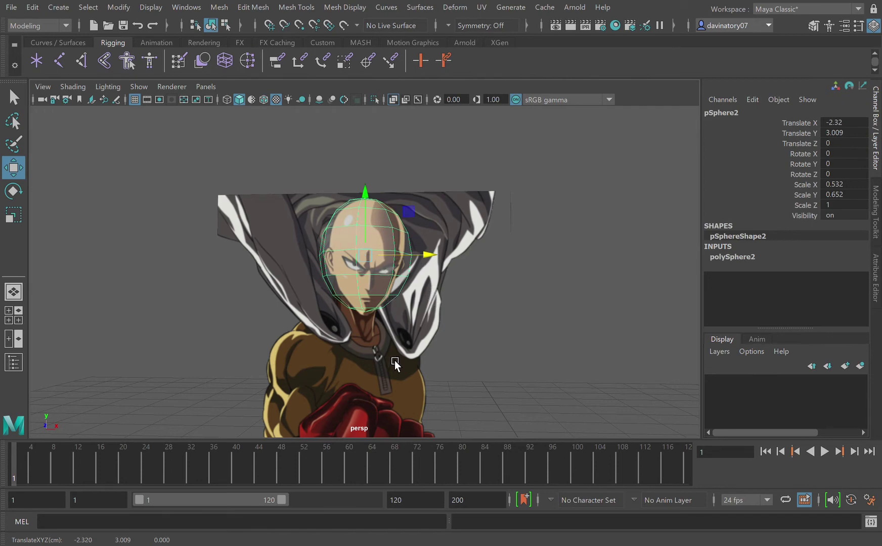
{"action": "left_click_drag", "start_coordinate": [395, 361], "coordinate": [396, 337], "text": "alt"}
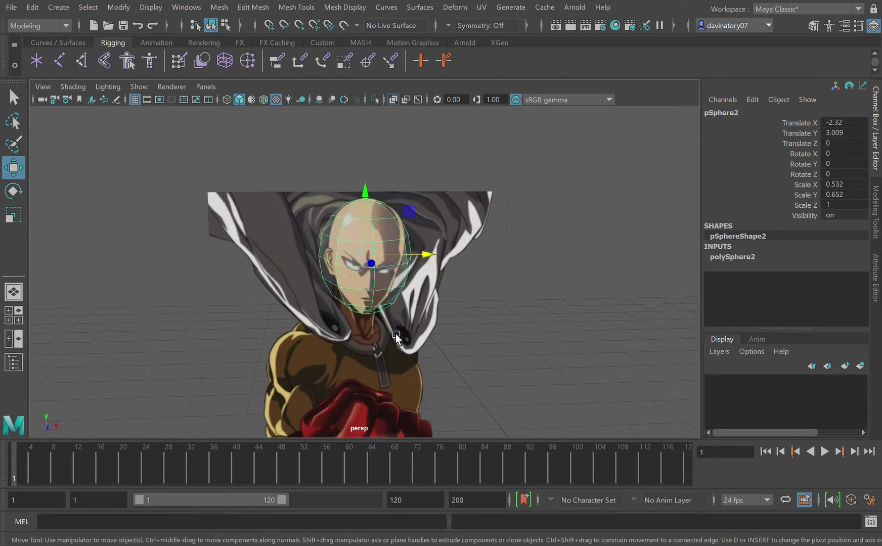
{"action": "scroll", "coordinate": [387, 327], "scroll_direction": "up", "scroll_amount": 5}
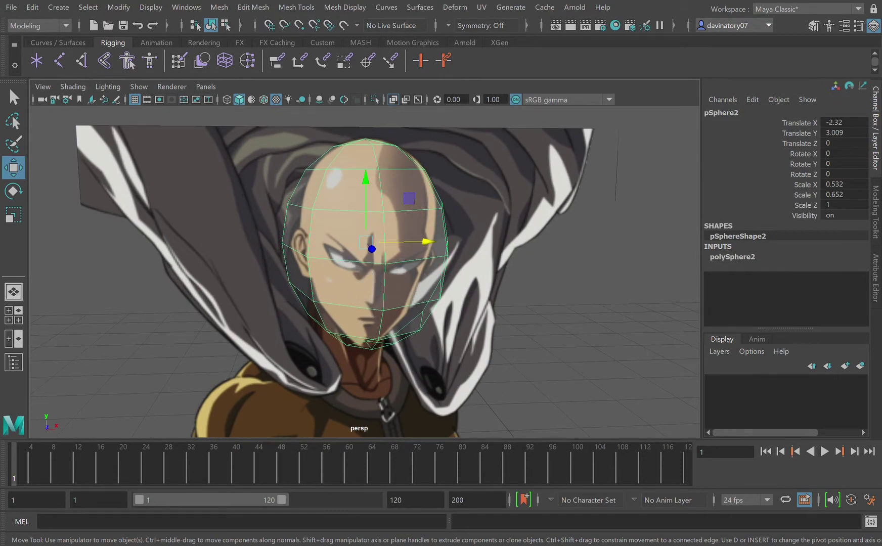
{"action": "left_click", "coordinate": [814, 25]}
Add one level of divisions to the head sphere and orbit out to inspect the denser mesh
{"action": "left_click", "coordinate": [826, 426]}
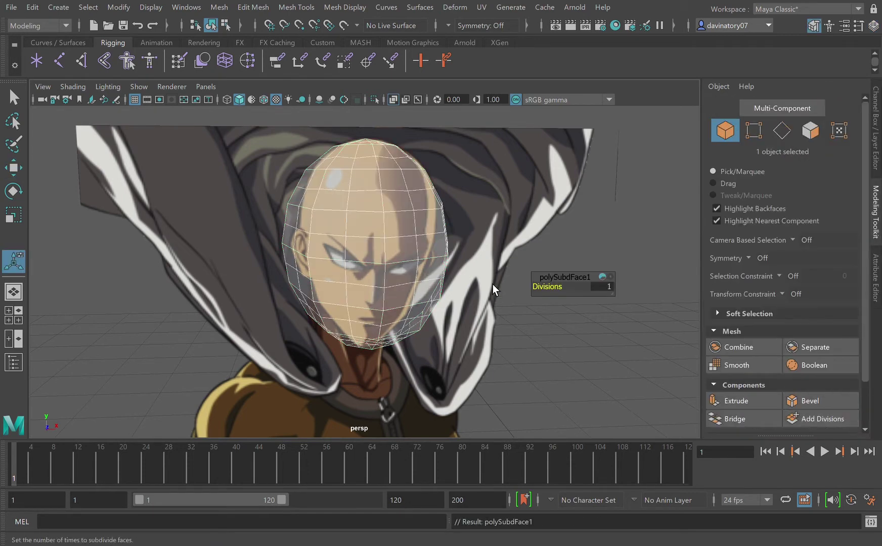
{"action": "left_click", "coordinate": [654, 236]}
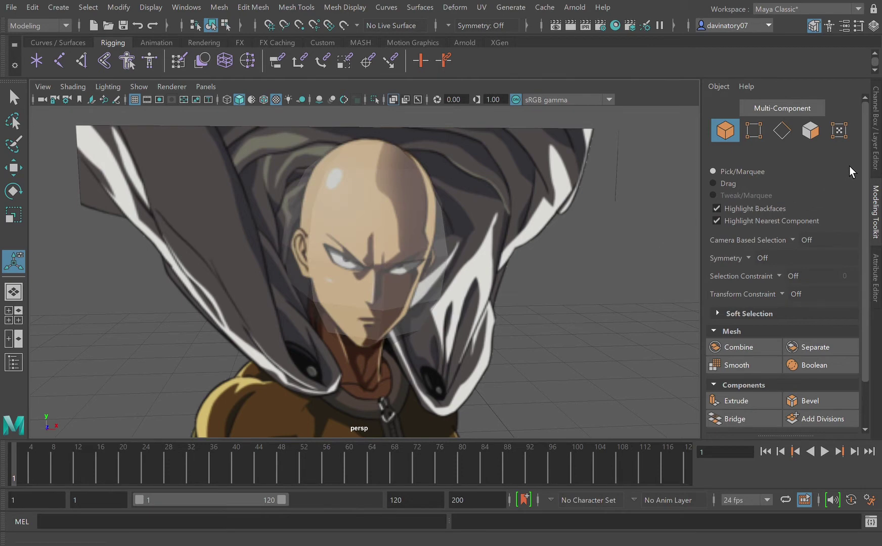
{"action": "left_click", "coordinate": [876, 126]}
{"action": "left_click", "coordinate": [338, 260]}
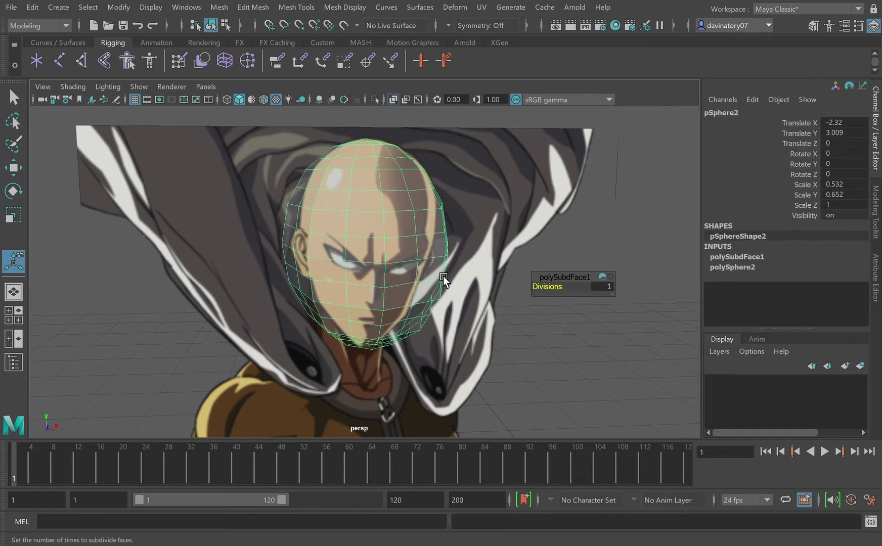
{"action": "left_click_drag", "start_coordinate": [397, 283], "coordinate": [324, 282], "text": "alt"}
{"action": "left_click_drag", "start_coordinate": [250, 284], "coordinate": [327, 337], "text": "alt"}
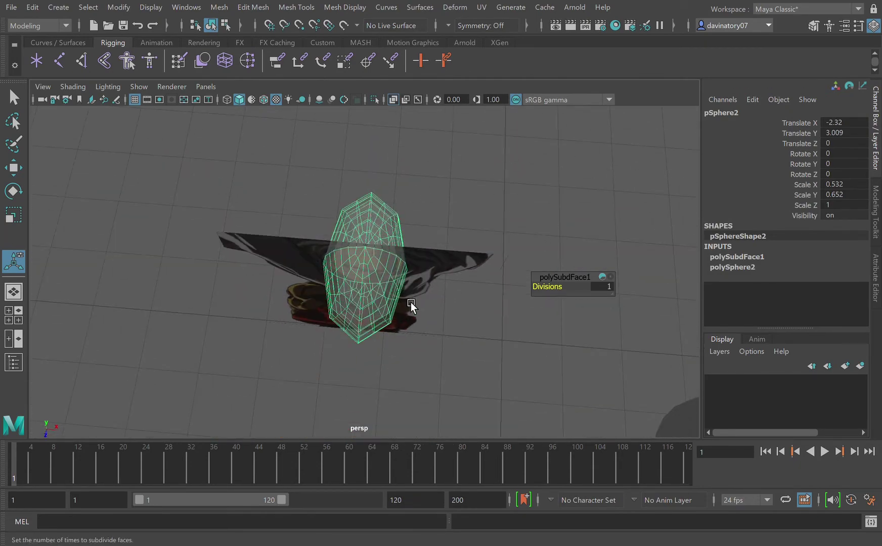
{"action": "left_click_drag", "start_coordinate": [413, 307], "coordinate": [419, 264], "text": "alt"}
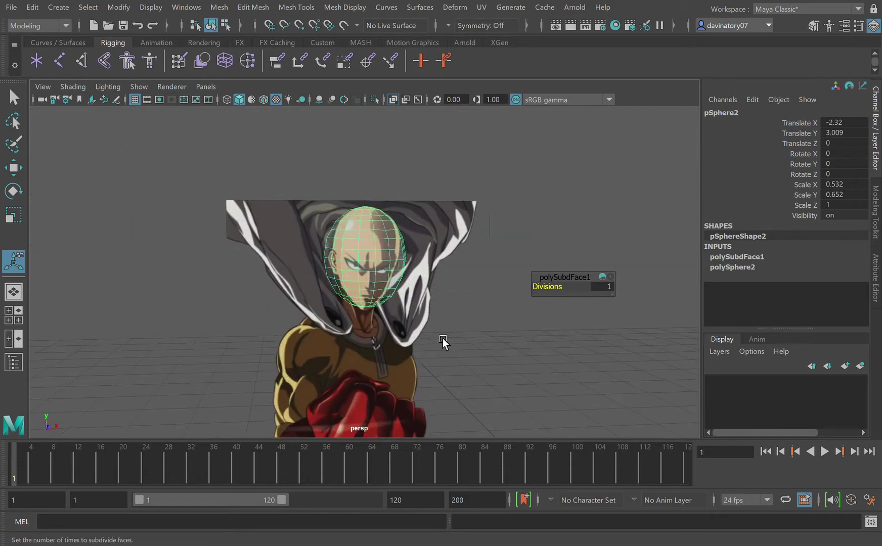
{"action": "scroll", "coordinate": [458, 316], "scroll_direction": "down", "scroll_amount": 4}
{"action": "scroll", "coordinate": [437, 306], "scroll_direction": "down", "scroll_amount": 3}
Move the spare cube across onto the reference image and frame it
{"action": "left_click", "coordinate": [660, 350]}
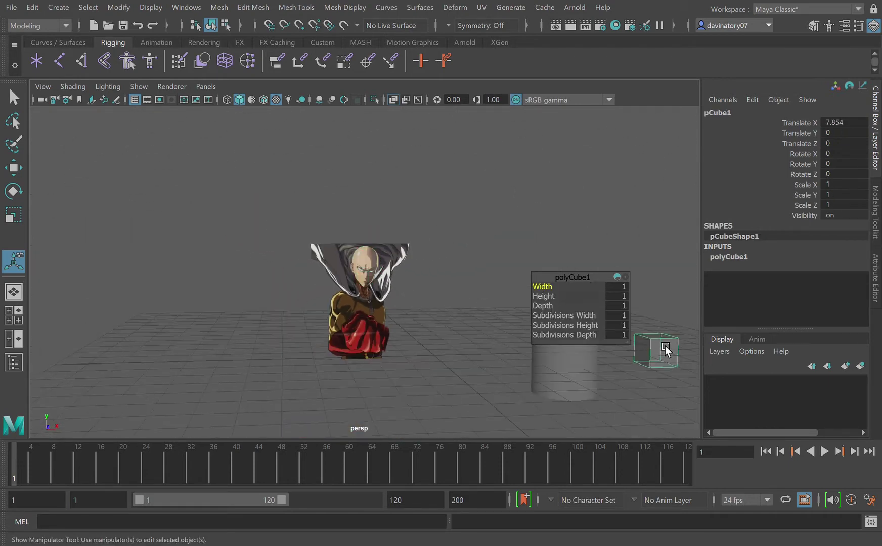
{"action": "left_click", "coordinate": [9, 172]}
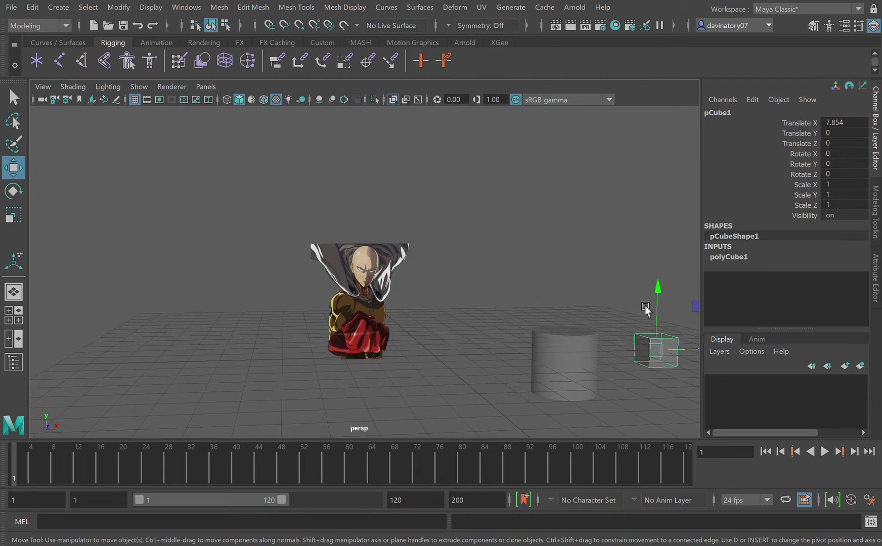
{"action": "left_click_drag", "start_coordinate": [697, 349], "coordinate": [357, 223]}
{"action": "key", "text": "f"}
{"action": "scroll", "coordinate": [388, 289], "scroll_direction": "down", "scroll_amount": 5}
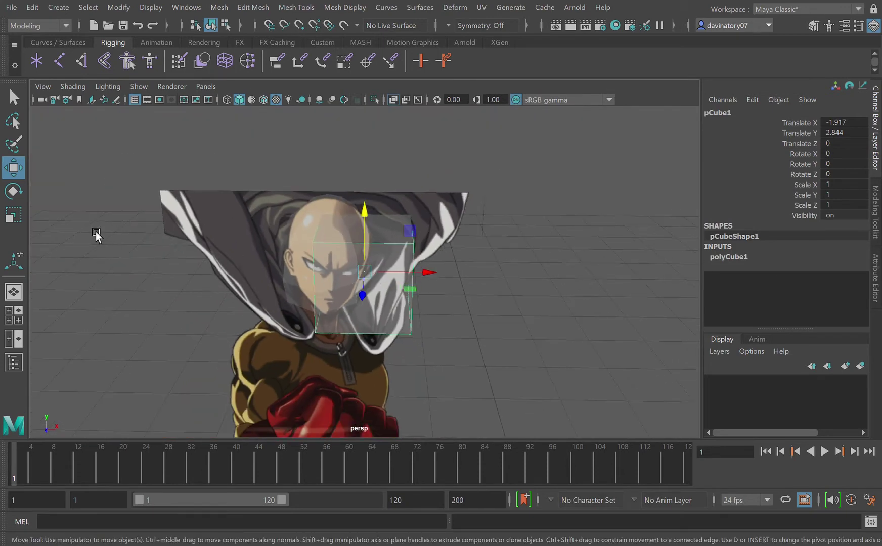
Tilt the cube 58.082 on X, flatten it to Scale Y 0.153 and place it over the chin
{"action": "left_click", "coordinate": [13, 191]}
{"action": "left_click_drag", "start_coordinate": [373, 237], "coordinate": [360, 279]}
{"action": "left_click_drag", "start_coordinate": [373, 236], "coordinate": [361, 254]}
{"action": "left_click", "coordinate": [14, 215]}
{"action": "left_click", "coordinate": [13, 168]}
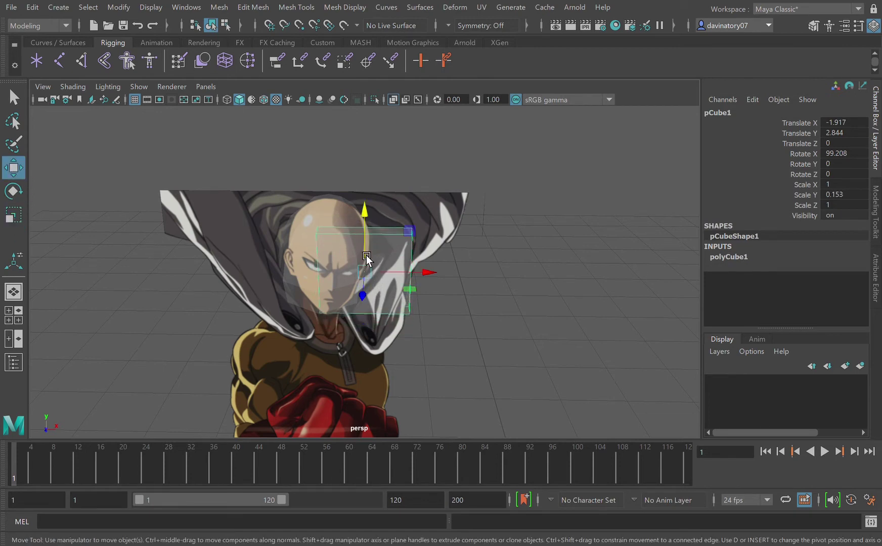
{"action": "left_click_drag", "start_coordinate": [436, 274], "coordinate": [216, 261]}
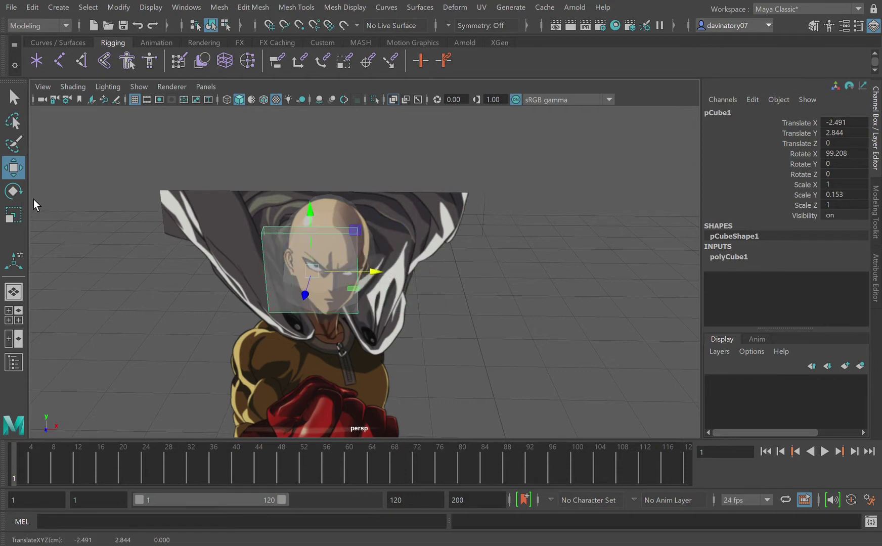
{"action": "key", "text": "e"}
{"action": "mouse_move", "coordinate": [323, 235]}
{"action": "left_mouse_down"}
{"action": "mouse_move", "coordinate": [315, 239]}
{"action": "mouse_move", "coordinate": [321, 209]}
{"action": "mouse_move", "coordinate": [322, 219]}
{"action": "left_mouse_up"}
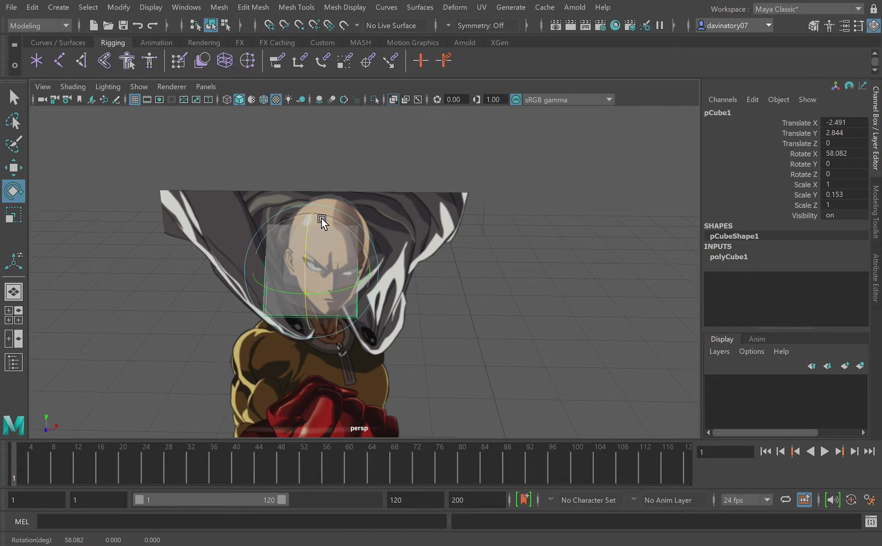
{"action": "left_click", "coordinate": [13, 168]}
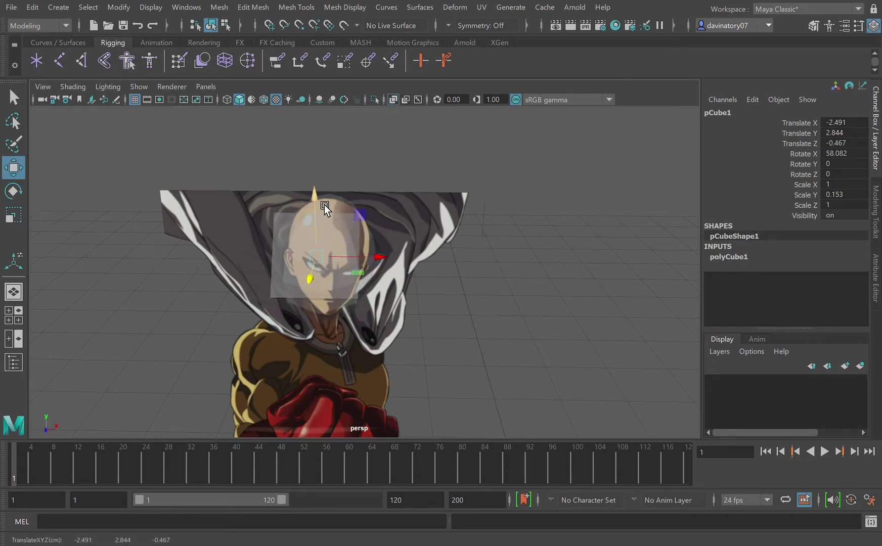
{"action": "left_click_drag", "start_coordinate": [324, 205], "coordinate": [335, 248]}
Widen and lengthen the slab to Scale X 2.26 and Z 2.14
{"action": "left_click_drag", "start_coordinate": [377, 297], "coordinate": [407, 313]}
{"action": "left_click_drag", "start_coordinate": [323, 324], "coordinate": [328, 331]}
{"action": "left_click_drag", "start_coordinate": [419, 360], "coordinate": [191, 305], "text": "alt"}
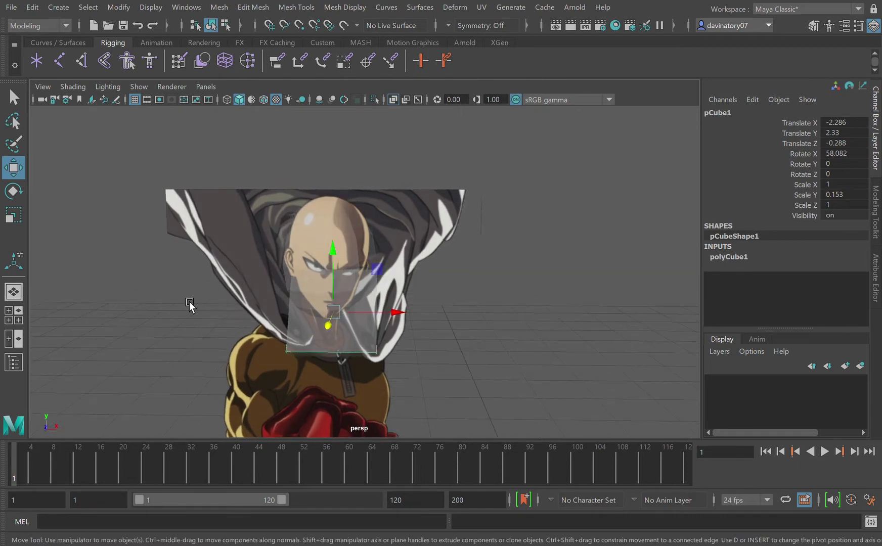
{"action": "left_click", "coordinate": [23, 222]}
{"action": "left_click_drag", "start_coordinate": [397, 312], "coordinate": [420, 314]}
{"action": "left_click_drag", "start_coordinate": [331, 368], "coordinate": [361, 421]}
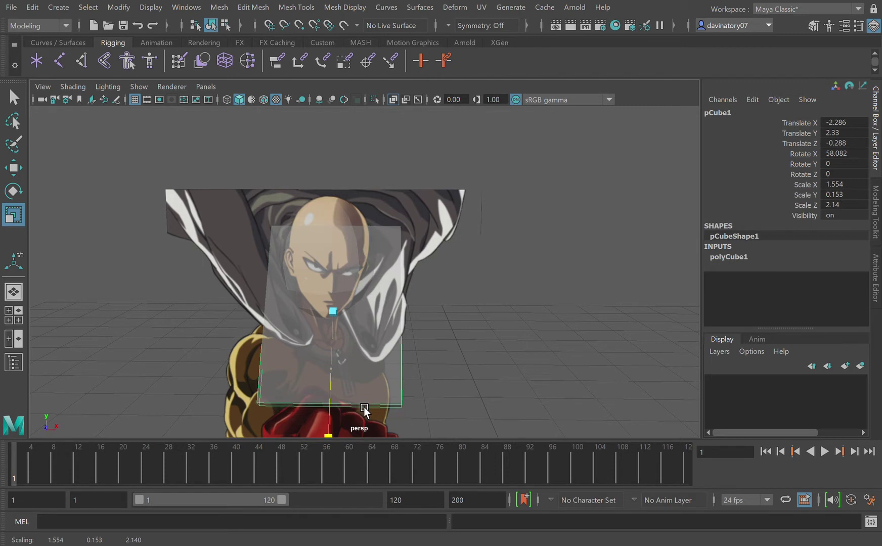
{"action": "left_click_drag", "start_coordinate": [391, 312], "coordinate": [411, 311]}
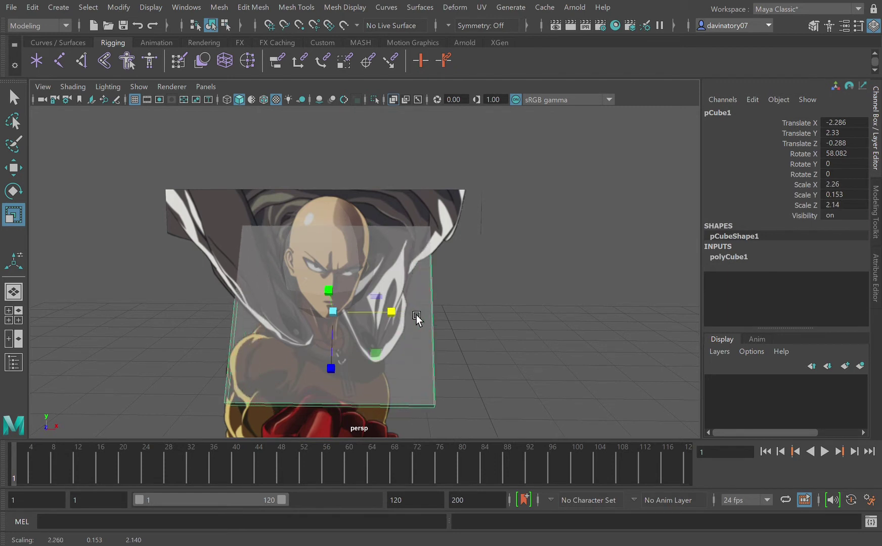
Raise the slab to Translate Y 2.762 behind the head and nudge it left to X -2.322
{"action": "left_click", "coordinate": [23, 173]}
{"action": "left_click_drag", "start_coordinate": [335, 250], "coordinate": [346, 212]}
{"action": "mouse_move", "coordinate": [468, 281]}
{"action": "left_mouse_down", "text": "alt"}
{"action": "mouse_move", "coordinate": [396, 269]}
{"action": "mouse_move", "coordinate": [467, 284]}
{"action": "left_mouse_up", "text": "alt"}
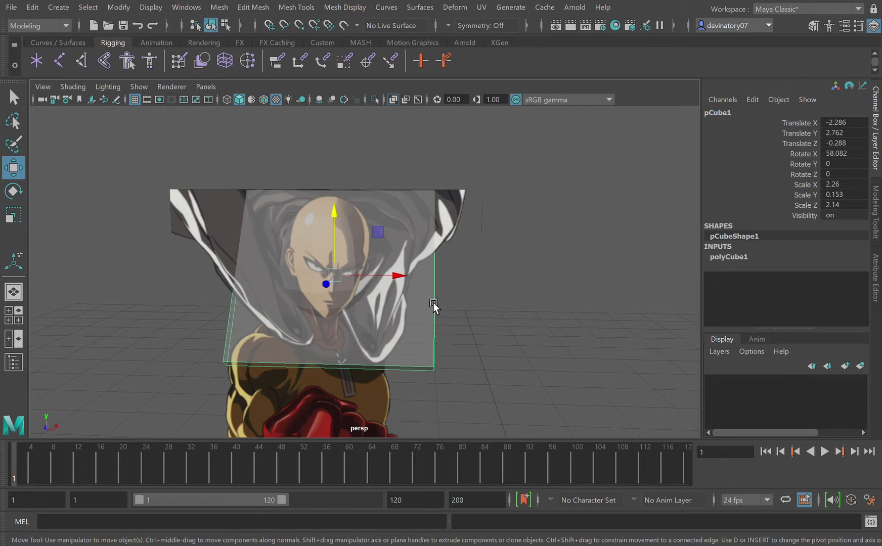
{"action": "left_click_drag", "start_coordinate": [384, 281], "coordinate": [380, 281]}
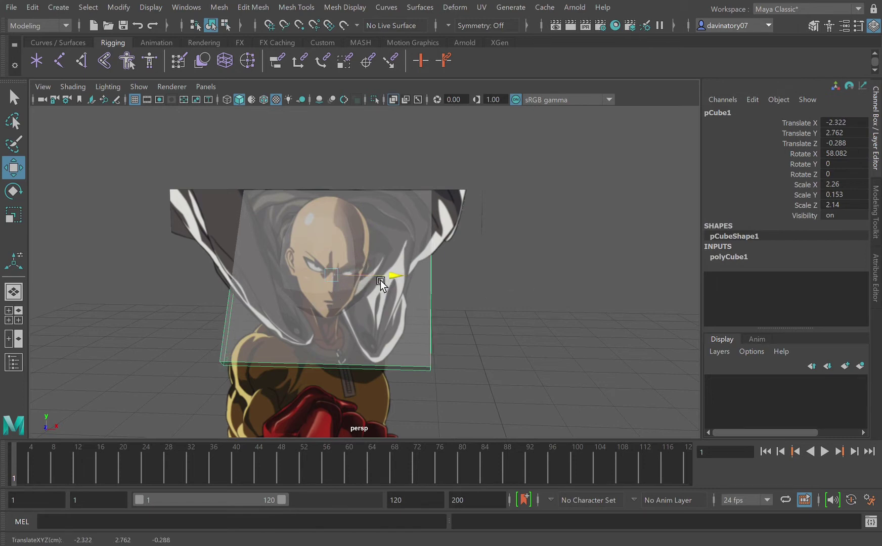
{"action": "left_click", "coordinate": [535, 287]}
{"action": "mouse_move", "coordinate": [536, 288]}
{"action": "left_mouse_down", "text": "alt"}
{"action": "mouse_move", "coordinate": [524, 294]}
{"action": "mouse_move", "coordinate": [544, 289]}
{"action": "left_mouse_up", "text": "alt"}
{"action": "left_click_drag", "start_coordinate": [477, 190], "coordinate": [457, 231], "text": "alt"}
{"action": "left_click_drag", "start_coordinate": [480, 304], "coordinate": [345, 309], "text": "alt"}
Duplicate pCylinder1 and move the copy up toward the character's neck
{"action": "left_click", "coordinate": [679, 394]}
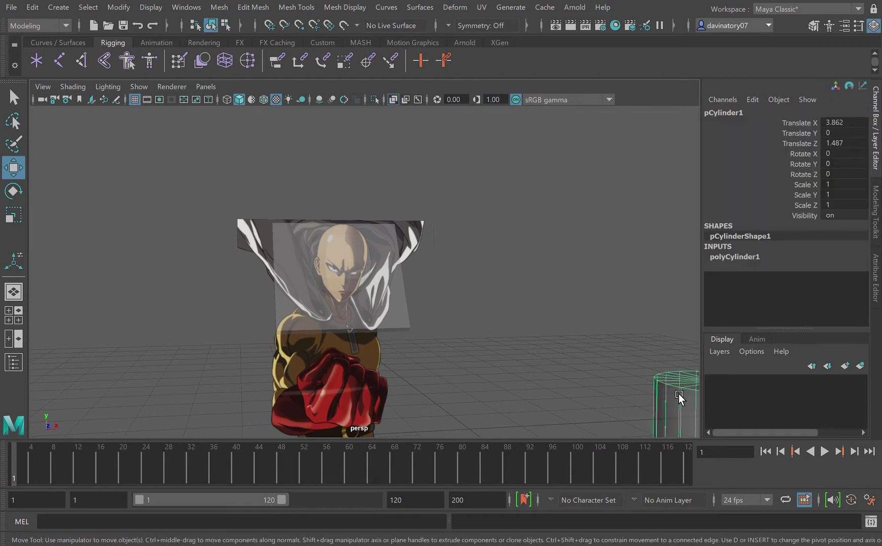
{"action": "scroll", "coordinate": [679, 394], "scroll_direction": "down", "scroll_amount": 3}
{"action": "left_click_drag", "start_coordinate": [638, 370], "coordinate": [461, 374], "text": "shift"}
{"action": "left_click_drag", "start_coordinate": [419, 319], "coordinate": [403, 249]}
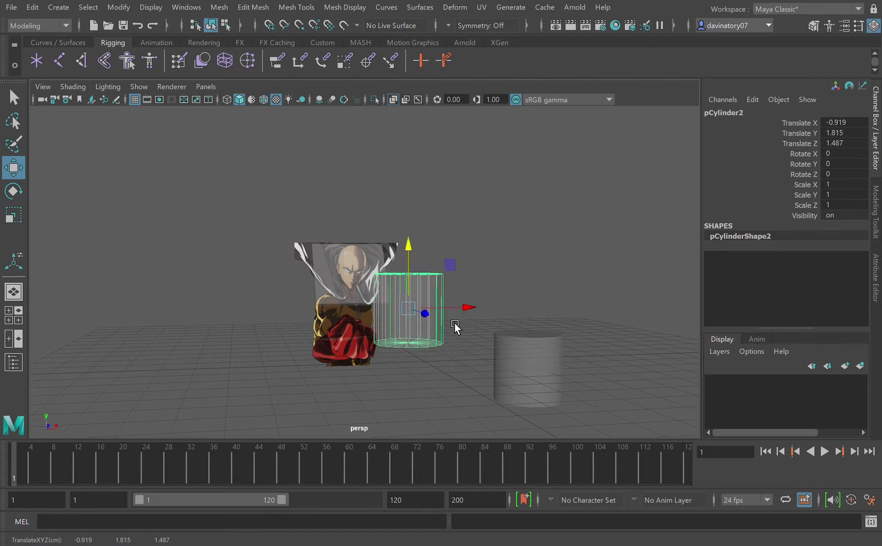
{"action": "left_click_drag", "start_coordinate": [421, 300], "coordinate": [459, 359]}
{"action": "right_click_drag", "start_coordinate": [459, 359], "coordinate": [462, 363], "text": "alt"}
{"action": "scroll", "coordinate": [462, 360], "scroll_direction": "up", "scroll_amount": 5}
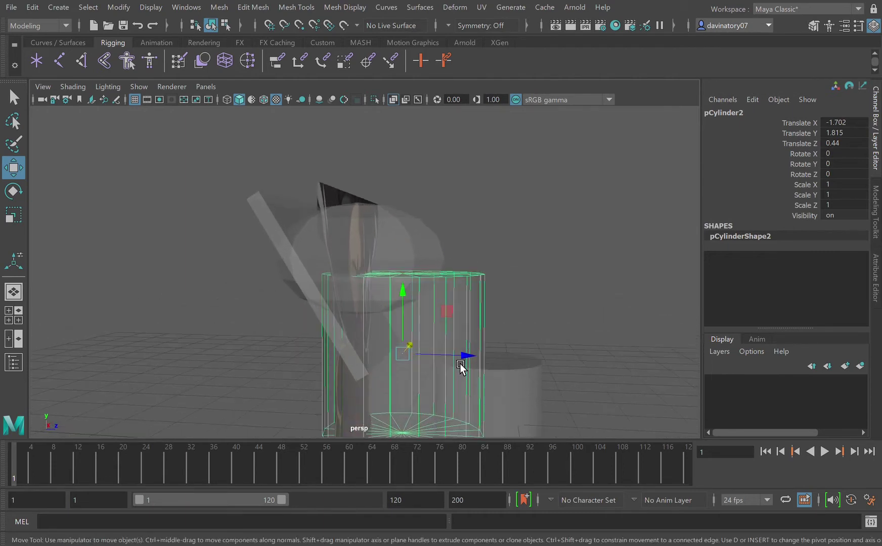
{"action": "left_click_drag", "start_coordinate": [465, 360], "coordinate": [416, 361], "text": "alt"}
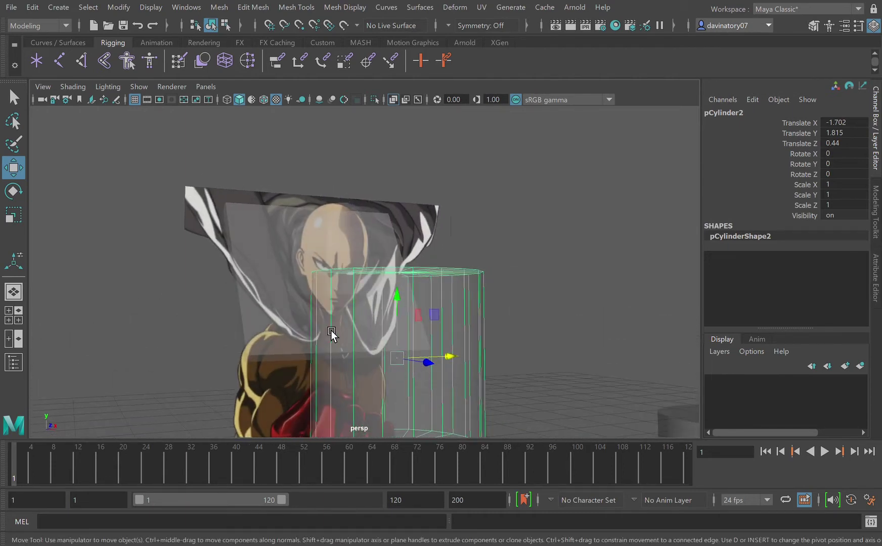
Shrink the copy to about 0.285 × 0.331 × 0.285 and place it under the chin at Translate Y 2.213
{"action": "left_click", "coordinate": [14, 219]}
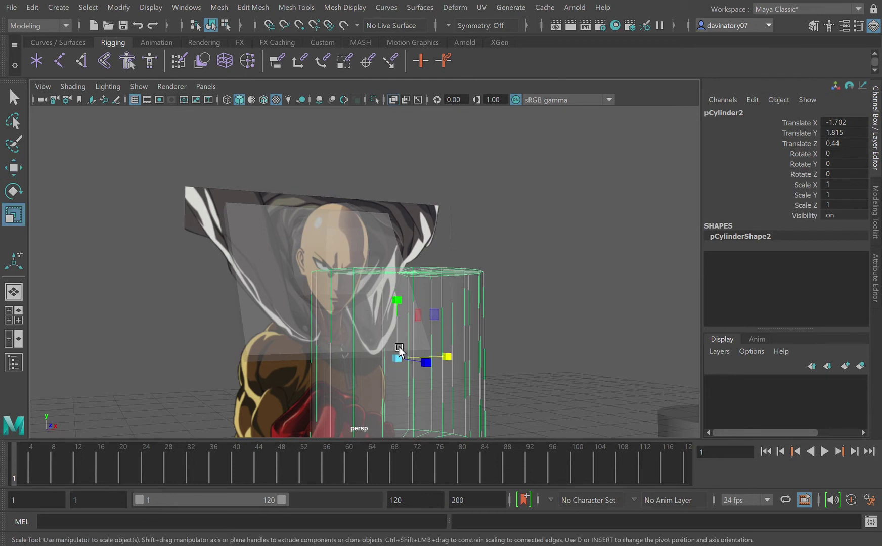
{"action": "left_click_drag", "start_coordinate": [399, 349], "coordinate": [407, 296]}
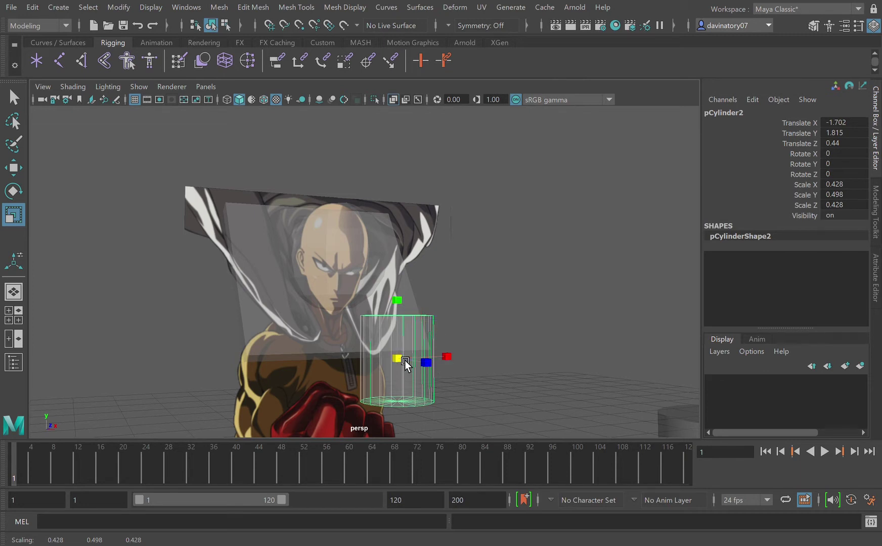
{"action": "left_click_drag", "start_coordinate": [398, 359], "coordinate": [377, 363]}
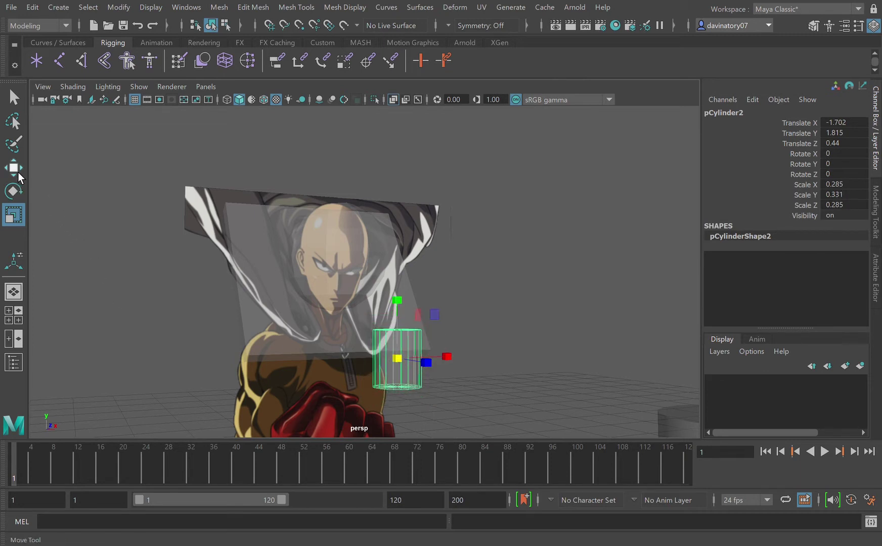
{"action": "left_click", "coordinate": [13, 168]}
{"action": "left_click_drag", "start_coordinate": [397, 297], "coordinate": [398, 264]}
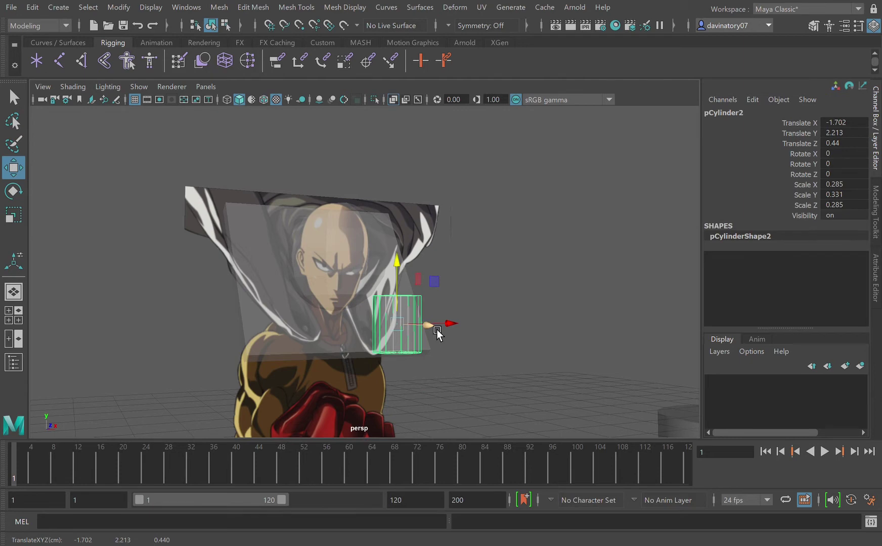
{"action": "left_click_drag", "start_coordinate": [437, 334], "coordinate": [404, 355]}
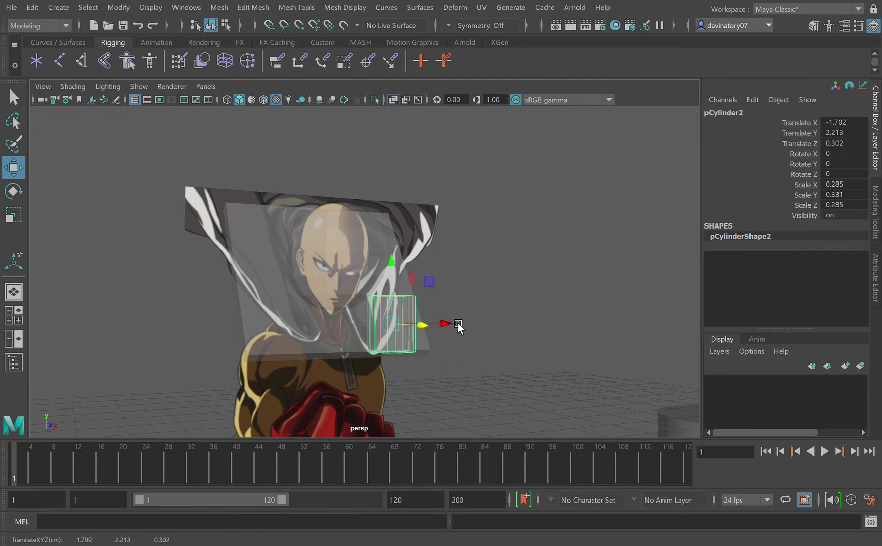
{"action": "left_click_drag", "start_coordinate": [458, 325], "coordinate": [367, 350]}
{"action": "left_click_drag", "start_coordinate": [290, 324], "coordinate": [306, 329]}
Orbit around the neck cylinder to check its placement from several angles
{"action": "left_click_drag", "start_coordinate": [378, 354], "coordinate": [290, 390], "text": "alt"}
{"action": "scroll", "coordinate": [290, 389], "scroll_direction": "down", "scroll_amount": 6}
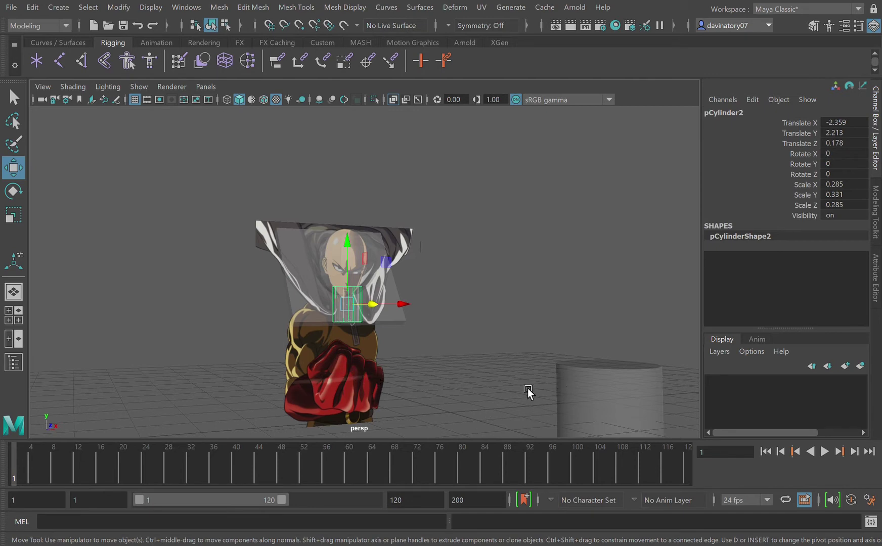
{"action": "scroll", "coordinate": [379, 416], "scroll_direction": "up", "scroll_amount": 3}
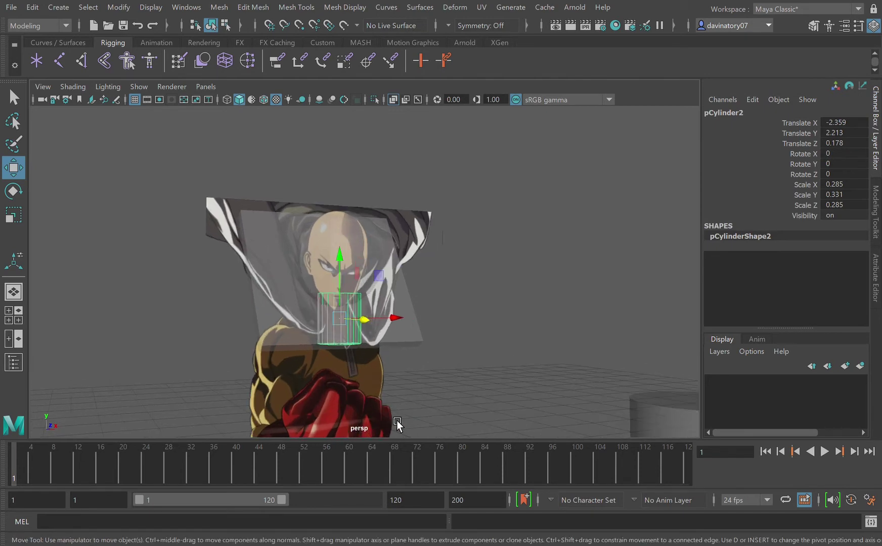
{"action": "scroll", "coordinate": [397, 425], "scroll_direction": "down", "scroll_amount": 3}
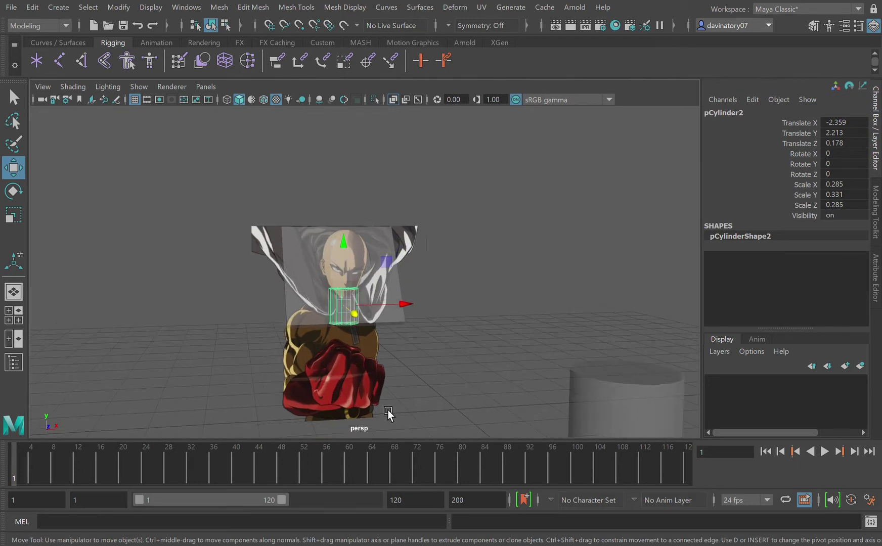
{"action": "left_click_drag", "start_coordinate": [388, 410], "coordinate": [361, 370], "text": "alt"}
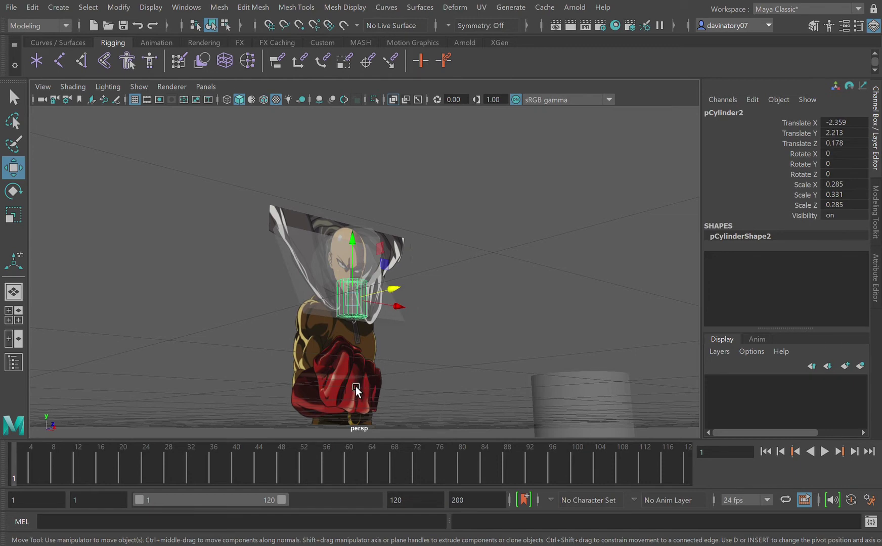
{"action": "scroll", "coordinate": [556, 402], "scroll_direction": "down", "scroll_amount": 2}
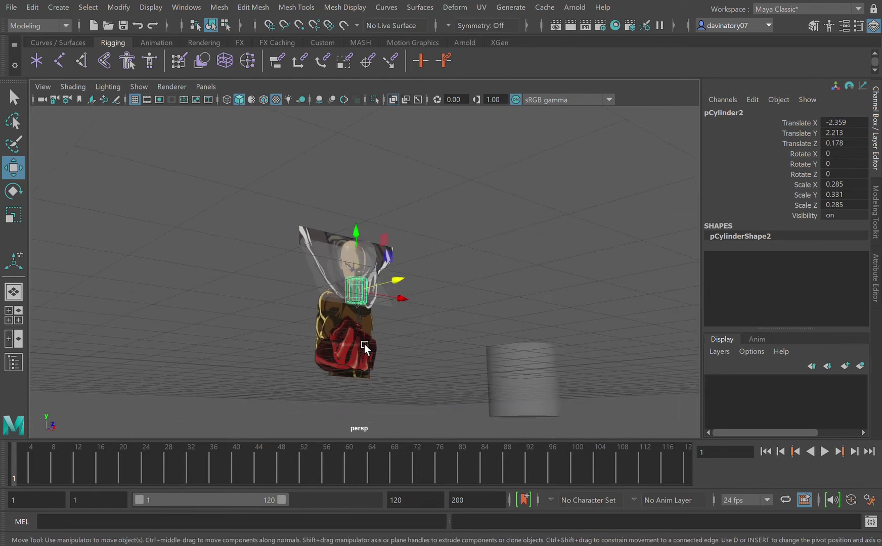
{"action": "left_click_drag", "start_coordinate": [378, 363], "coordinate": [363, 392], "text": "alt"}
Duplicate the original cylinder and bring the copy in front of the character's fist
{"action": "left_click", "coordinate": [604, 386]}
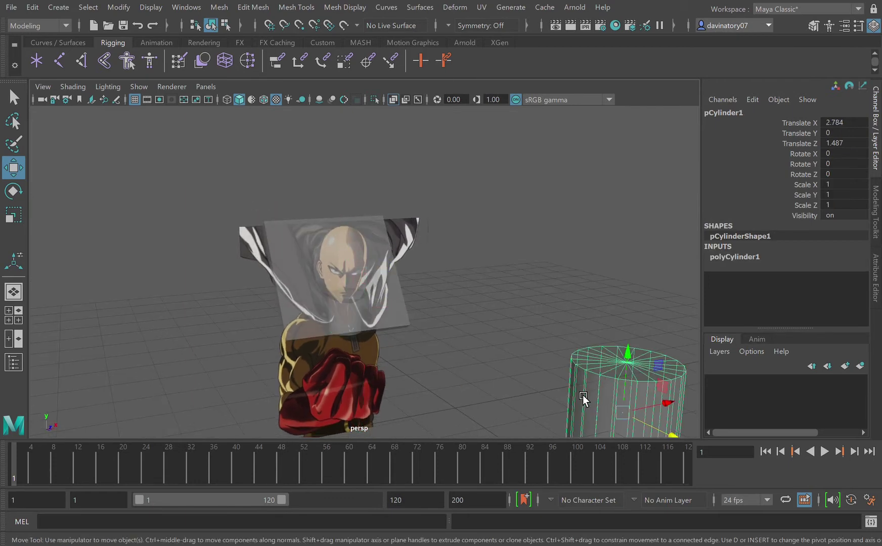
{"action": "left_click_drag", "start_coordinate": [583, 395], "coordinate": [548, 401], "text": "alt"}
{"action": "scroll", "coordinate": [548, 401], "scroll_direction": "down", "scroll_amount": 2}
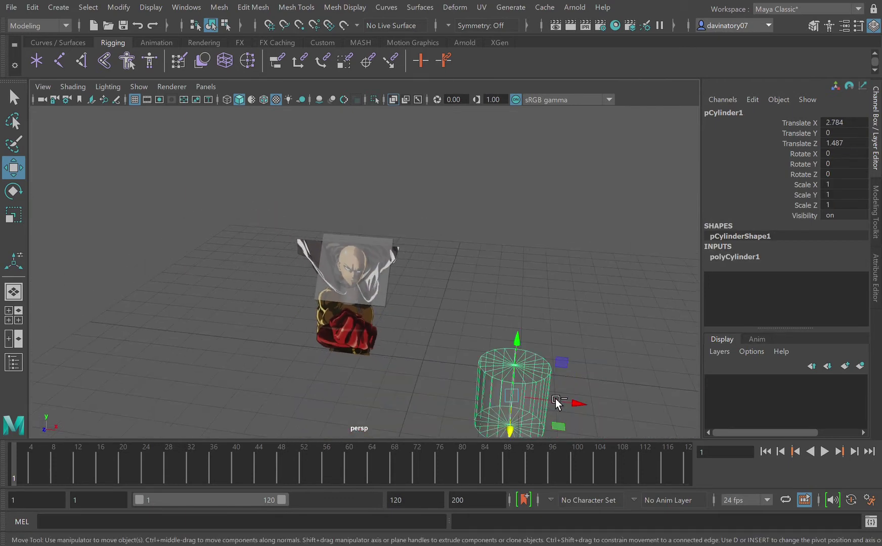
{"action": "key", "text": "ctrl+d"}
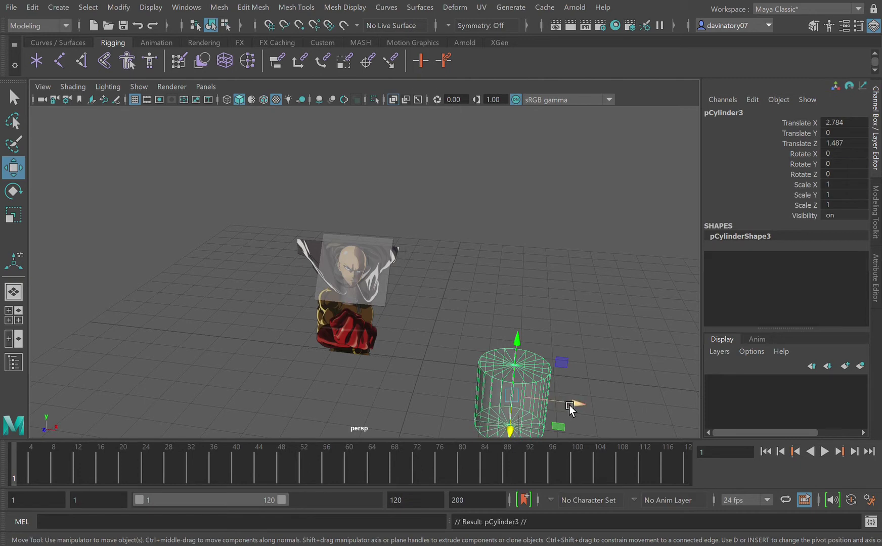
{"action": "left_click_drag", "start_coordinate": [569, 405], "coordinate": [377, 373]}
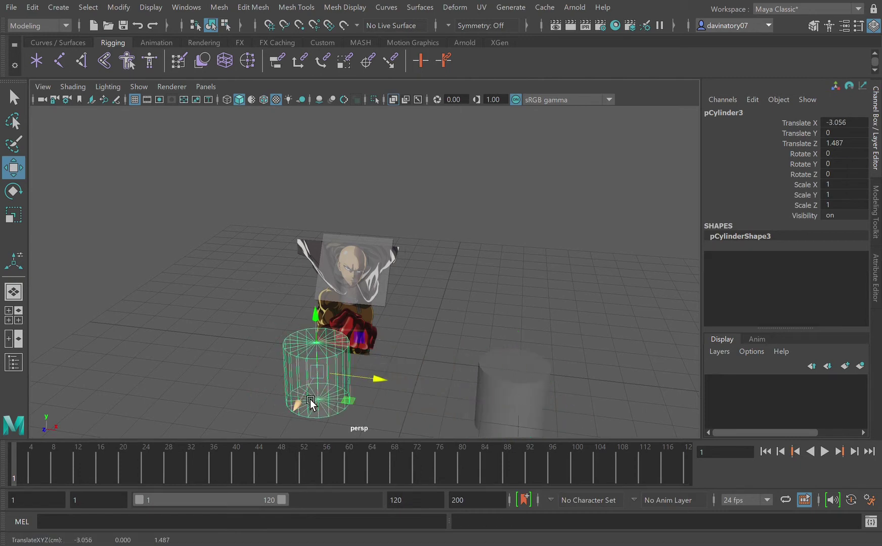
{"action": "left_click_drag", "start_coordinate": [309, 404], "coordinate": [342, 380]}
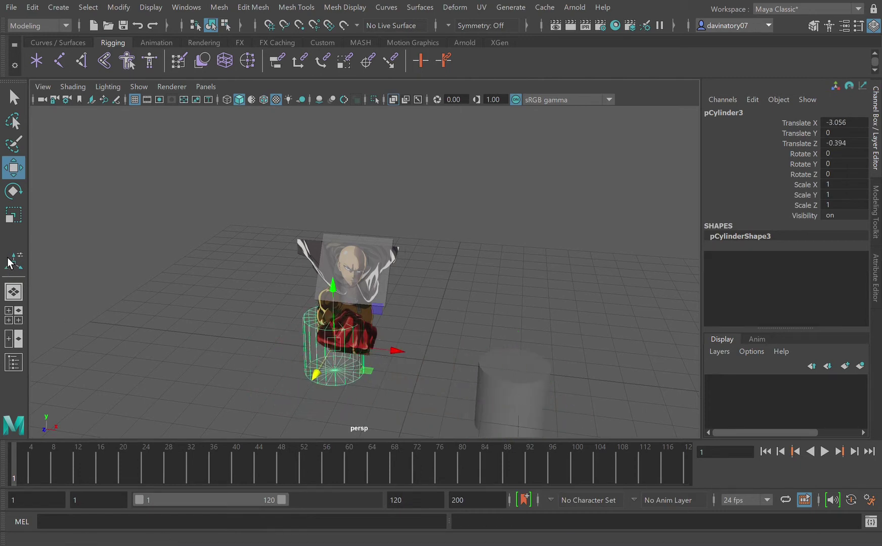
{"action": "key", "text": "f"}
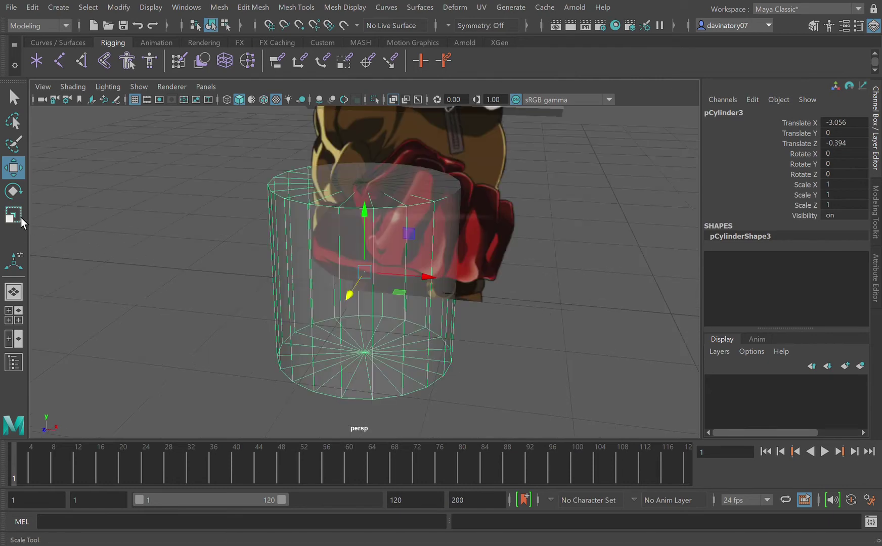
Shrink the copy uniformly to 0.451, then stretch it taller and slim its depth to 0.392
{"action": "left_click", "coordinate": [23, 214]}
{"action": "left_click_drag", "start_coordinate": [383, 284], "coordinate": [296, 272]}
{"action": "left_click_drag", "start_coordinate": [377, 216], "coordinate": [386, 172]}
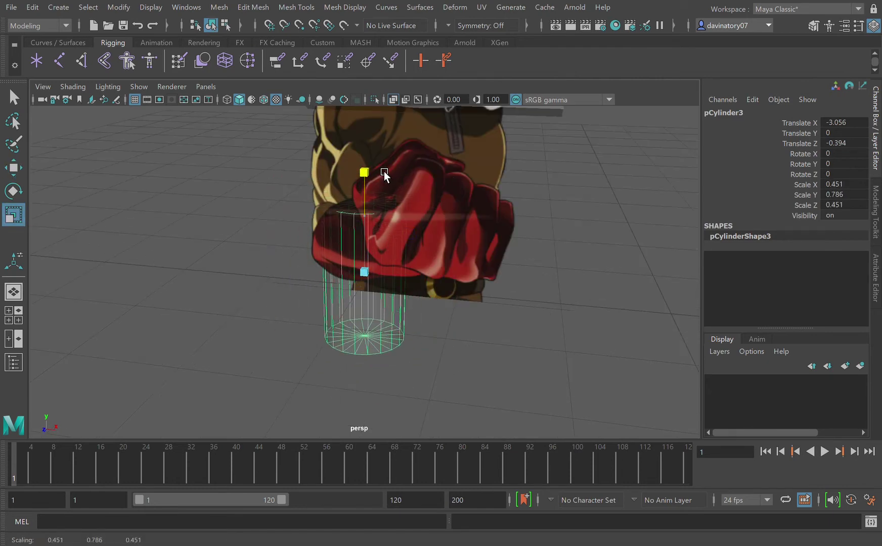
{"action": "left_click_drag", "start_coordinate": [433, 276], "coordinate": [414, 269]}
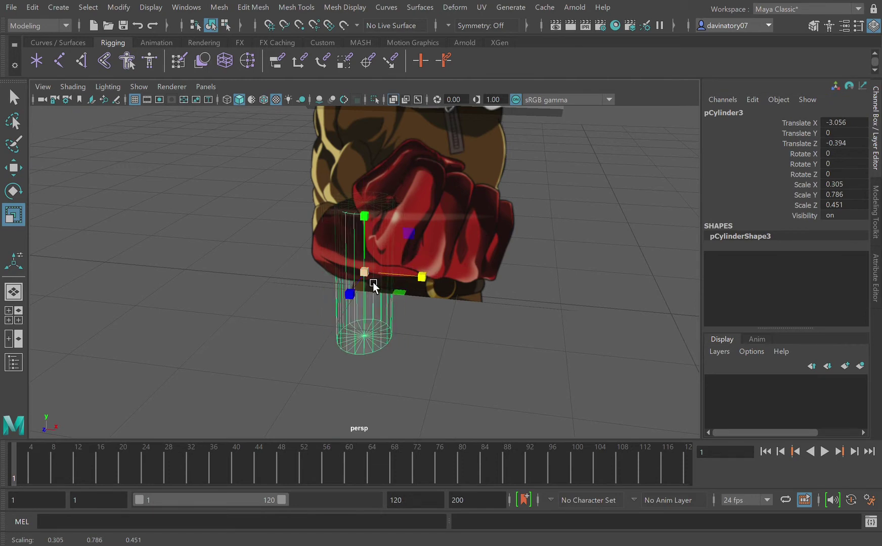
{"action": "mouse_move", "coordinate": [347, 292]}
{"action": "left_mouse_down"}
{"action": "mouse_move", "coordinate": [358, 301]}
{"action": "mouse_move", "coordinate": [360, 293]}
{"action": "mouse_move", "coordinate": [338, 307]}
{"action": "left_mouse_up"}
Raise the cylinder onto the fist, slide it right, and tilt it -22.795 on Z
{"action": "left_click", "coordinate": [15, 172]}
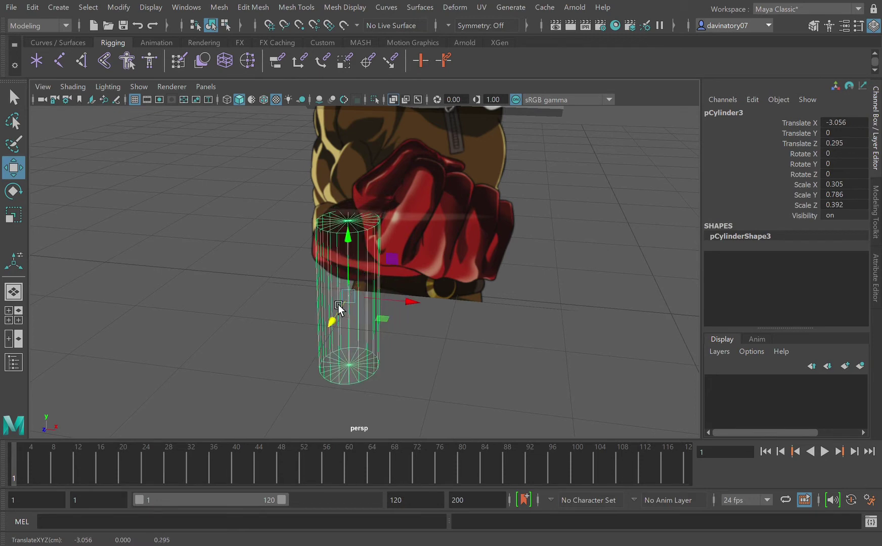
{"action": "left_click_drag", "start_coordinate": [362, 244], "coordinate": [394, 175]}
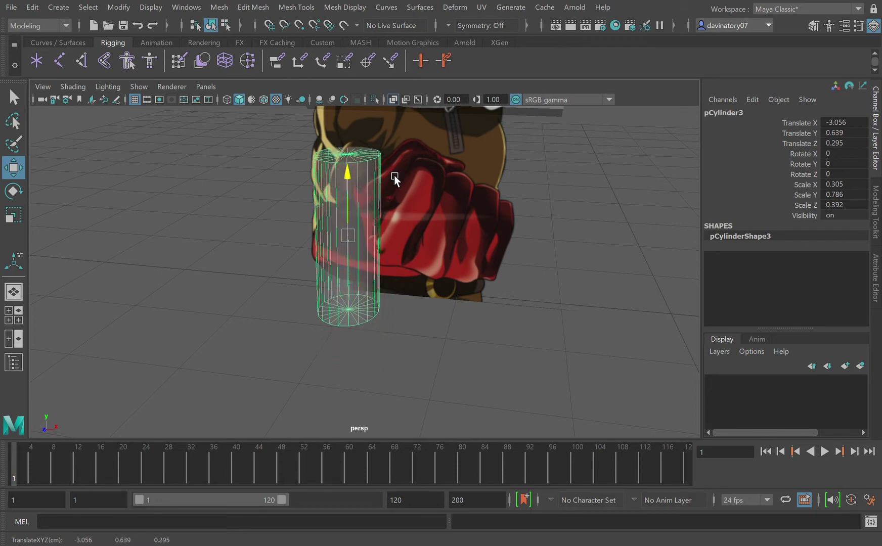
{"action": "left_click_drag", "start_coordinate": [433, 240], "coordinate": [472, 246]}
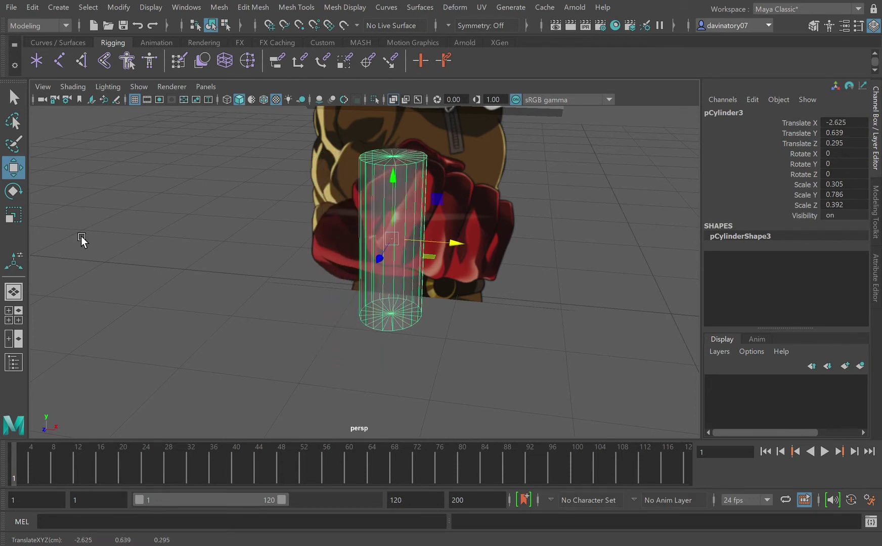
{"action": "left_click", "coordinate": [23, 194]}
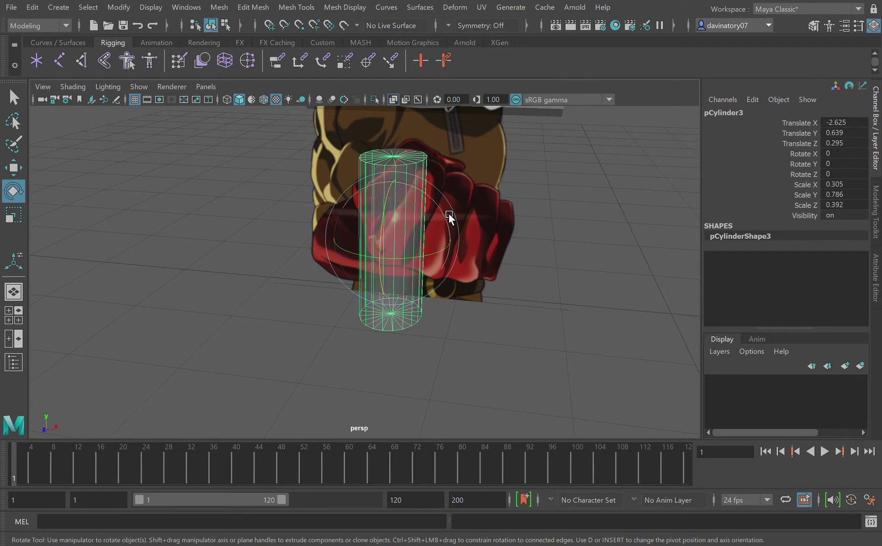
{"action": "left_click_drag", "start_coordinate": [449, 212], "coordinate": [461, 228]}
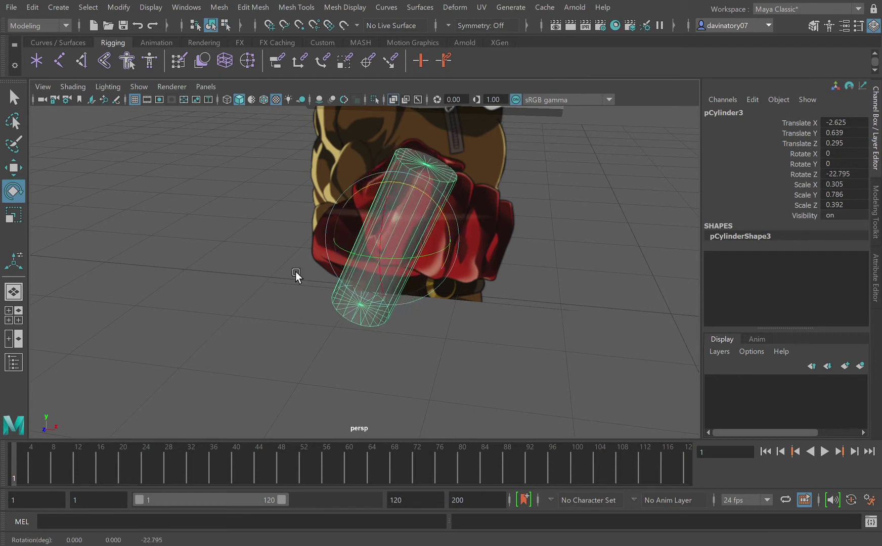
Shorten the cylinder to finger length, slide it over the glove, and duplicate it as pCylinder4
{"action": "left_click", "coordinate": [21, 218]}
{"action": "left_click_drag", "start_coordinate": [417, 192], "coordinate": [411, 159]}
{"action": "left_click", "coordinate": [22, 176]}
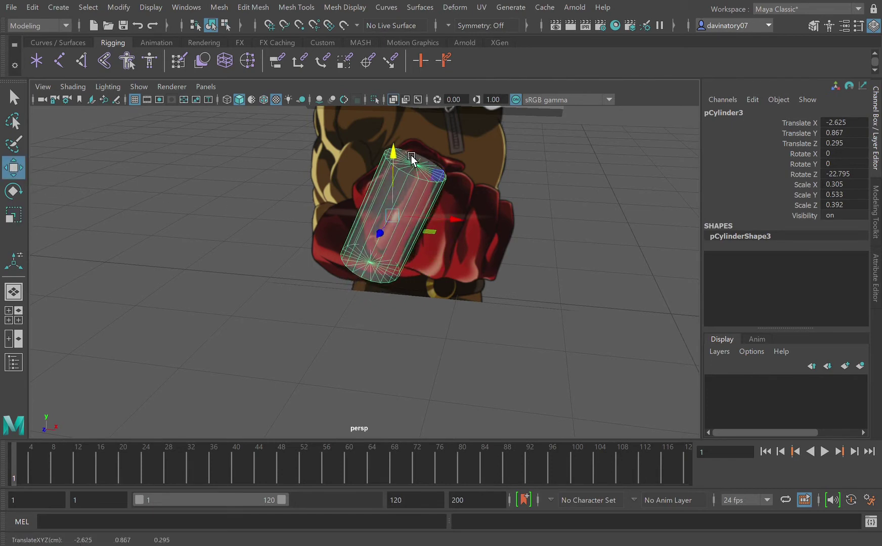
{"action": "left_click_drag", "start_coordinate": [456, 222], "coordinate": [464, 223]}
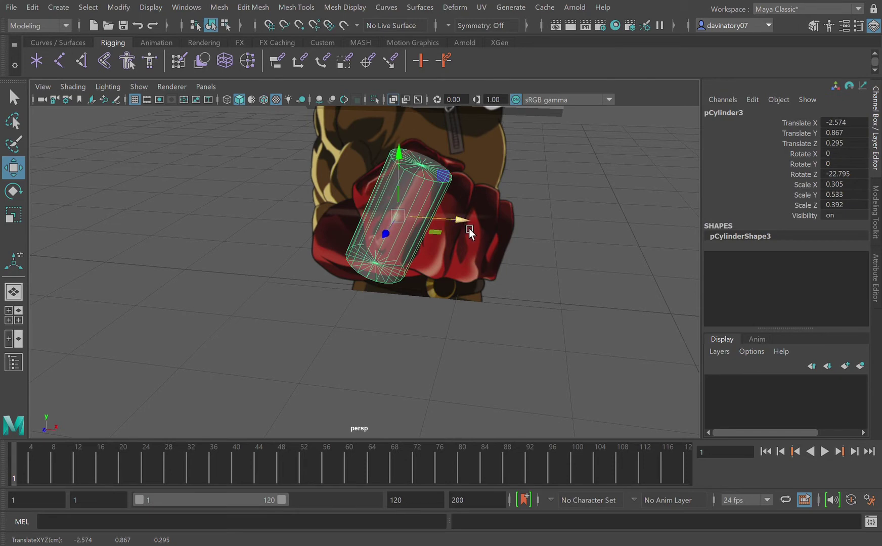
{"action": "mouse_move", "coordinate": [570, 295]}
{"action": "left_mouse_down", "text": "alt"}
{"action": "mouse_move", "coordinate": [540, 309]}
{"action": "mouse_move", "coordinate": [633, 321]}
{"action": "mouse_move", "coordinate": [551, 315]}
{"action": "mouse_move", "coordinate": [578, 318]}
{"action": "mouse_move", "coordinate": [572, 311]}
{"action": "left_mouse_up", "text": "alt"}
{"action": "key", "text": "ctrl+d"}
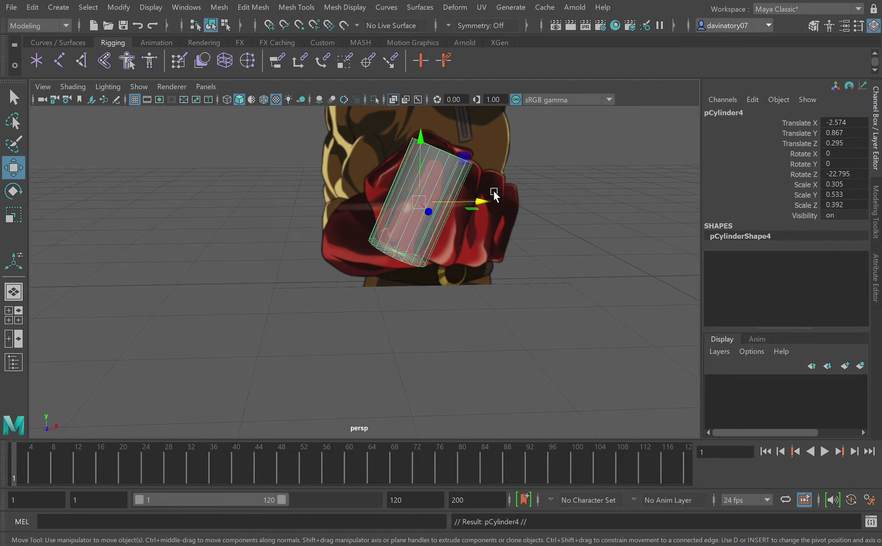
Move pCylinder4 beside the first finger, shorten it, and lower it slightly
{"action": "middle_click_drag", "start_coordinate": [493, 208], "coordinate": [524, 210]}
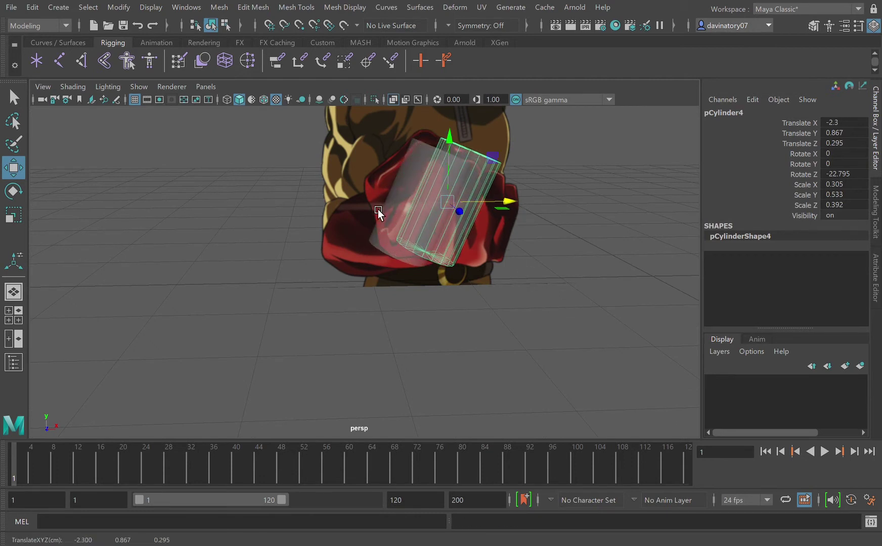
{"action": "left_click", "coordinate": [13, 215]}
{"action": "left_click_drag", "start_coordinate": [479, 155], "coordinate": [472, 162]}
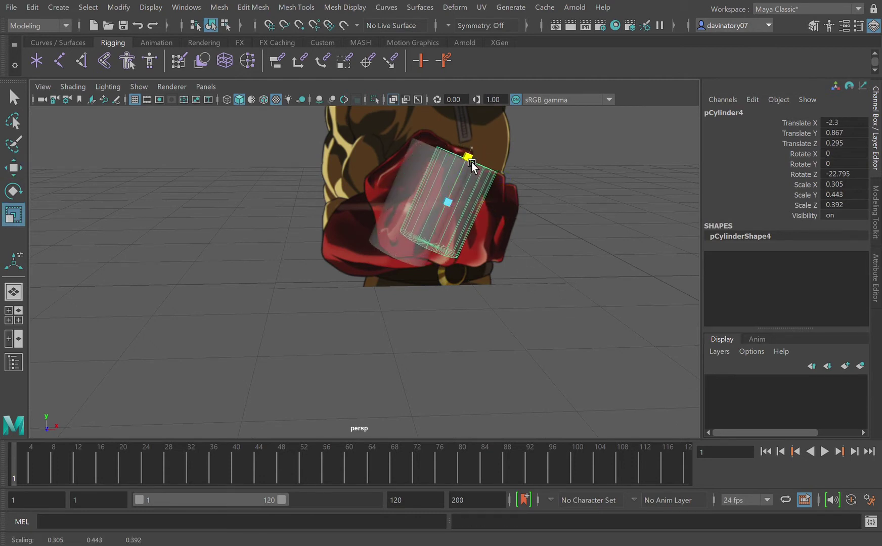
{"action": "left_click", "coordinate": [14, 168]}
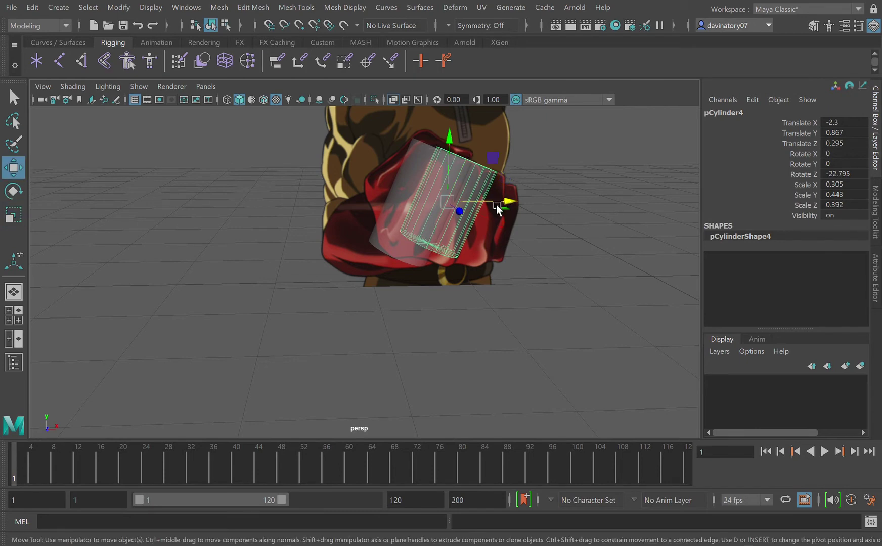
{"action": "left_click_drag", "start_coordinate": [497, 205], "coordinate": [506, 204]}
{"action": "left_click_drag", "start_coordinate": [472, 143], "coordinate": [470, 163]}
{"action": "left_click_drag", "start_coordinate": [504, 248], "coordinate": [518, 266], "text": "alt"}
Duplicate the finger twice into pCylinder5 and pCylinder6, lowering and shifting each copy along the glove
{"action": "key", "text": "ctrl+d"}
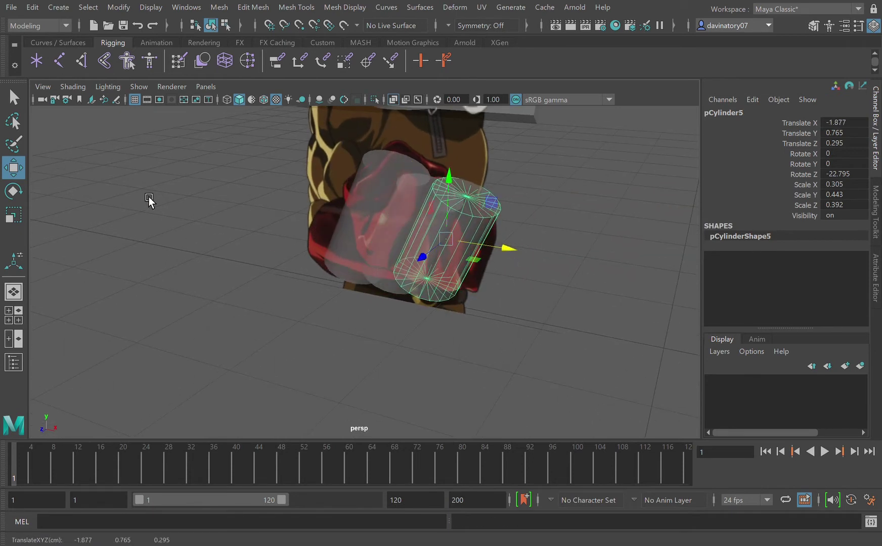
{"action": "left_click_drag", "start_coordinate": [461, 183], "coordinate": [458, 189]}
{"action": "mouse_move", "coordinate": [516, 301]}
{"action": "left_mouse_down", "text": "alt"}
{"action": "mouse_move", "coordinate": [562, 291]}
{"action": "mouse_move", "coordinate": [514, 292]}
{"action": "mouse_move", "coordinate": [556, 299]}
{"action": "mouse_move", "coordinate": [532, 309]}
{"action": "left_mouse_up", "text": "alt"}
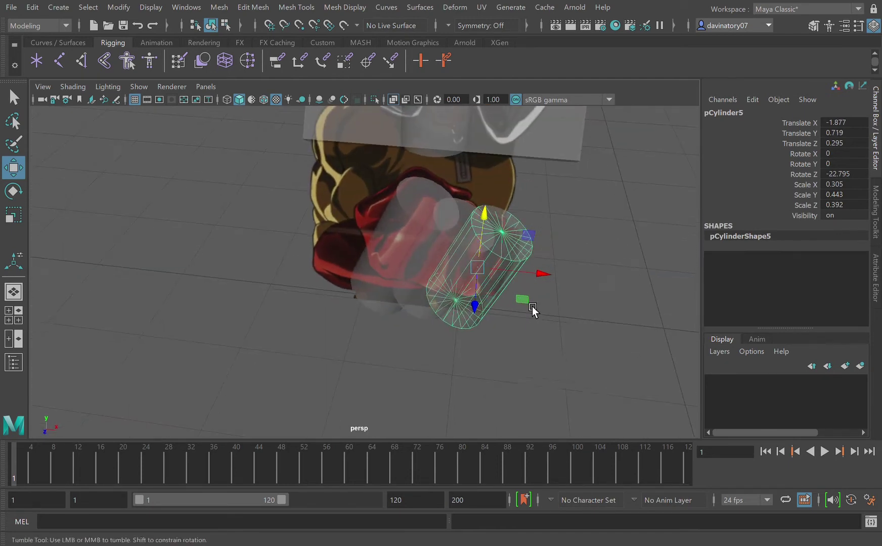
{"action": "left_click_drag", "start_coordinate": [545, 266], "coordinate": [517, 254], "text": "alt"}
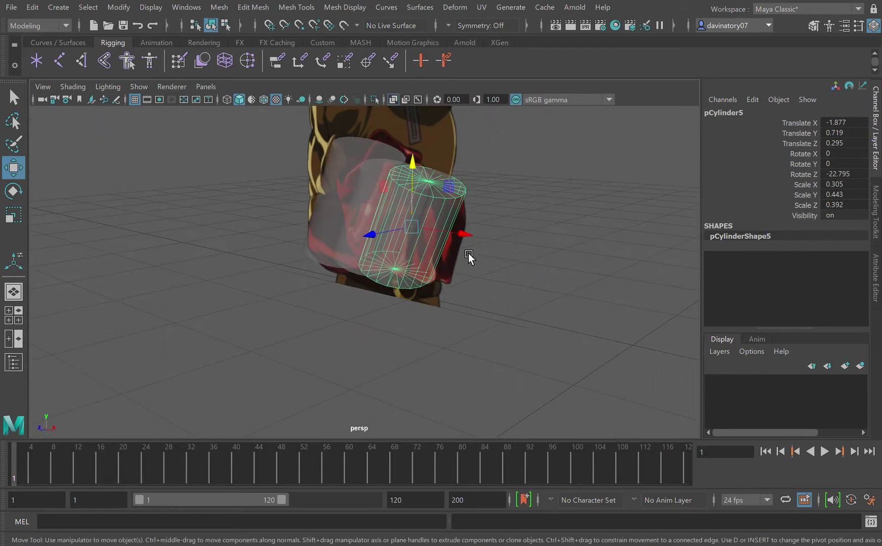
{"action": "key", "text": "ctrl+d"}
{"action": "left_click_drag", "start_coordinate": [468, 234], "coordinate": [505, 248]}
{"action": "left_click_drag", "start_coordinate": [393, 230], "coordinate": [386, 262]}
Stretch pCylinder6 to 0.096 × 0.366 × 0.123, shift it to X -1.516, and tilt it -14.687 on Z
{"action": "left_click", "coordinate": [13, 215]}
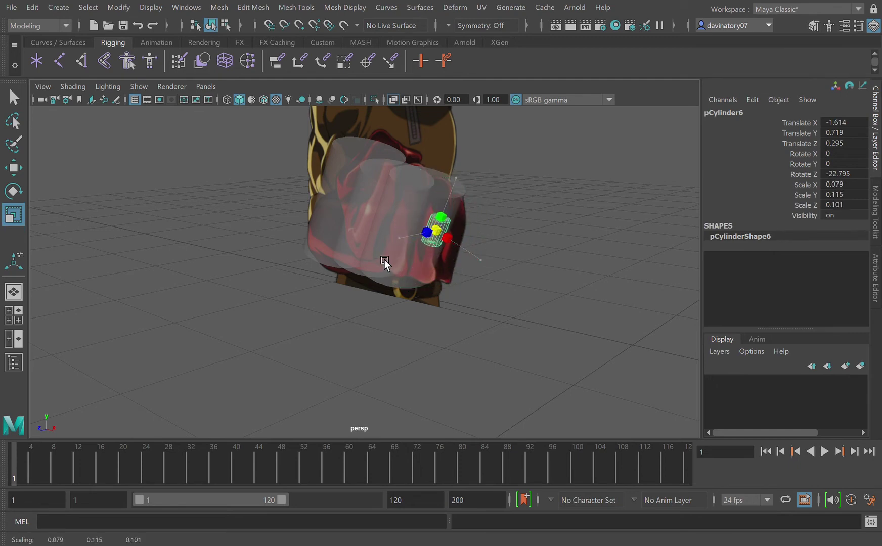
{"action": "left_click_drag", "start_coordinate": [468, 184], "coordinate": [498, 146]}
{"action": "left_click", "coordinate": [13, 167]}
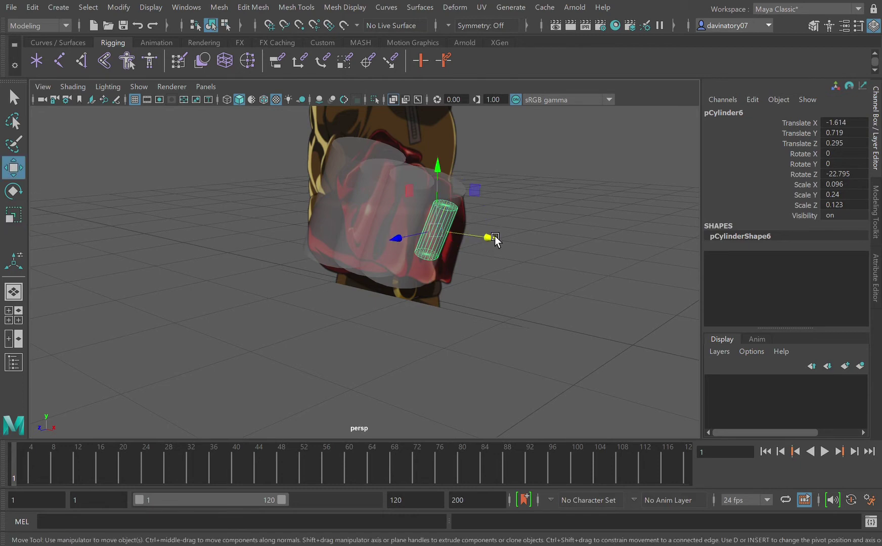
{"action": "mouse_move", "coordinate": [496, 239]}
{"action": "left_mouse_down"}
{"action": "mouse_move", "coordinate": [508, 240]}
{"action": "mouse_move", "coordinate": [500, 239]}
{"action": "left_mouse_up"}
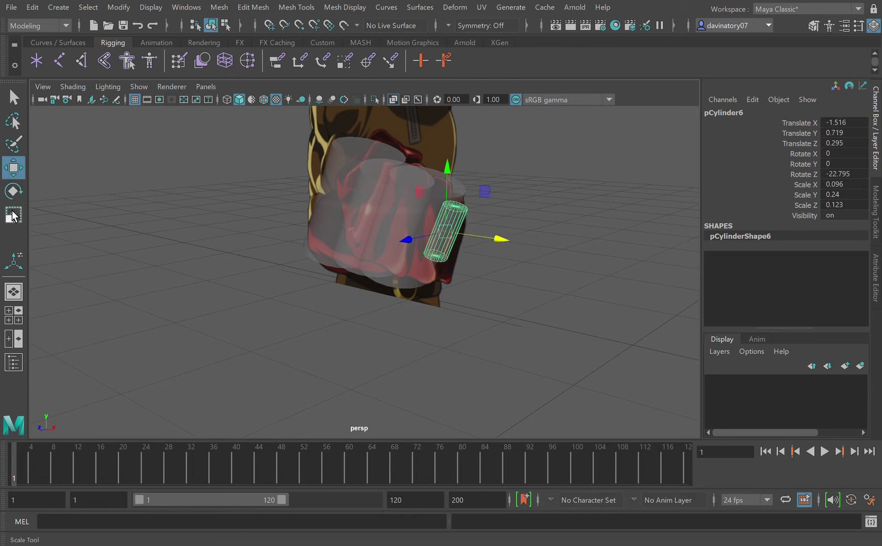
{"action": "left_click", "coordinate": [13, 216]}
{"action": "left_click_drag", "start_coordinate": [483, 182], "coordinate": [486, 150]}
{"action": "key", "text": "e"}
{"action": "left_click_drag", "start_coordinate": [496, 206], "coordinate": [492, 198]}
{"action": "left_click", "coordinate": [637, 245]}
{"action": "left_click_drag", "start_coordinate": [637, 245], "coordinate": [592, 283], "text": "alt"}
{"action": "right_click_drag", "start_coordinate": [592, 283], "coordinate": [602, 278], "text": "alt"}
Select sphere pSphere3 at the head, move it down toward the chest, and shrink it evenly
{"action": "scroll", "coordinate": [603, 278], "scroll_direction": "down", "scroll_amount": 3}
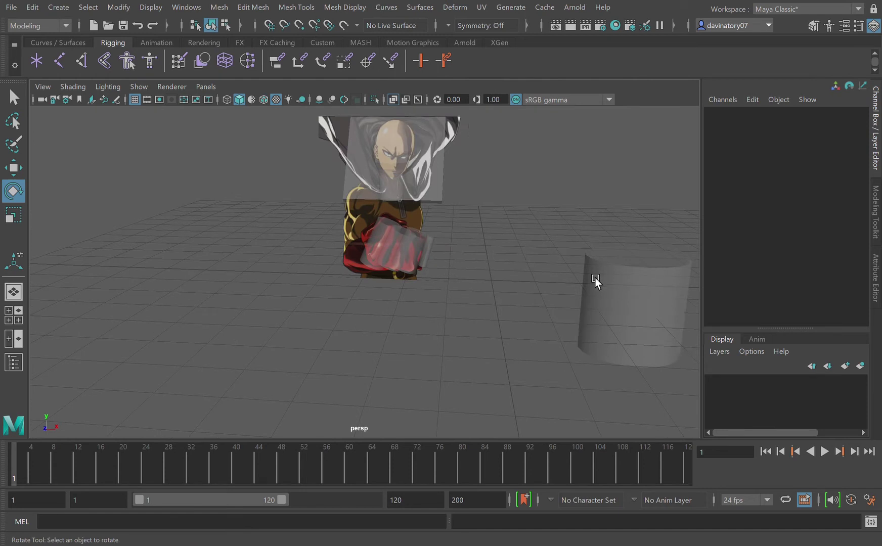
{"action": "left_click", "coordinate": [412, 157]}
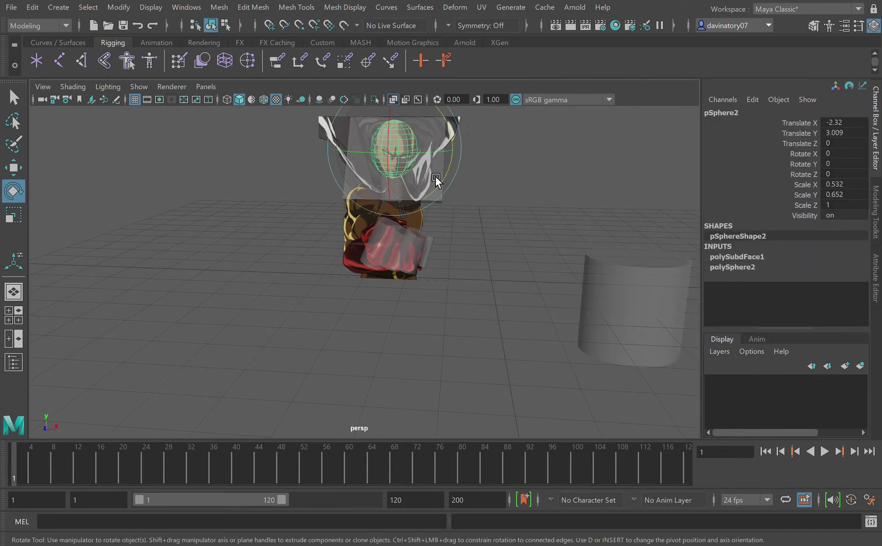
{"action": "left_click", "coordinate": [14, 167]}
{"action": "left_click_drag", "start_coordinate": [405, 125], "coordinate": [409, 181]}
{"action": "scroll", "coordinate": [459, 280], "scroll_direction": "up", "scroll_amount": 4}
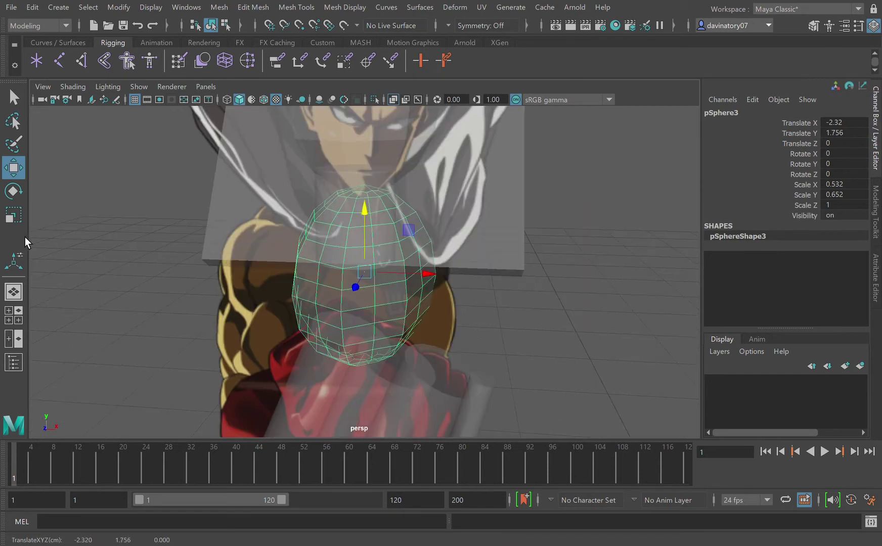
{"action": "left_click", "coordinate": [13, 215]}
{"action": "left_click_drag", "start_coordinate": [376, 281], "coordinate": [259, 312]}
Lower the sphere down onto the glove over the first finger
{"action": "left_click", "coordinate": [13, 167]}
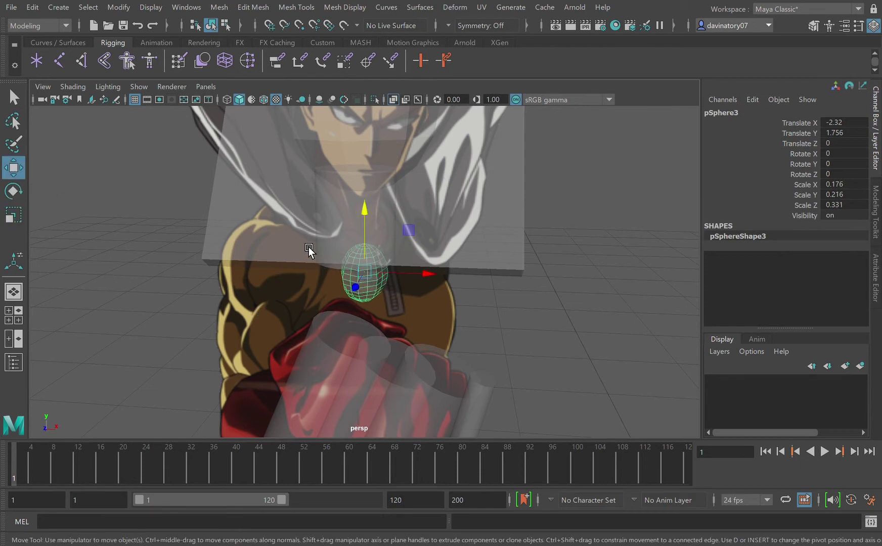
{"action": "left_click_drag", "start_coordinate": [364, 211], "coordinate": [365, 256]}
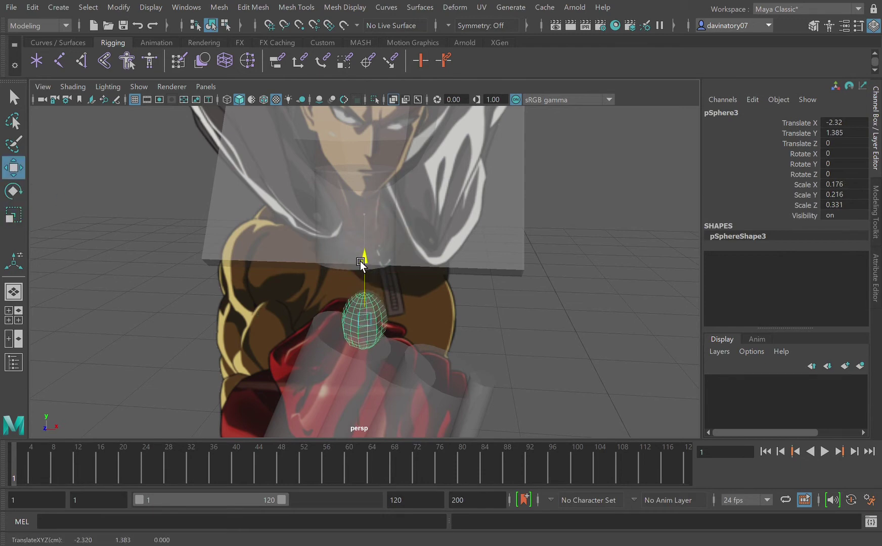
{"action": "left_click_drag", "start_coordinate": [361, 263], "coordinate": [360, 266]}
{"action": "key", "text": "f"}
{"action": "left_click_drag", "start_coordinate": [403, 376], "coordinate": [316, 368], "text": "alt"}
{"action": "scroll", "coordinate": [398, 377], "scroll_direction": "down", "scroll_amount": 2}
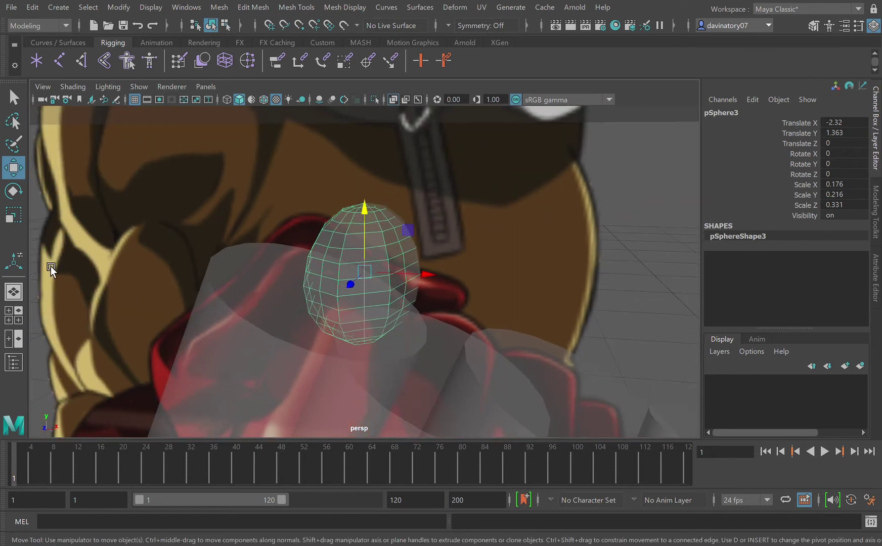
{"action": "left_click_drag", "start_coordinate": [365, 225], "coordinate": [363, 360]}
Widen the sphere to 0.346 × 0.276 × 0.424 and raise it slightly to Y 1.222
{"action": "key", "text": "r"}
{"action": "left_click_drag", "start_coordinate": [390, 329], "coordinate": [428, 351]}
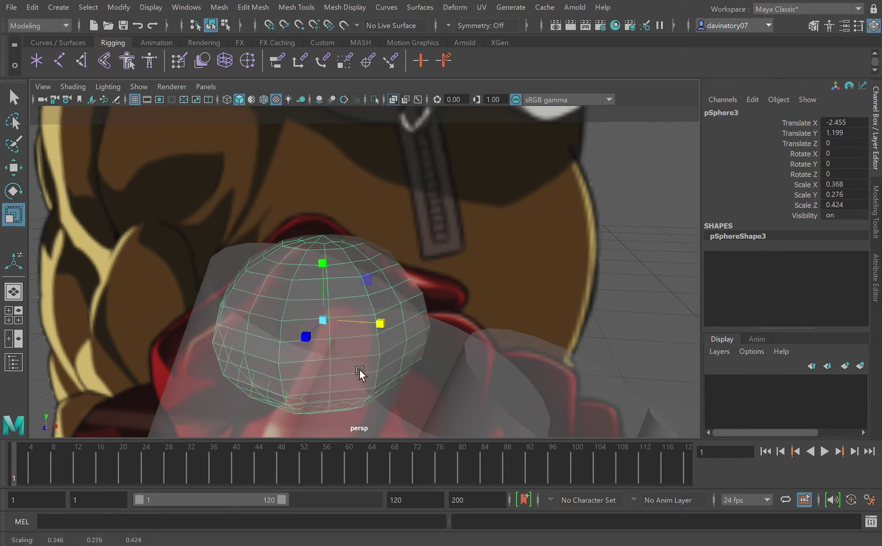
{"action": "mouse_move", "coordinate": [360, 370]}
{"action": "left_mouse_down", "text": "alt"}
{"action": "mouse_move", "coordinate": [407, 366]}
{"action": "mouse_move", "coordinate": [411, 375]}
{"action": "mouse_move", "coordinate": [364, 357]}
{"action": "left_mouse_up", "text": "alt"}
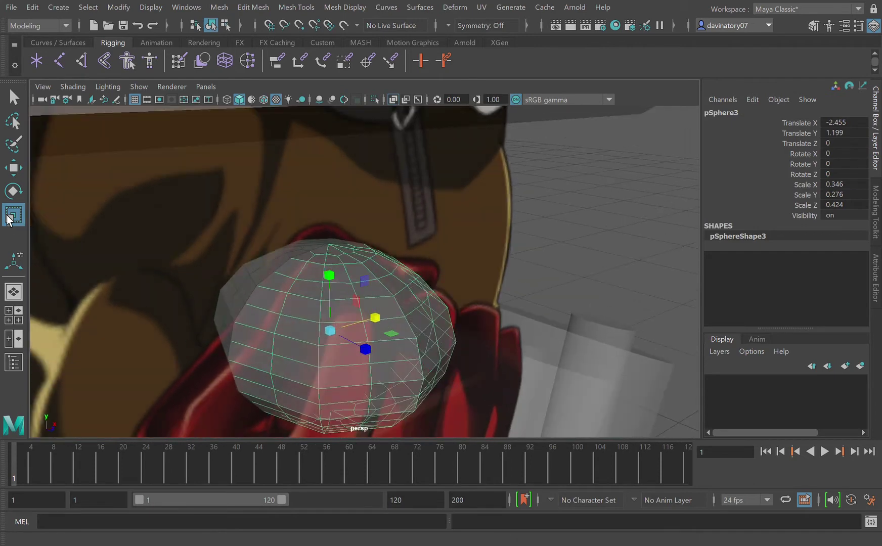
{"action": "key", "text": "w"}
{"action": "left_click_drag", "start_coordinate": [340, 276], "coordinate": [338, 263]}
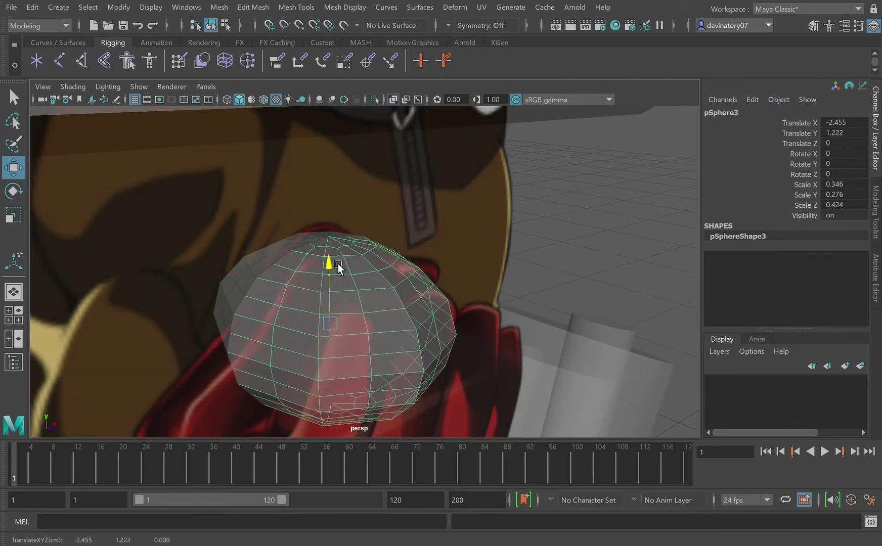
With X-ray off, select the knuckle sphere, lower it slightly, and tilt it to match the finger
{"action": "left_click", "coordinate": [394, 99]}
{"action": "left_click_drag", "start_coordinate": [400, 179], "coordinate": [362, 263], "text": "alt"}
{"action": "left_click", "coordinate": [275, 364], "text": "shift"}
{"action": "scroll", "coordinate": [309, 351], "scroll_direction": "down", "scroll_amount": 5}
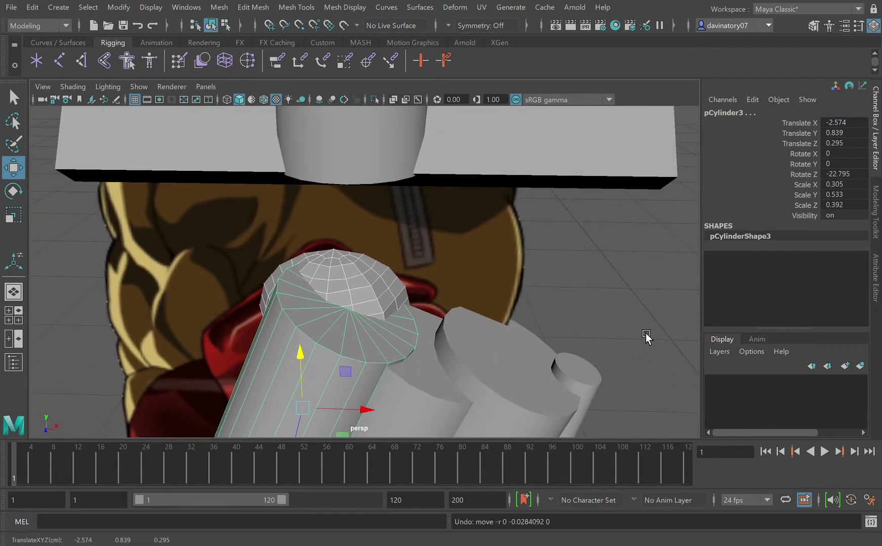
{"action": "left_click", "coordinate": [656, 309]}
{"action": "left_click", "coordinate": [346, 353]}
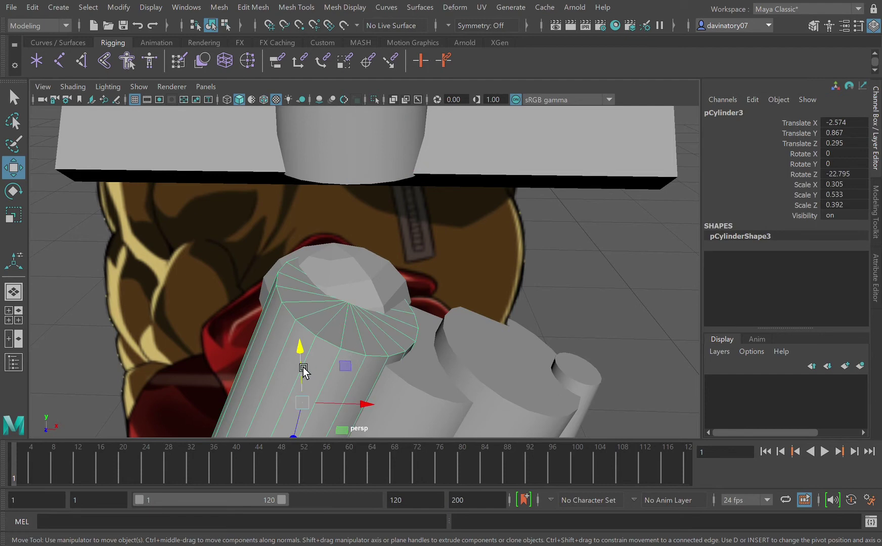
{"action": "left_click", "coordinate": [360, 297]}
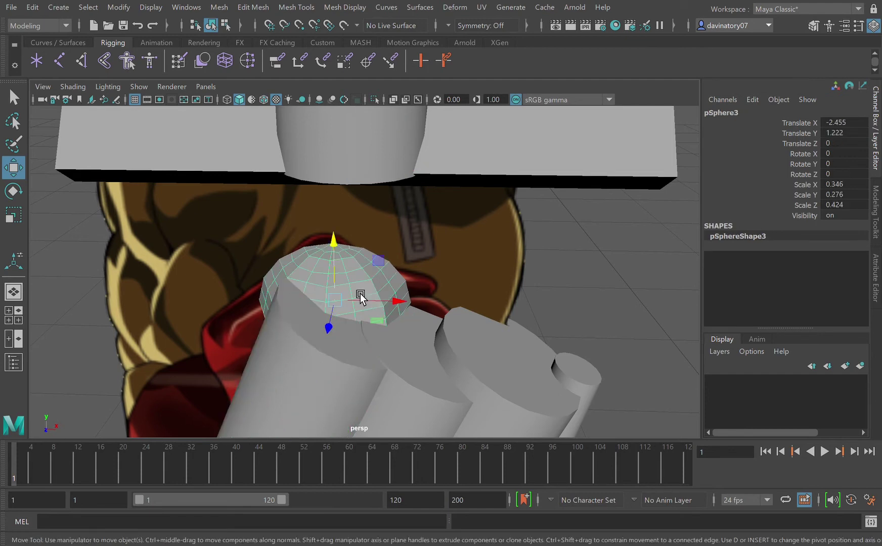
{"action": "middle_click_drag", "start_coordinate": [348, 258], "coordinate": [347, 255]}
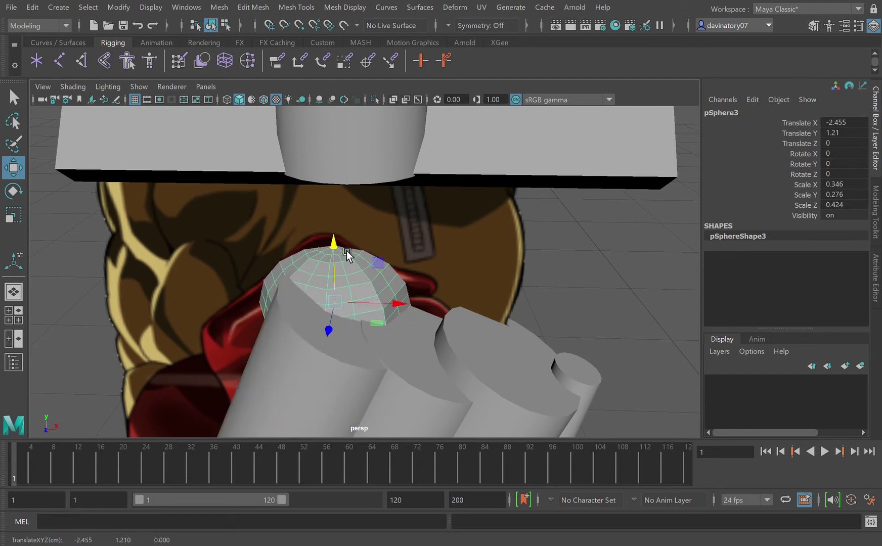
{"action": "left_click", "coordinate": [14, 190]}
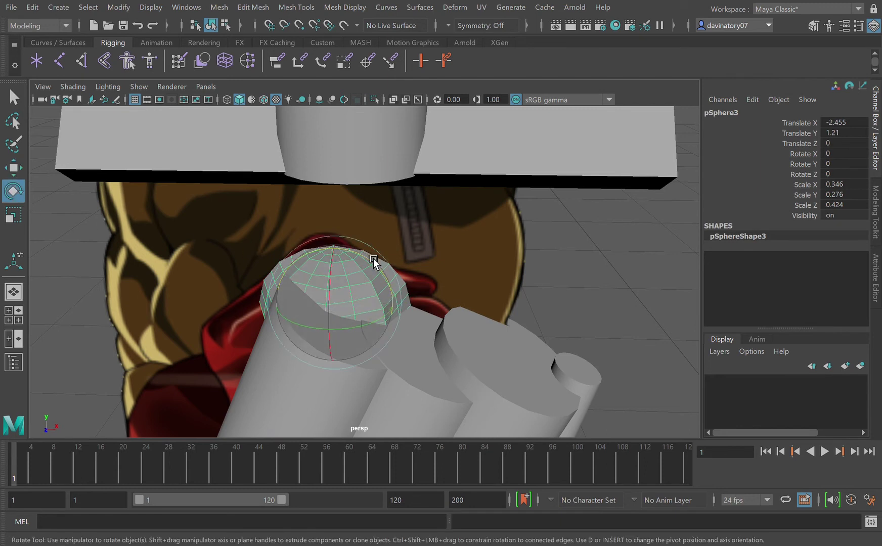
{"action": "left_click_drag", "start_coordinate": [373, 260], "coordinate": [377, 266]}
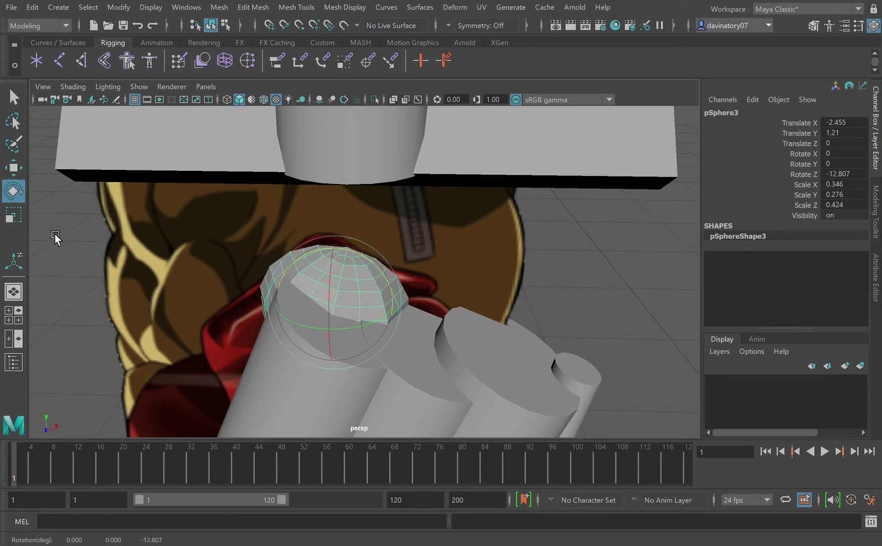
Push the knuckle sphere back onto the finger and shrink it slightly to fit
{"action": "left_click", "coordinate": [14, 168]}
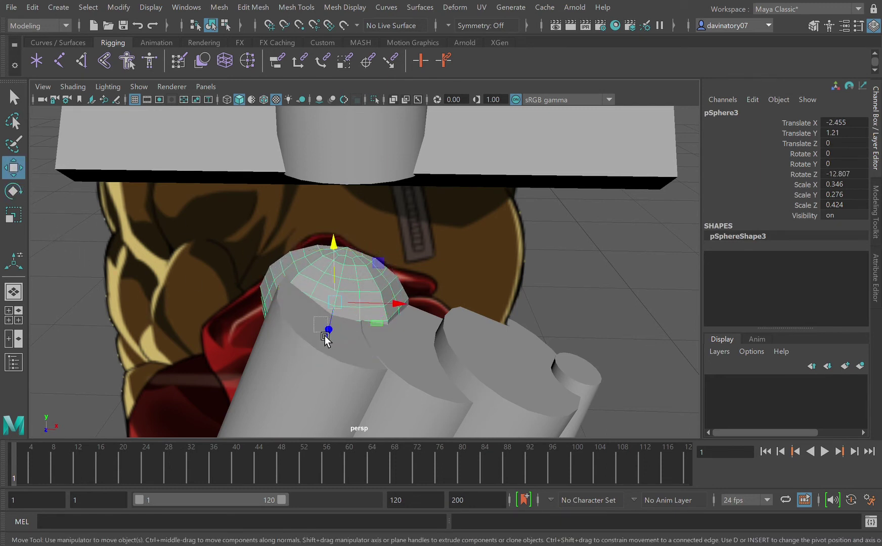
{"action": "left_click", "coordinate": [342, 324]}
{"action": "left_click", "coordinate": [339, 291]}
{"action": "left_click_drag", "start_coordinate": [340, 327], "coordinate": [321, 361]}
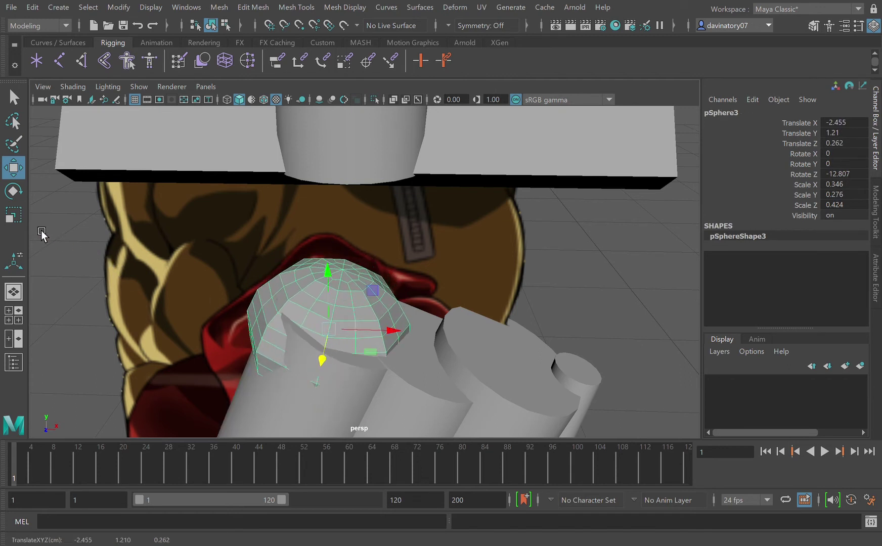
{"action": "left_click", "coordinate": [13, 215]}
{"action": "left_click_drag", "start_coordinate": [346, 332], "coordinate": [281, 320]}
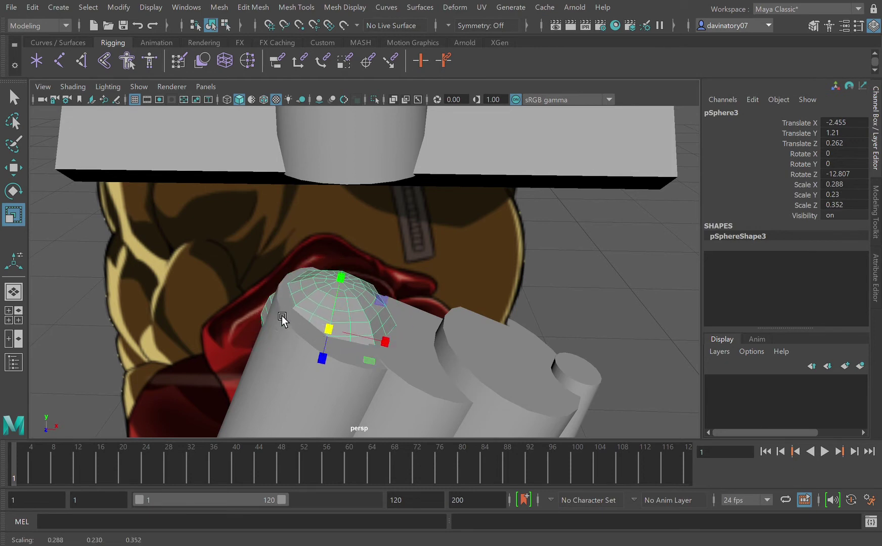
Tilt the knuckle sphere further, stretch it along Z, and nudge it along X
{"action": "left_click", "coordinate": [18, 190]}
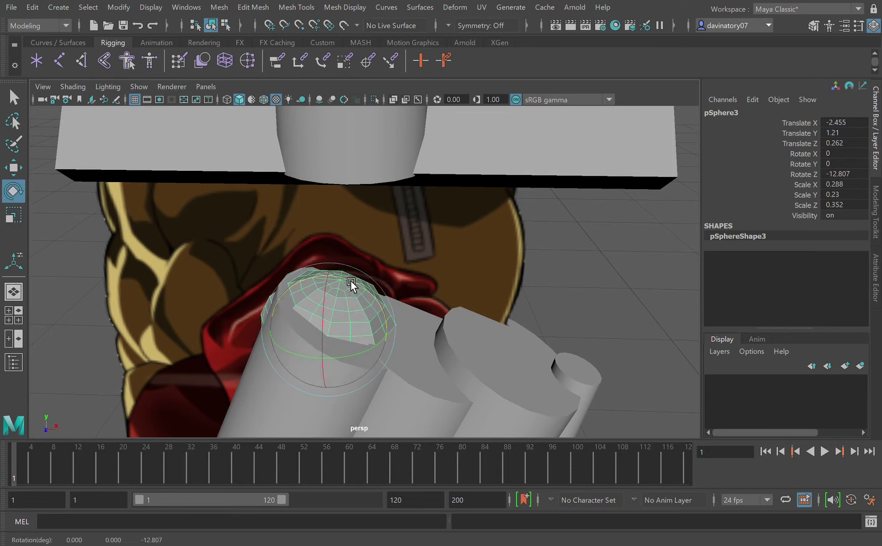
{"action": "left_click_drag", "start_coordinate": [354, 286], "coordinate": [367, 296]}
{"action": "left_click", "coordinate": [14, 216]}
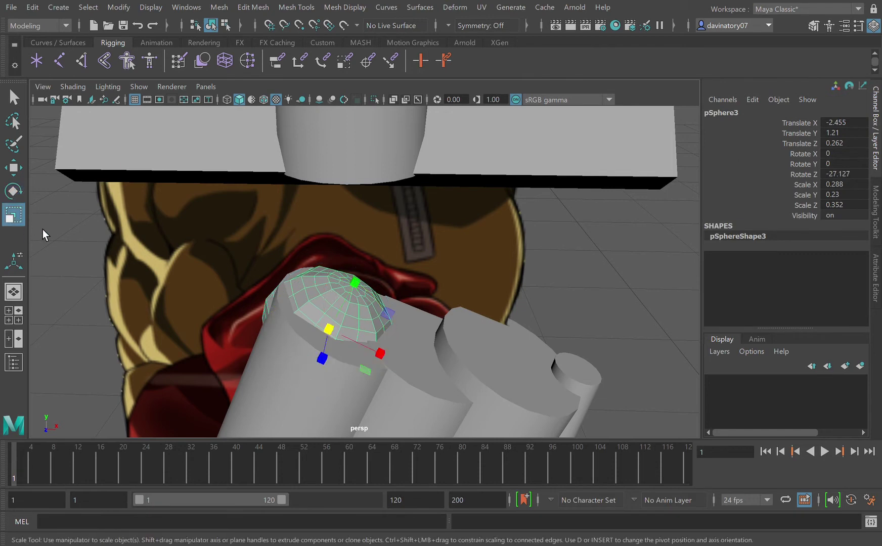
{"action": "mouse_move", "coordinate": [336, 366]}
{"action": "left_mouse_down"}
{"action": "mouse_move", "coordinate": [331, 387]}
{"action": "mouse_move", "coordinate": [338, 365]}
{"action": "left_mouse_up"}
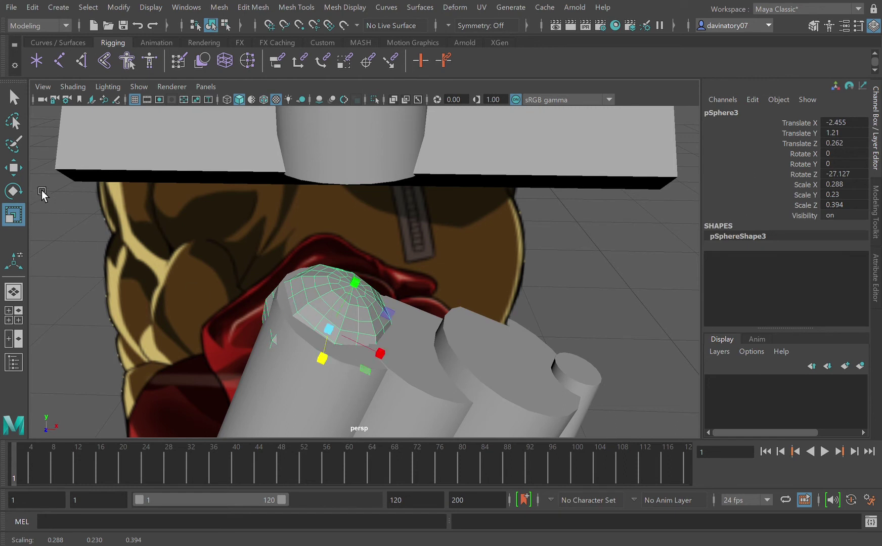
{"action": "left_click", "coordinate": [22, 175]}
{"action": "left_click_drag", "start_coordinate": [387, 338], "coordinate": [284, 344]}
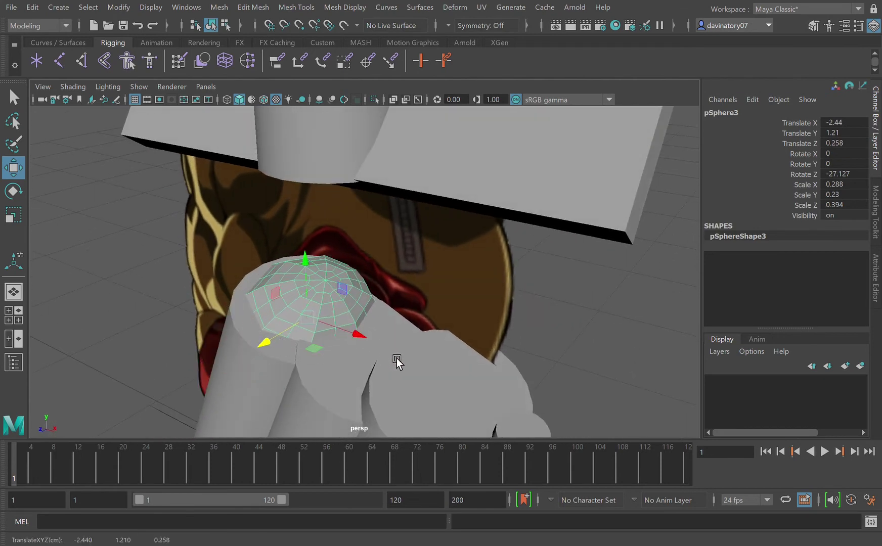
{"action": "left_click_drag", "start_coordinate": [396, 359], "coordinate": [424, 377], "text": "alt"}
Duplicate the knuckle sphere twice, placing pSphere4 and pSphere5 on the second and third fingers
{"action": "key", "text": "ctrl+d"}
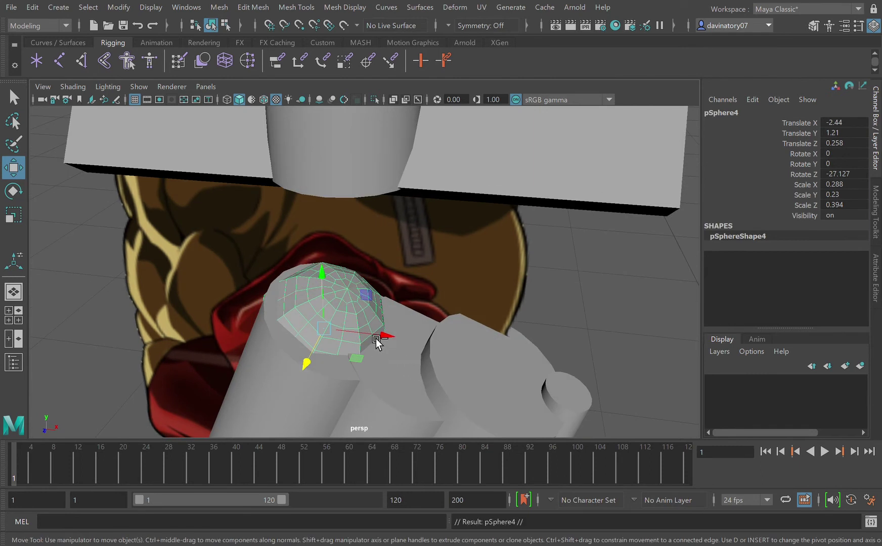
{"action": "left_click_drag", "start_coordinate": [393, 342], "coordinate": [473, 384]}
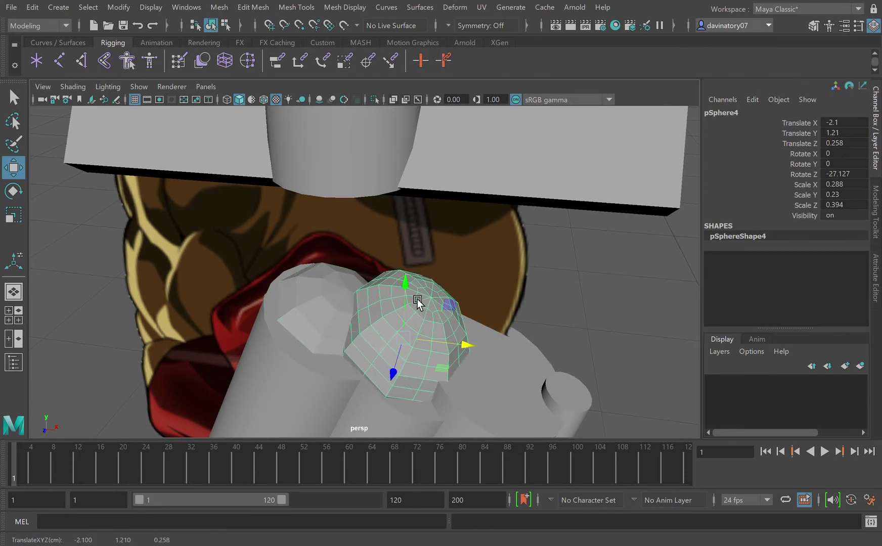
{"action": "left_click_drag", "start_coordinate": [417, 300], "coordinate": [419, 328]}
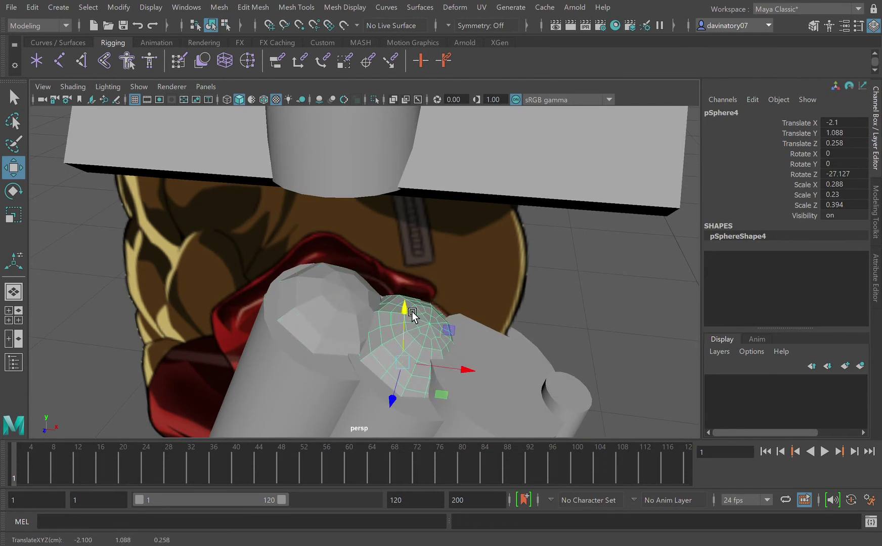
{"action": "key", "text": "ctrl+d"}
{"action": "left_click_drag", "start_coordinate": [466, 370], "coordinate": [564, 415]}
{"action": "left_click_drag", "start_coordinate": [521, 333], "coordinate": [506, 338]}
{"action": "mouse_move", "coordinate": [554, 402]}
{"action": "left_mouse_down"}
{"action": "mouse_move", "coordinate": [538, 407]}
{"action": "mouse_move", "coordinate": [538, 392]}
{"action": "mouse_move", "coordinate": [542, 400]}
{"action": "left_mouse_up"}
{"action": "left_click", "coordinate": [550, 367]}
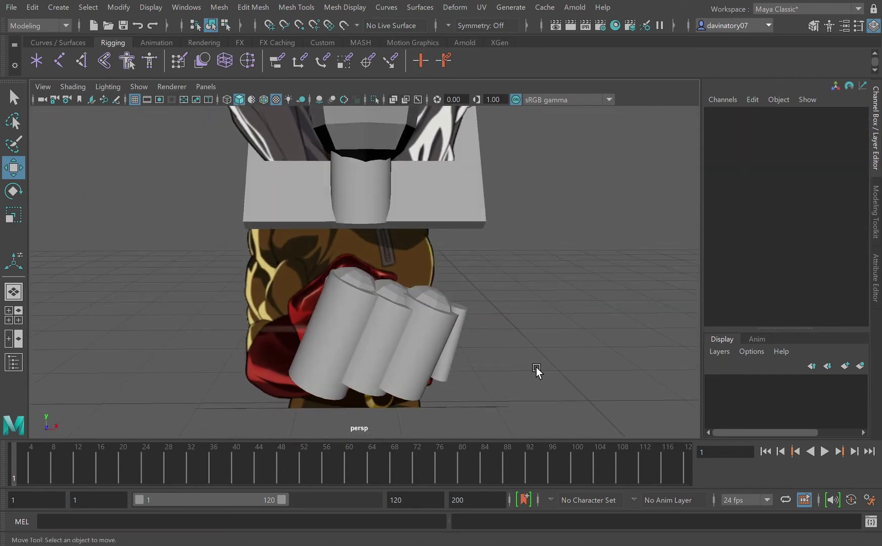
With X-ray on, duplicate the first finger cylinder, move the copy left of the fist, and shrink and lengthen it
{"action": "left_click", "coordinate": [394, 100]}
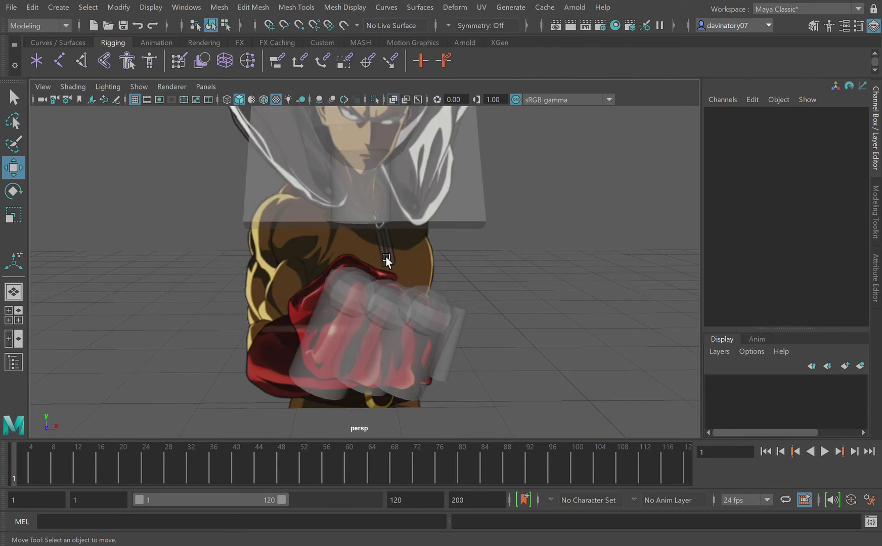
{"action": "left_click", "coordinate": [344, 344]}
{"action": "key", "text": "ctrl+d"}
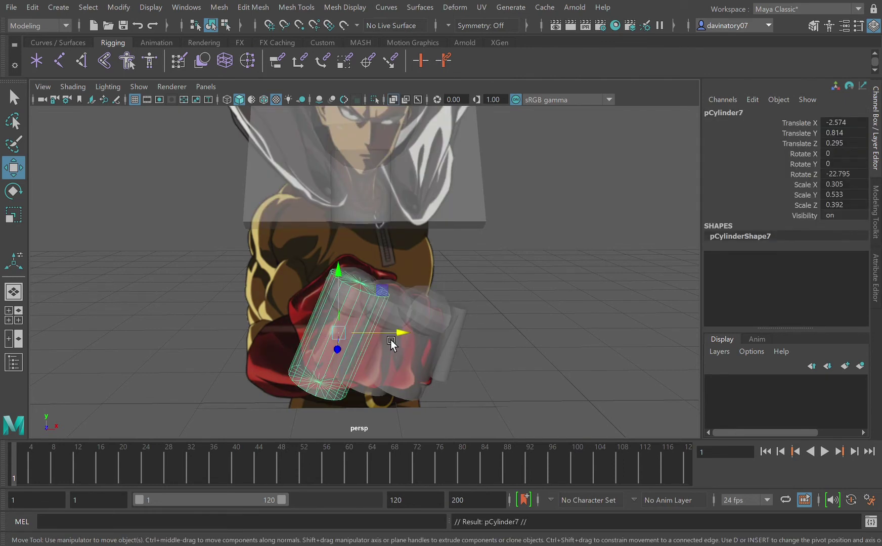
{"action": "left_click_drag", "start_coordinate": [392, 339], "coordinate": [271, 315]}
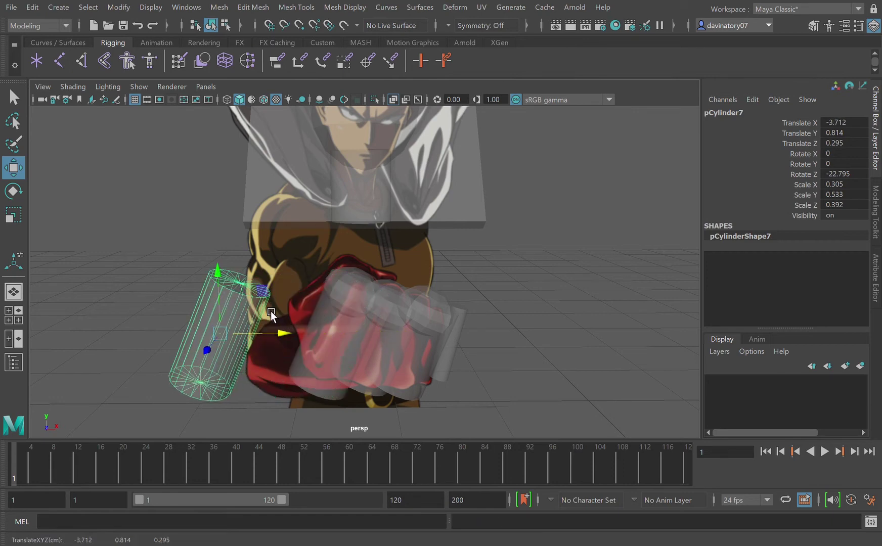
{"action": "left_click", "coordinate": [18, 220]}
{"action": "left_click_drag", "start_coordinate": [229, 335], "coordinate": [163, 334]}
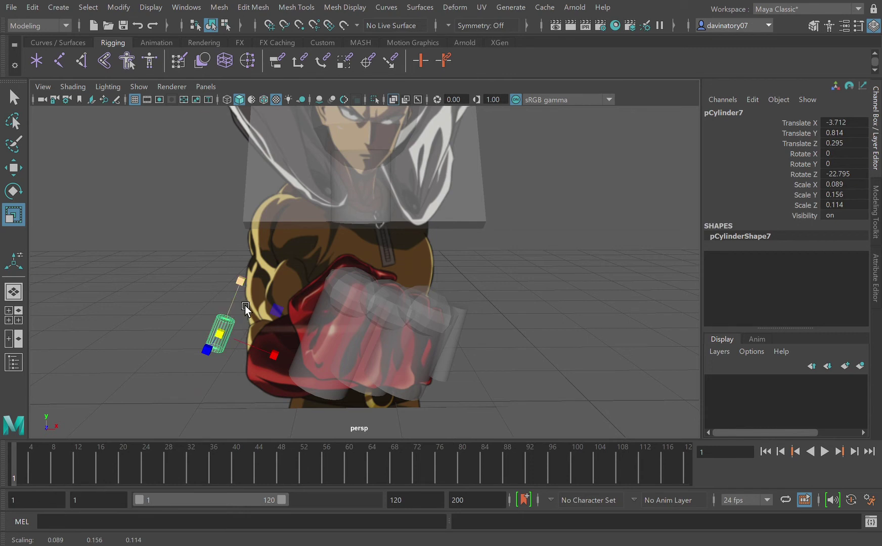
{"action": "left_click_drag", "start_coordinate": [241, 282], "coordinate": [251, 260]}
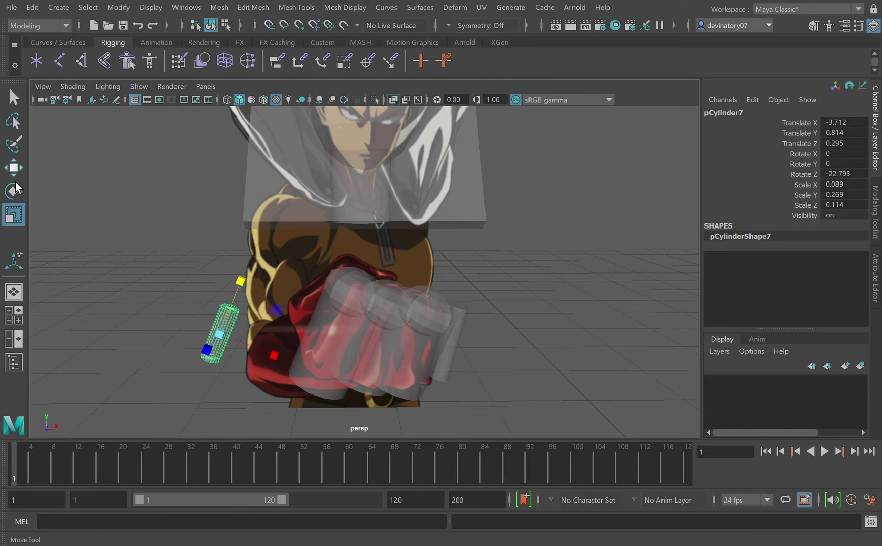
Move the small cylinder right and up toward the fist and tilt it to -42.049 on Z
{"action": "key", "text": "w"}
{"action": "left_click_drag", "start_coordinate": [295, 338], "coordinate": [366, 326]}
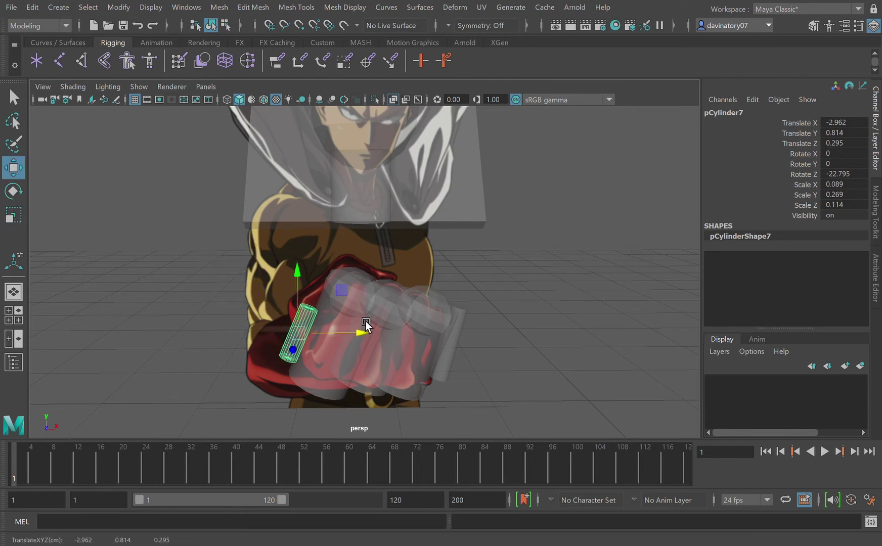
{"action": "left_click_drag", "start_coordinate": [308, 280], "coordinate": [310, 246]}
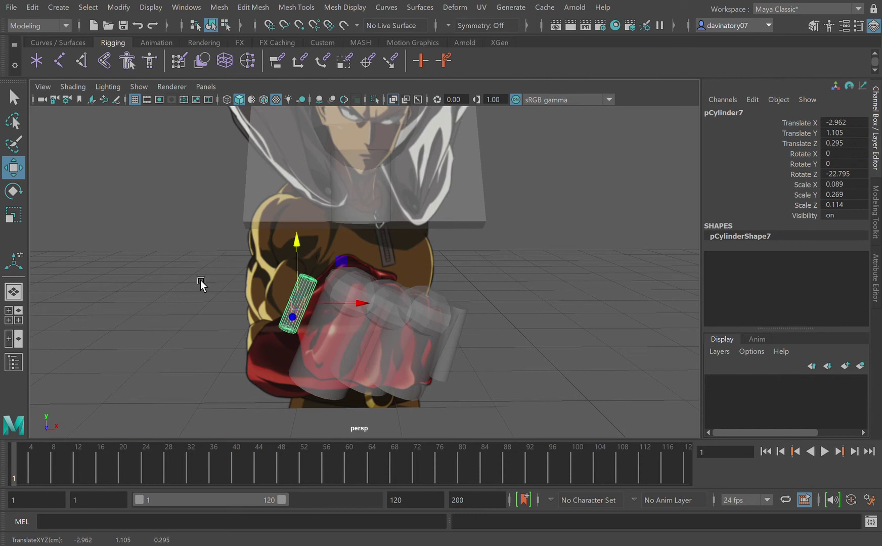
{"action": "left_click", "coordinate": [20, 192]}
{"action": "left_click_drag", "start_coordinate": [336, 254], "coordinate": [352, 281]}
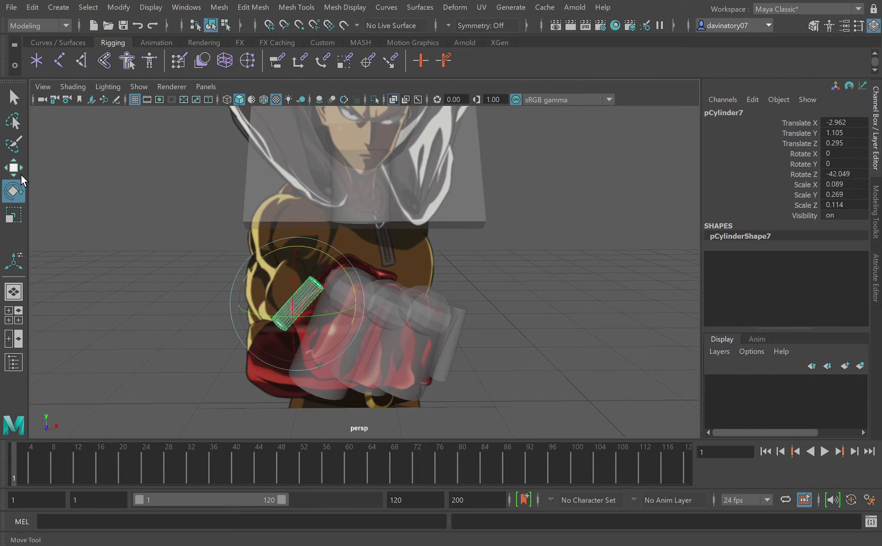
Lengthen the thumb cylinder pCylinder7 to Scale Y 0.486 and nudge it up and right beside the fist
{"action": "left_click", "coordinate": [14, 168]}
{"action": "left_click", "coordinate": [14, 216]}
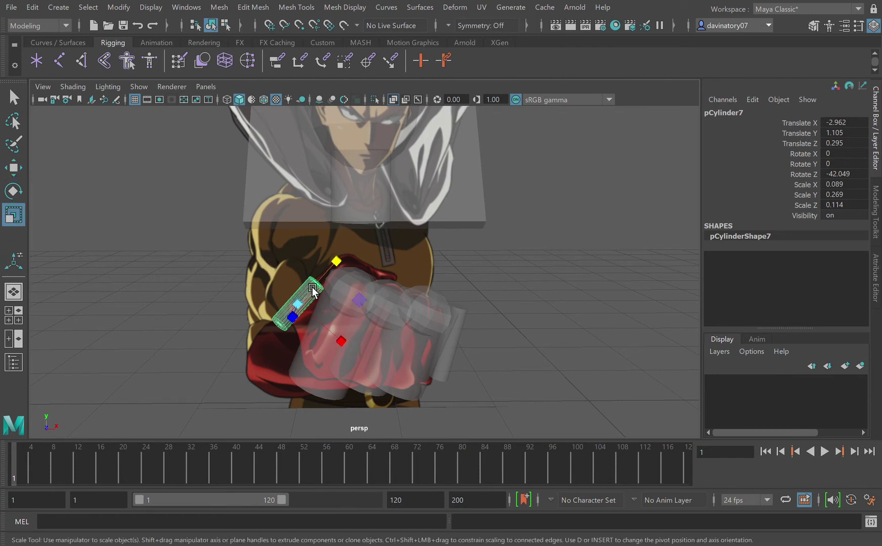
{"action": "left_click_drag", "start_coordinate": [348, 261], "coordinate": [386, 233]}
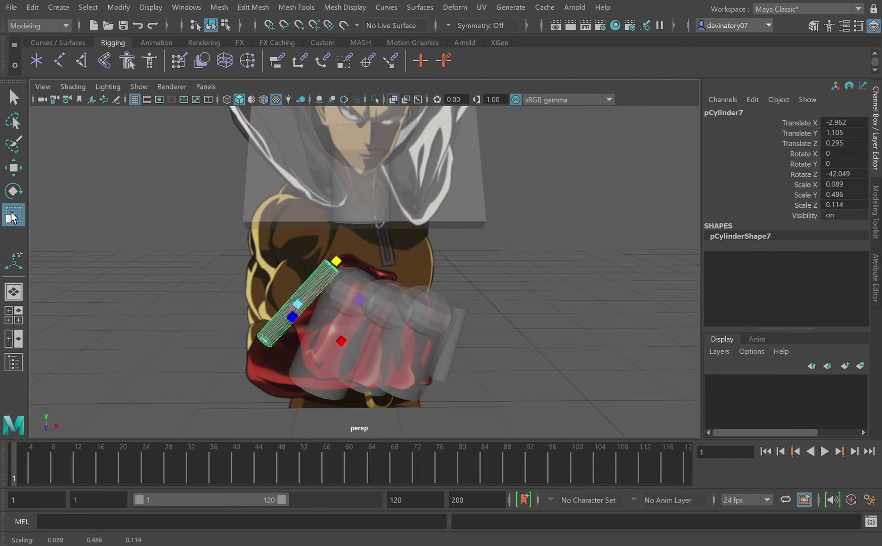
{"action": "left_click", "coordinate": [19, 171]}
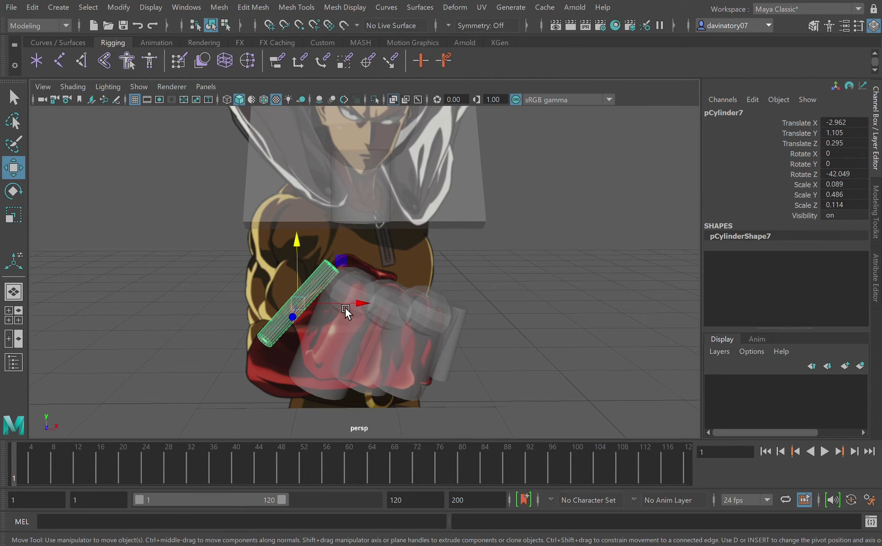
{"action": "left_click_drag", "start_coordinate": [346, 309], "coordinate": [352, 305]}
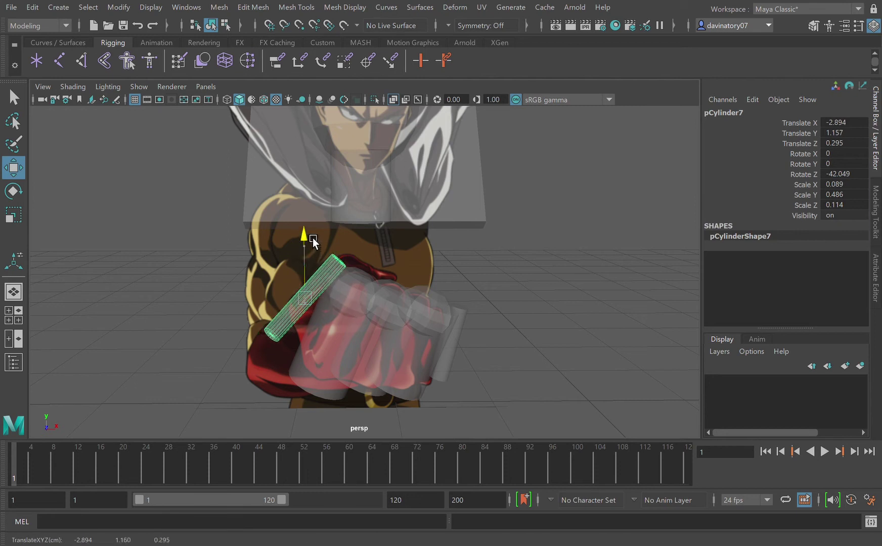
{"action": "left_click_drag", "start_coordinate": [314, 238], "coordinate": [314, 229]}
{"action": "left_click_drag", "start_coordinate": [355, 299], "coordinate": [368, 294]}
{"action": "left_click_drag", "start_coordinate": [324, 263], "coordinate": [330, 249]}
Duplicate the thumb as pCylinder8, turn it crosswise at -101.185 on Z, shrink it, and raise it above the knuckles
{"action": "key", "text": "ctrl+d"}
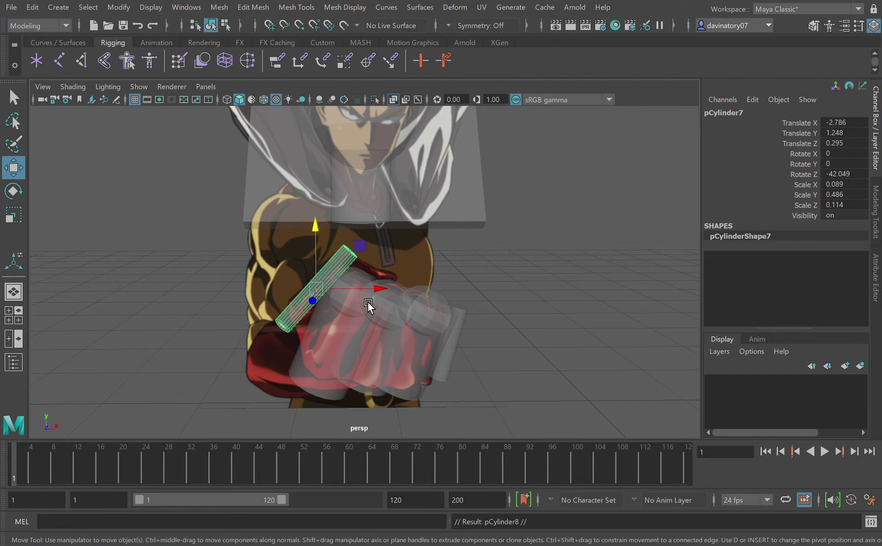
{"action": "left_click_drag", "start_coordinate": [378, 292], "coordinate": [440, 296]}
{"action": "left_click", "coordinate": [13, 191]}
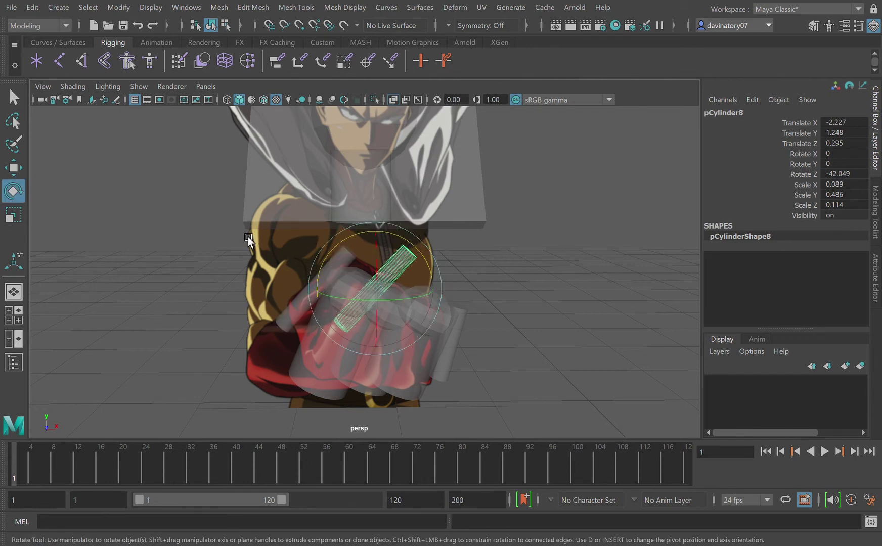
{"action": "left_click_drag", "start_coordinate": [375, 233], "coordinate": [361, 247]}
{"action": "left_click", "coordinate": [14, 215]}
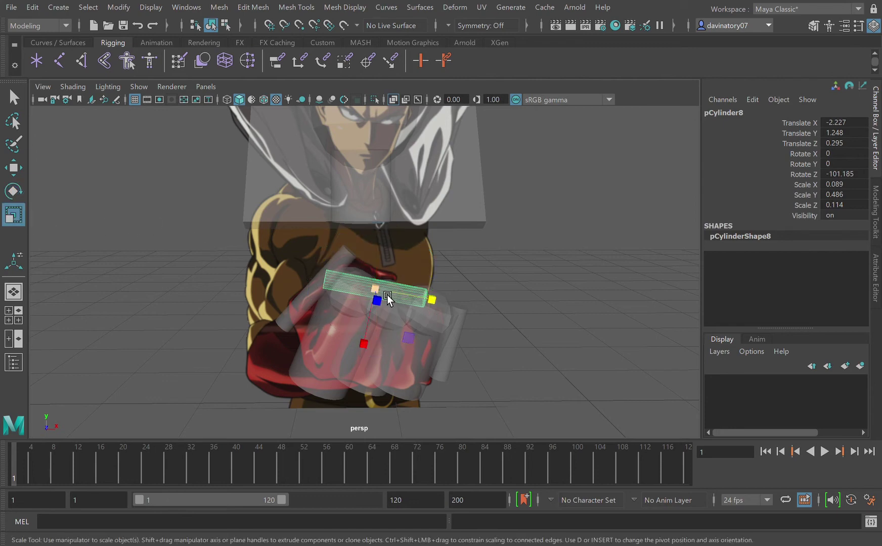
{"action": "left_click_drag", "start_coordinate": [387, 296], "coordinate": [177, 194]}
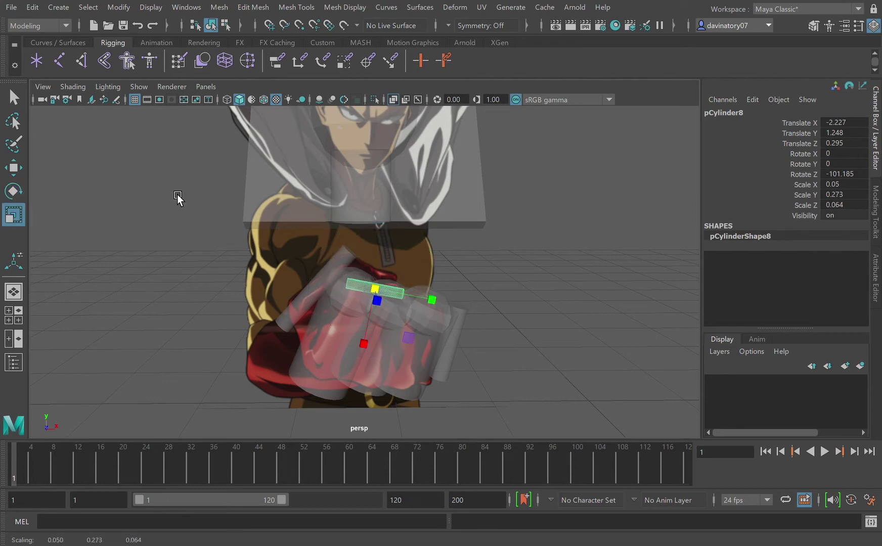
{"action": "left_click_drag", "start_coordinate": [568, 347], "coordinate": [545, 351], "text": "alt"}
{"action": "left_click", "coordinate": [15, 170]}
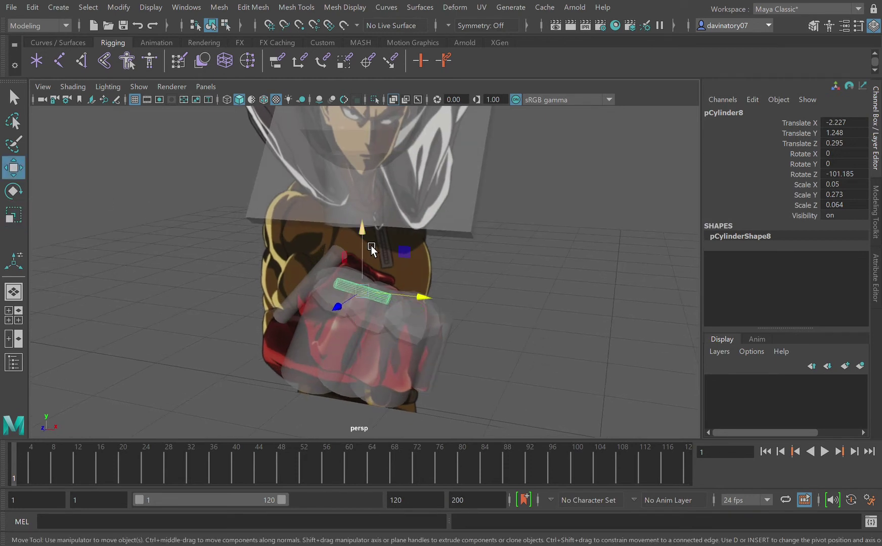
{"action": "left_click_drag", "start_coordinate": [371, 246], "coordinate": [378, 220]}
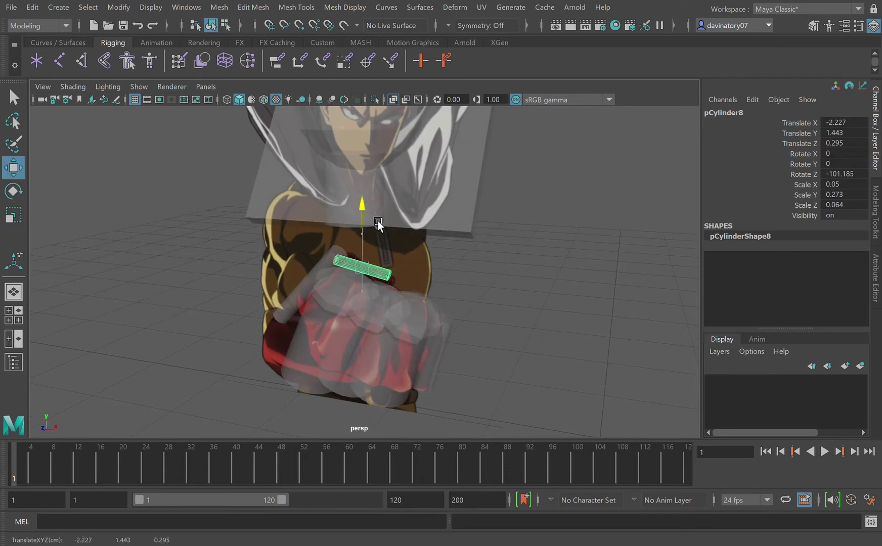
With X-ray off, reselect pCylinder8 and lower it slightly onto the fist
{"action": "left_click", "coordinate": [393, 99]}
{"action": "left_click", "coordinate": [541, 301]}
{"action": "left_click_drag", "start_coordinate": [542, 301], "coordinate": [478, 291], "text": "alt"}
{"action": "left_click", "coordinate": [407, 270]}
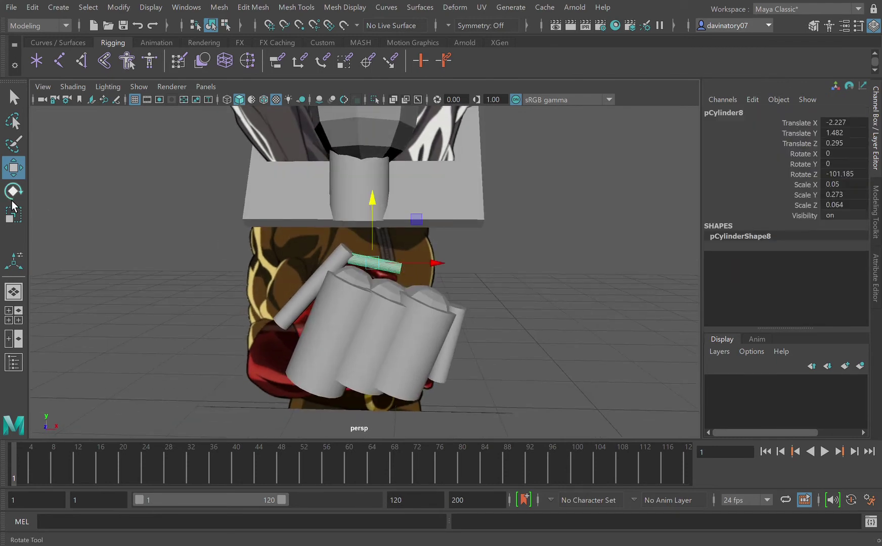
{"action": "left_click_drag", "start_coordinate": [381, 225], "coordinate": [381, 229]}
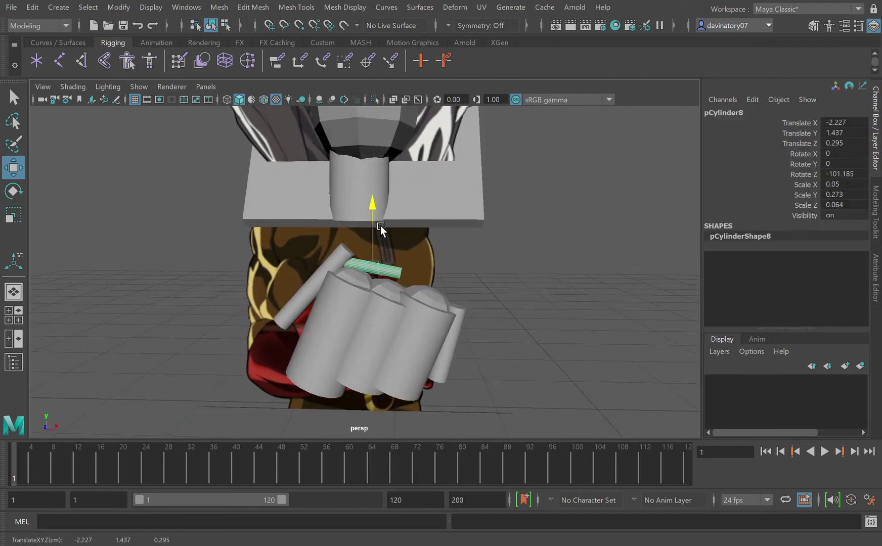
Enlarge pCylinder7 slightly and, with X-ray on, move it down-left to X -2.848, Y 1.157
{"action": "left_click", "coordinate": [23, 218]}
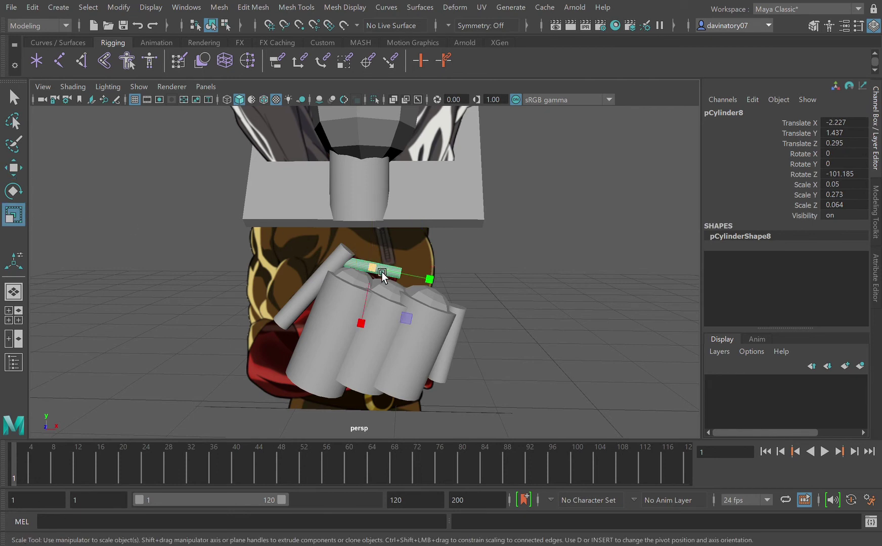
{"action": "left_click", "coordinate": [319, 295]}
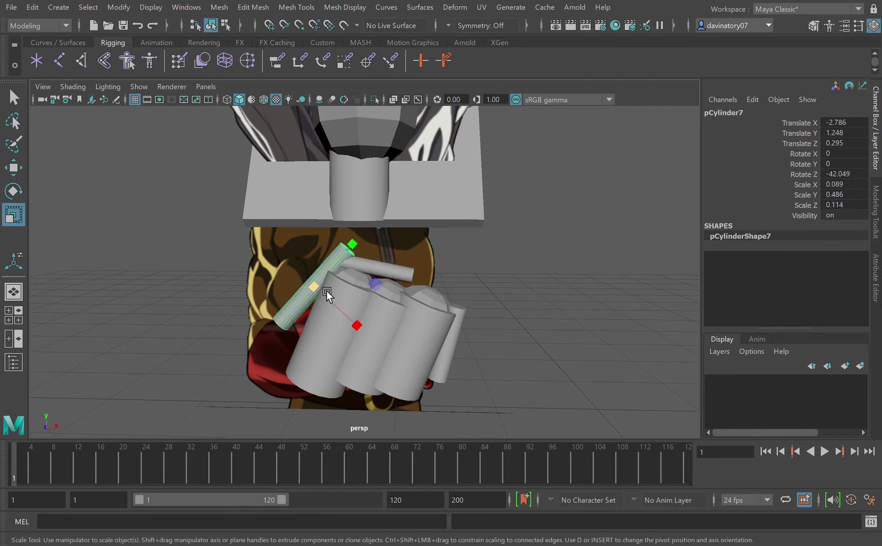
{"action": "mouse_move", "coordinate": [328, 293]}
{"action": "left_mouse_down"}
{"action": "mouse_move", "coordinate": [334, 298]}
{"action": "mouse_move", "coordinate": [329, 289]}
{"action": "left_mouse_up"}
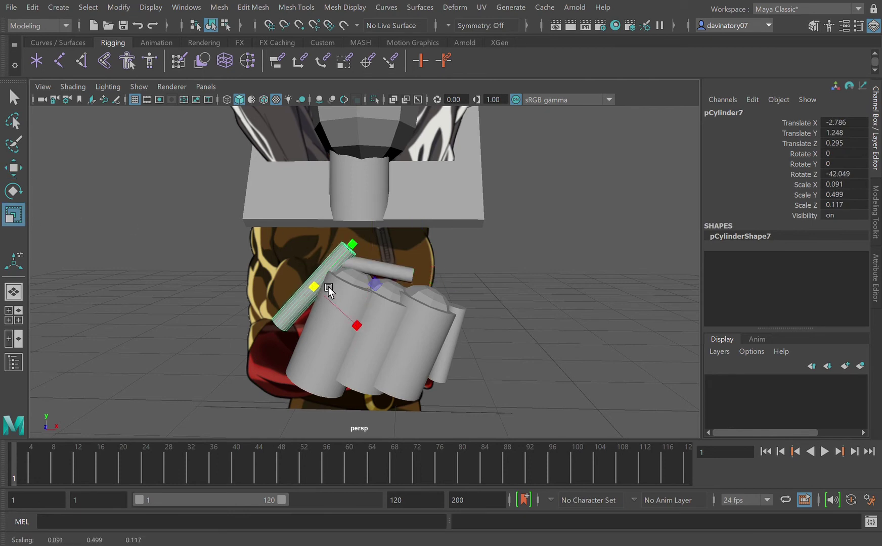
{"action": "left_click", "coordinate": [393, 99]}
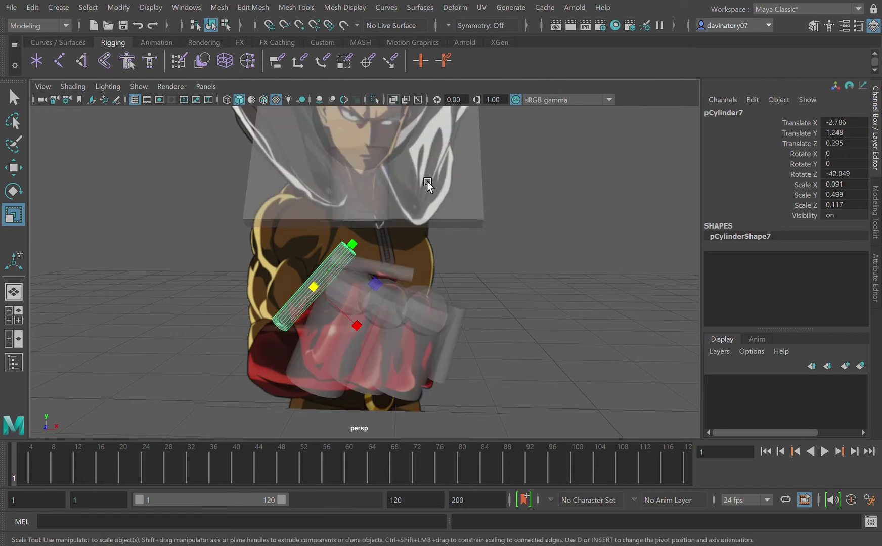
{"action": "left_click", "coordinate": [23, 170]}
{"action": "middle_click_drag", "start_coordinate": [326, 235], "coordinate": [327, 244]}
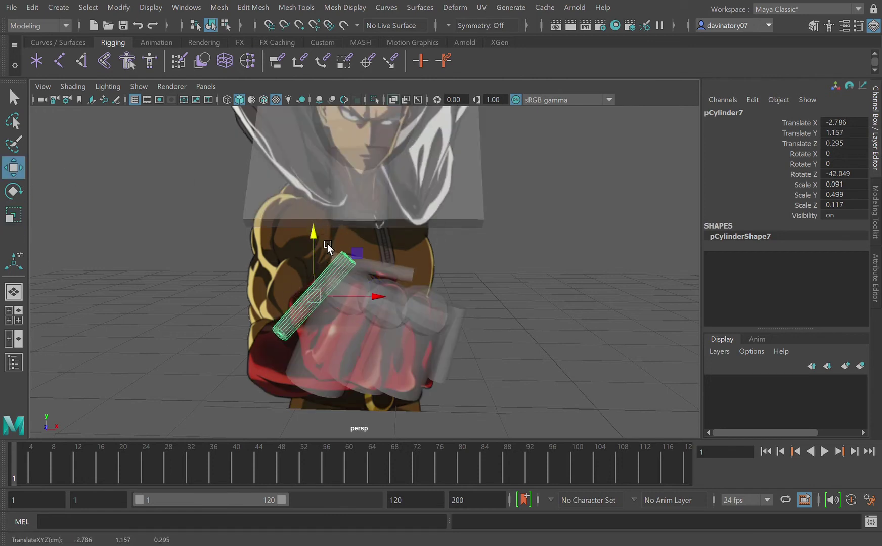
{"action": "left_click_drag", "start_coordinate": [391, 299], "coordinate": [369, 334]}
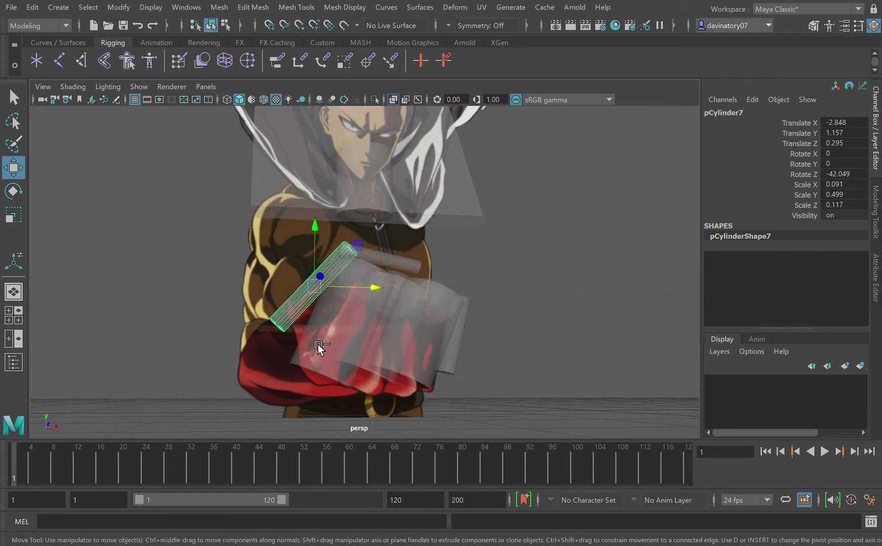
Duplicate the slanted finger cylinder as pCylinder9, lower it, tilt it 26.4° on Z and scale it to 0.102 × 0.313 × 0.074
{"action": "key", "text": "ctrl+d"}
{"action": "left_click_drag", "start_coordinate": [327, 255], "coordinate": [269, 372]}
{"action": "key", "text": "e"}
{"action": "key", "text": "w"}
{"action": "left_click", "coordinate": [19, 195]}
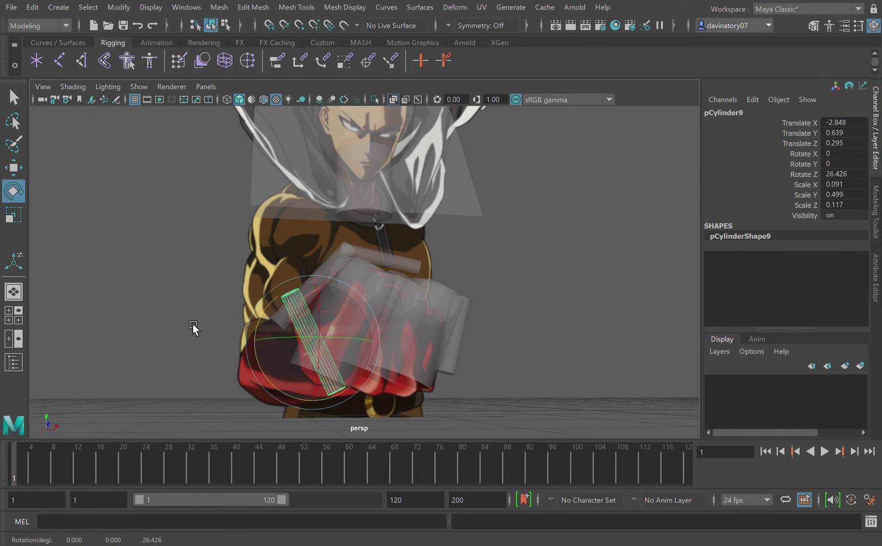
{"action": "left_click", "coordinate": [14, 216]}
{"action": "left_click_drag", "start_coordinate": [325, 348], "coordinate": [410, 301]}
Reselect the thin thumb cylinder and toggle X-Ray shading off and back on
{"action": "key", "text": "w"}
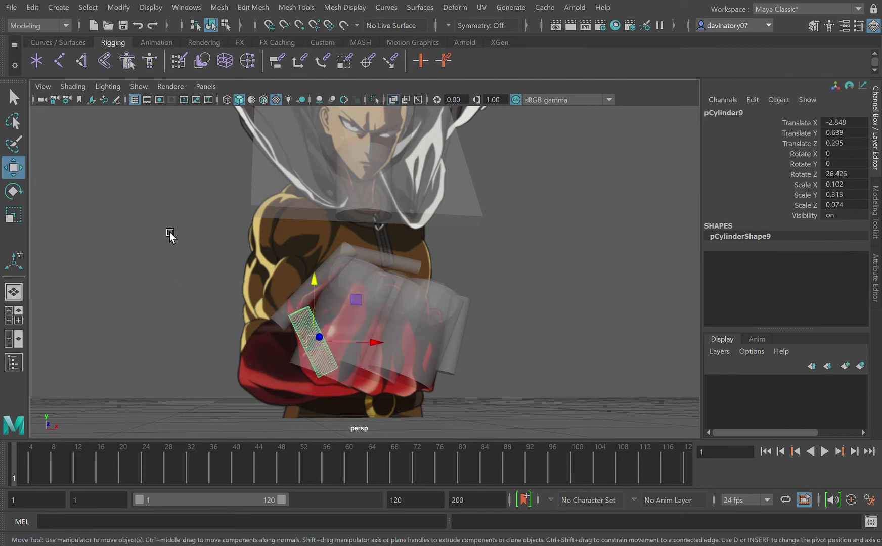
{"action": "left_click", "coordinate": [357, 344]}
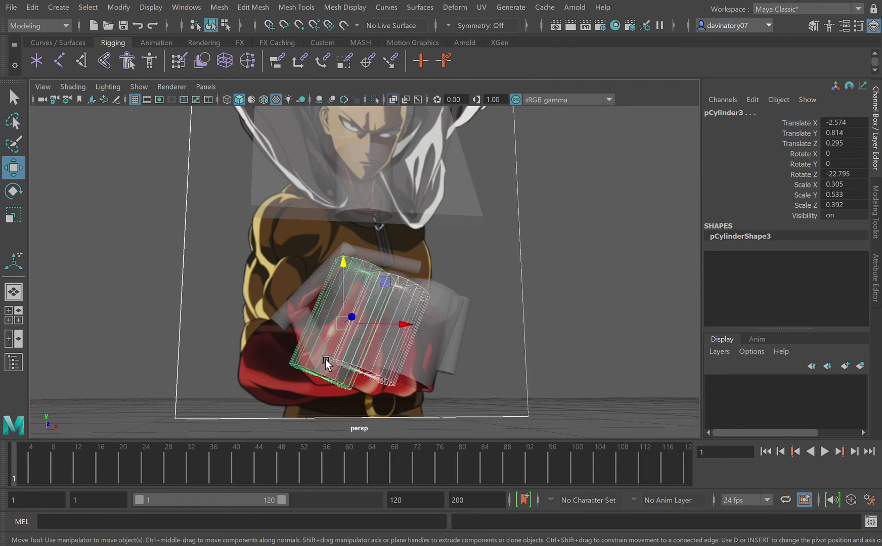
{"action": "left_click", "coordinate": [313, 329]}
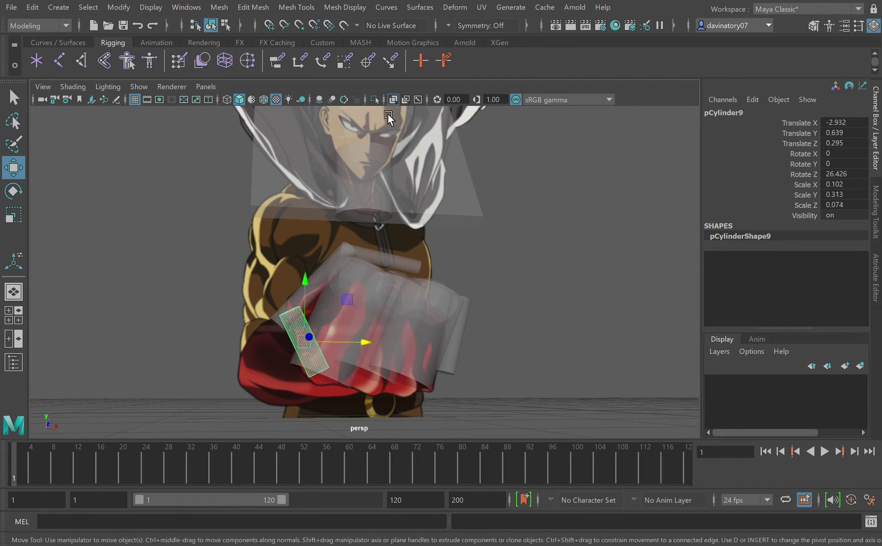
{"action": "key", "text": "alt+x"}
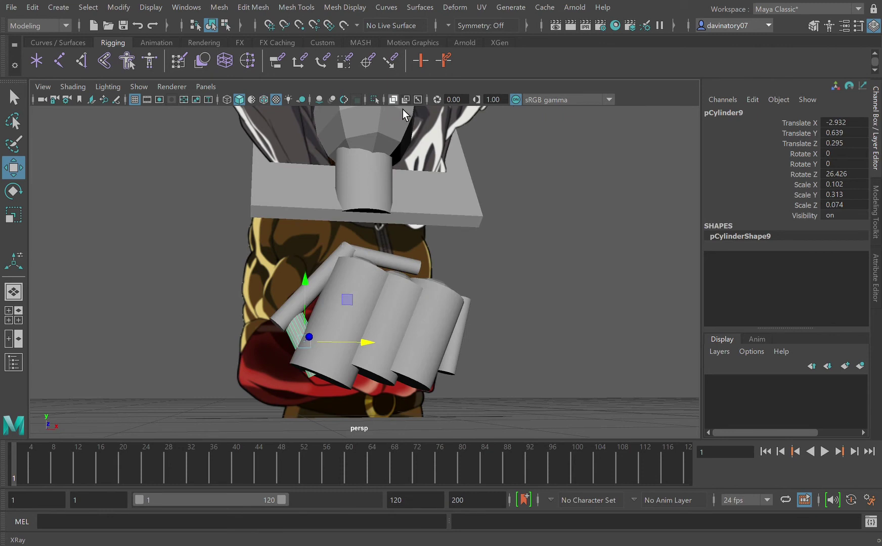
{"action": "left_click", "coordinate": [403, 103]}
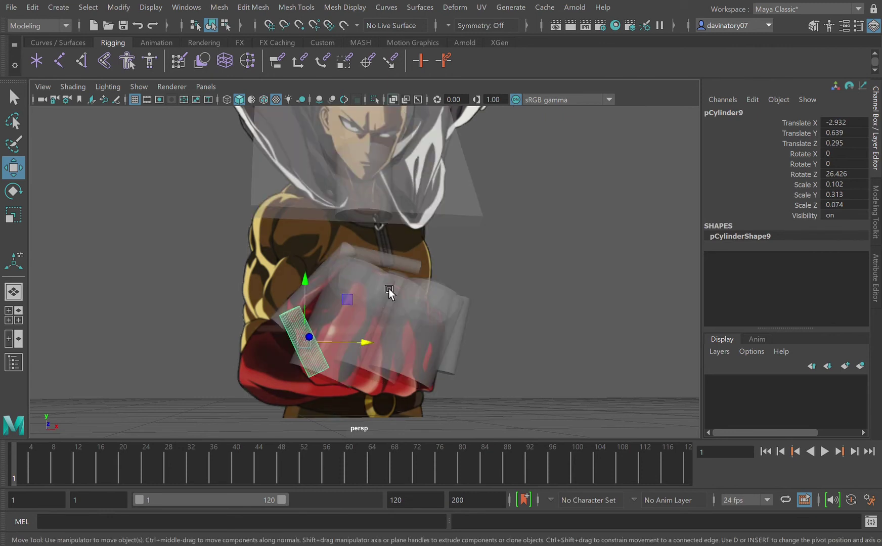
Duplicate the cape cube as pCube2, move it left and forward, and scale it to 0.535 × 0.416 × 0.505
{"action": "scroll", "coordinate": [378, 349], "scroll_direction": "down", "scroll_amount": 5}
{"action": "left_click", "coordinate": [402, 223]}
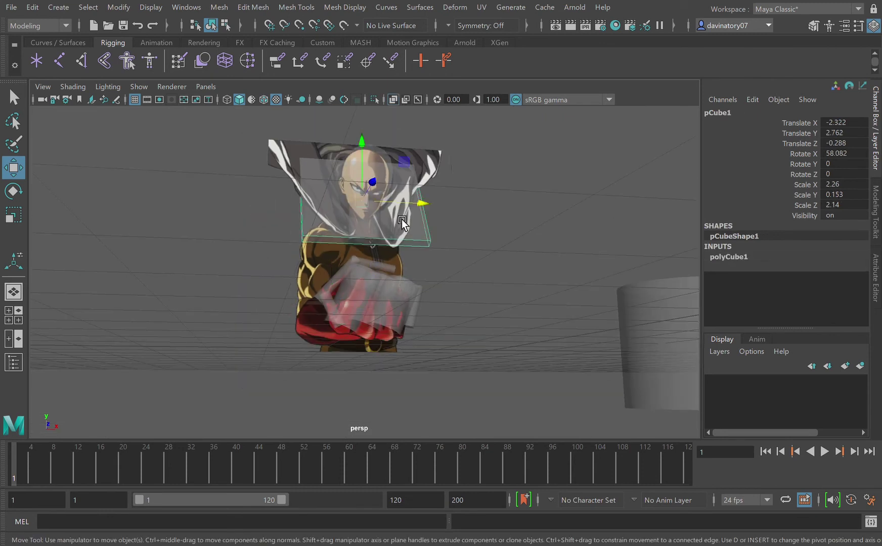
{"action": "key", "text": "ctrl+d"}
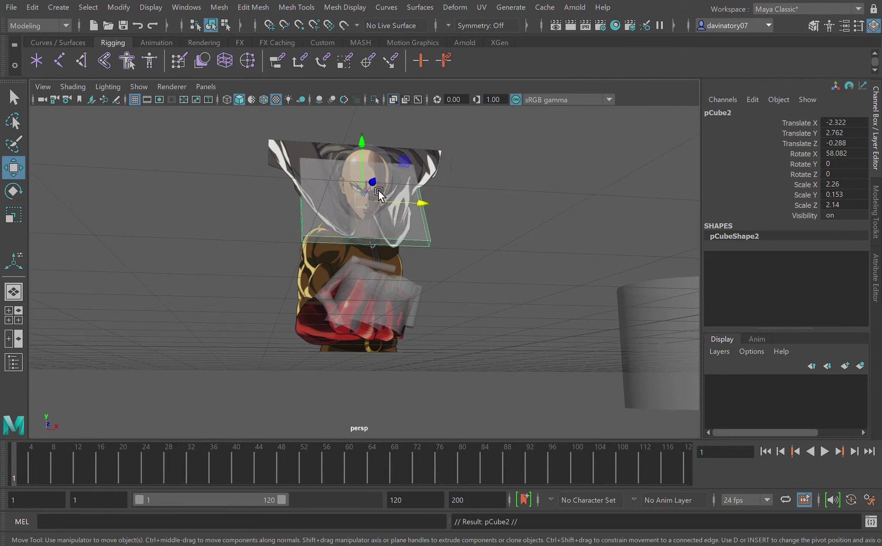
{"action": "left_click_drag", "start_coordinate": [377, 188], "coordinate": [386, 248]}
{"action": "left_click_drag", "start_coordinate": [447, 299], "coordinate": [262, 331]}
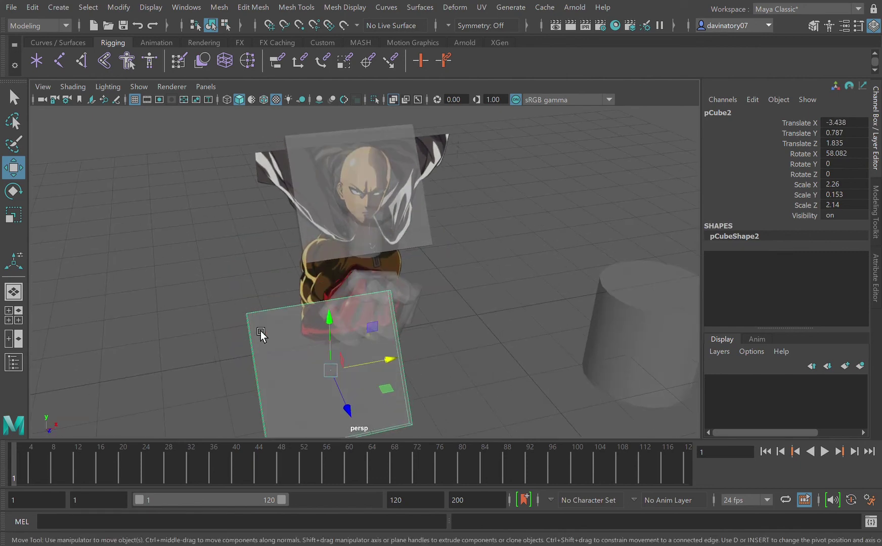
{"action": "left_click", "coordinate": [11, 216]}
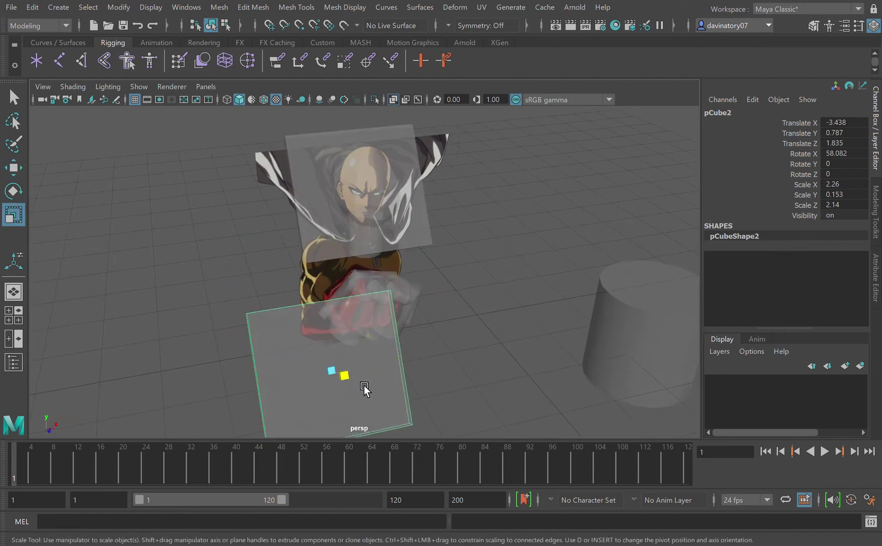
{"action": "left_click_drag", "start_coordinate": [364, 386], "coordinate": [452, 360]}
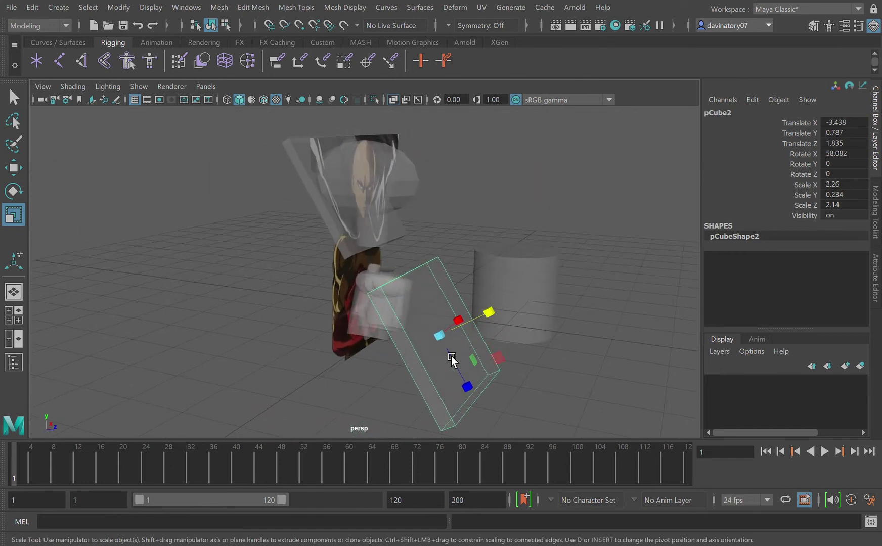
{"action": "left_click_drag", "start_coordinate": [485, 321], "coordinate": [862, 178]}
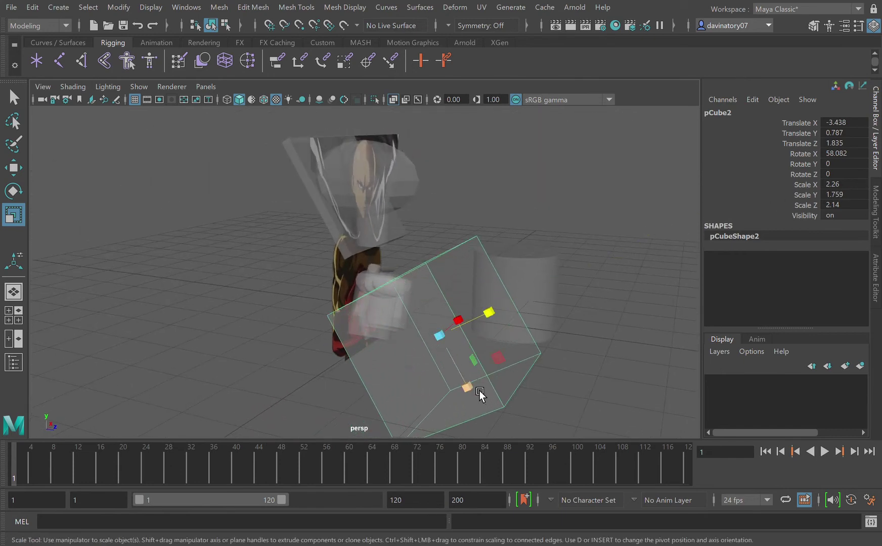
{"action": "left_click_drag", "start_coordinate": [469, 388], "coordinate": [340, 390]}
Rotate pCube2 to about 81° on X and move it back beside the fist at the wrist
{"action": "key", "text": "f"}
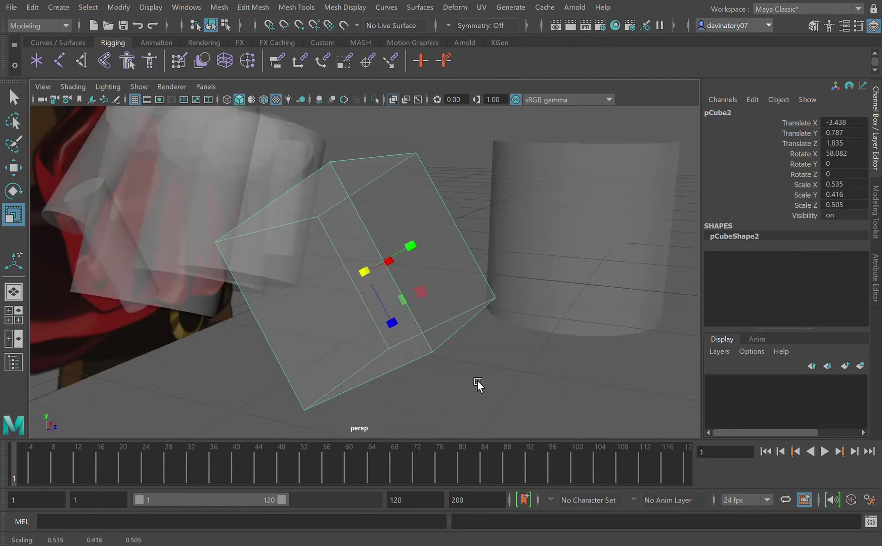
{"action": "left_click_drag", "start_coordinate": [478, 381], "coordinate": [415, 395], "text": "alt"}
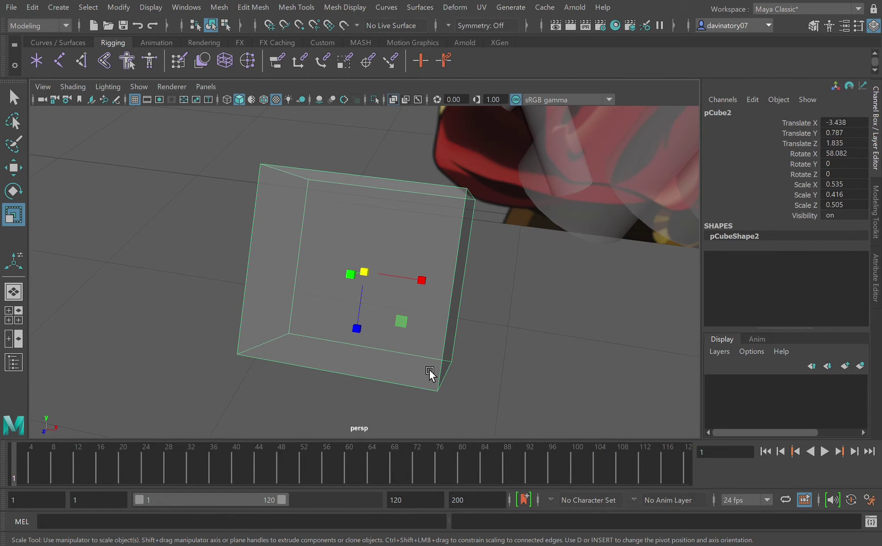
{"action": "key", "text": "e"}
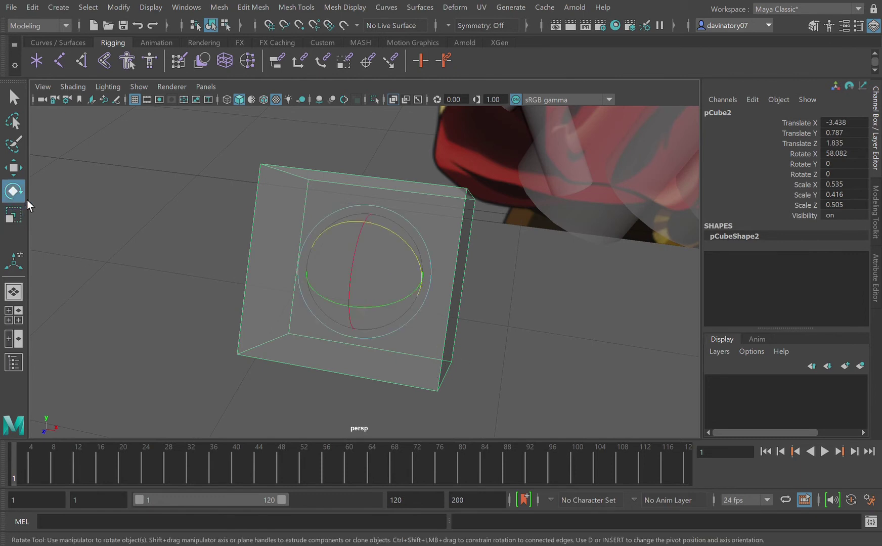
{"action": "left_click_drag", "start_coordinate": [370, 252], "coordinate": [338, 252]}
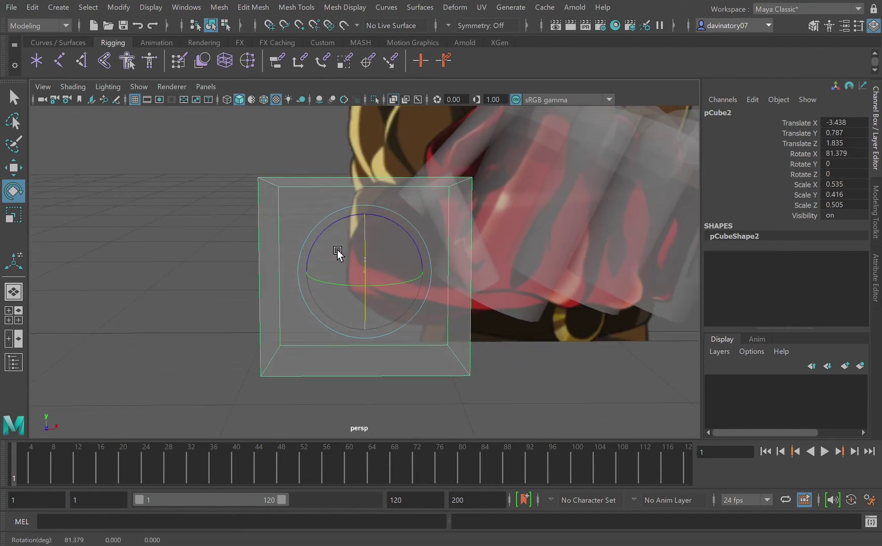
{"action": "key", "text": "w"}
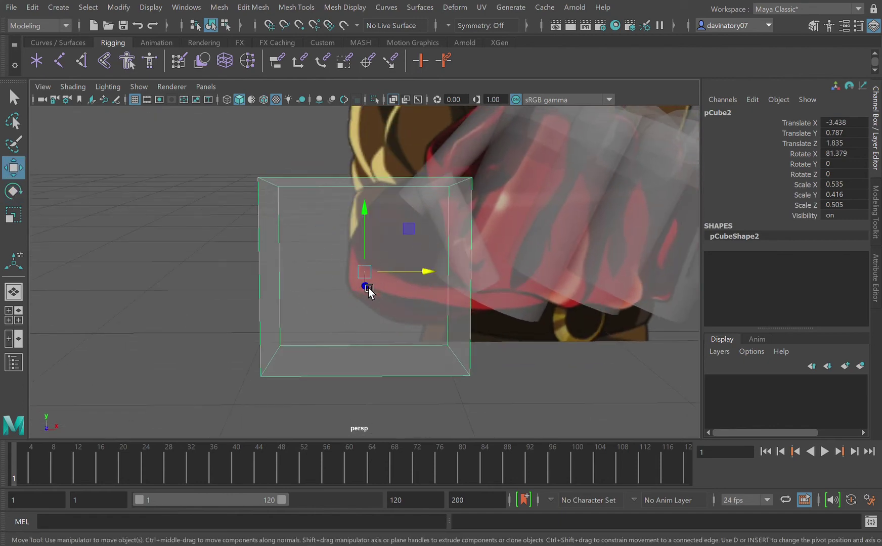
{"action": "left_click_drag", "start_coordinate": [368, 288], "coordinate": [377, 229]}
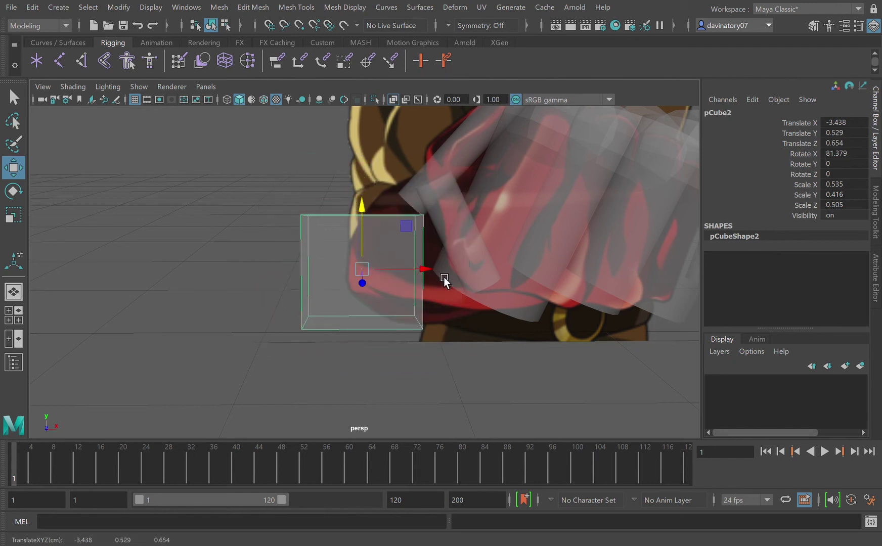
{"action": "left_click_drag", "start_coordinate": [431, 270], "coordinate": [471, 304]}
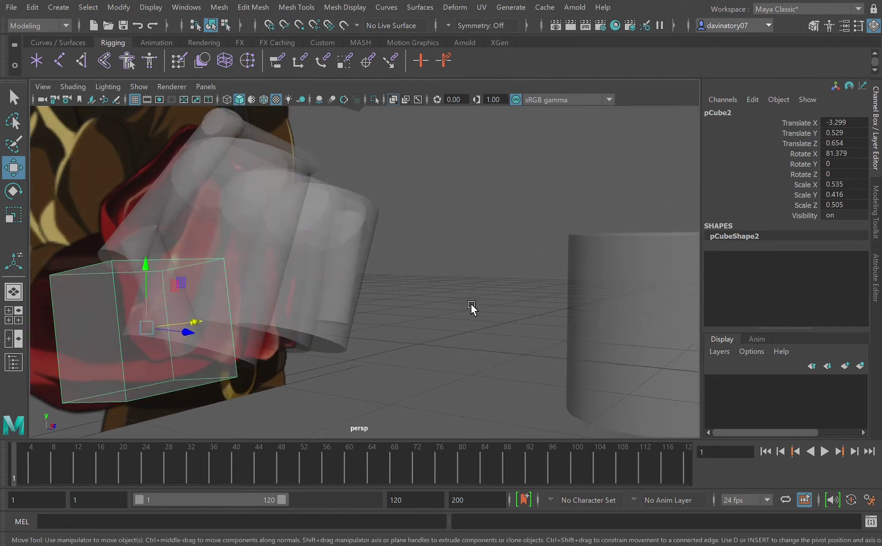
{"action": "left_click_drag", "start_coordinate": [189, 333], "coordinate": [135, 326]}
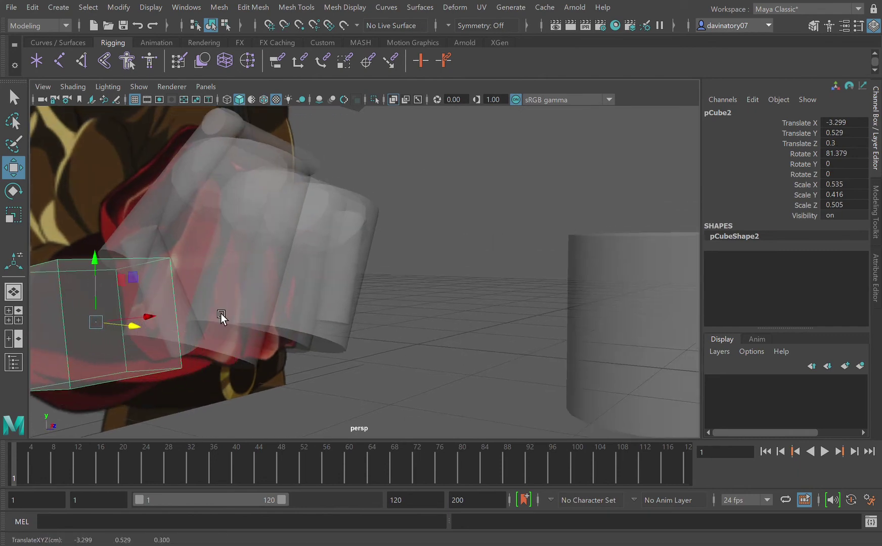
{"action": "left_click_drag", "start_coordinate": [221, 313], "coordinate": [356, 329], "text": "alt"}
{"action": "left_click", "coordinate": [14, 215]}
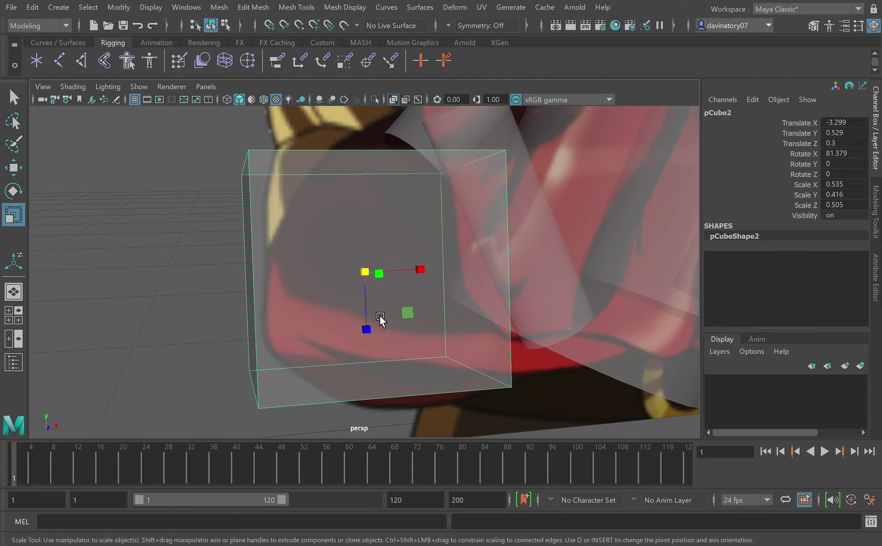
Widen the wrist cube along X and deepen it along Z to 0.613 × 0.416 × 0.713
{"action": "key", "text": "d"}
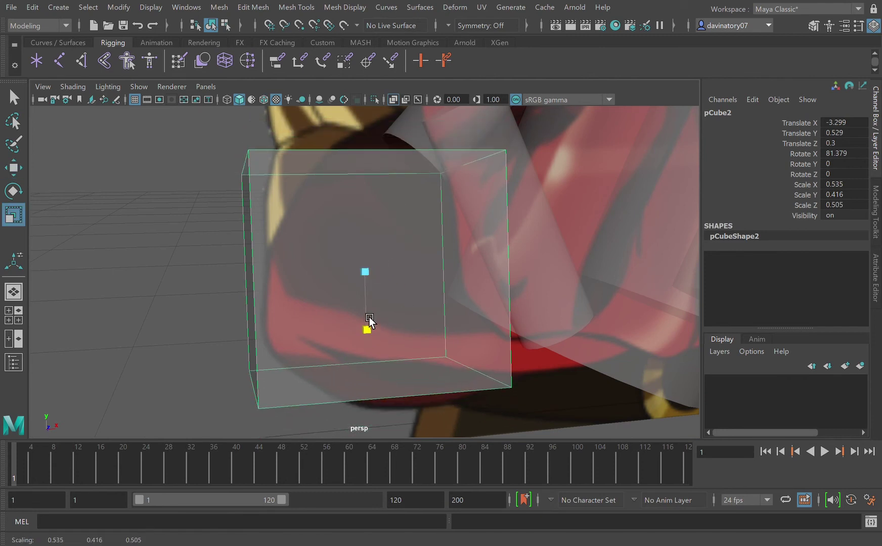
{"action": "mouse_move", "coordinate": [418, 272]}
{"action": "left_mouse_down"}
{"action": "mouse_move", "coordinate": [431, 270]}
{"action": "mouse_move", "coordinate": [420, 271]}
{"action": "left_mouse_up"}
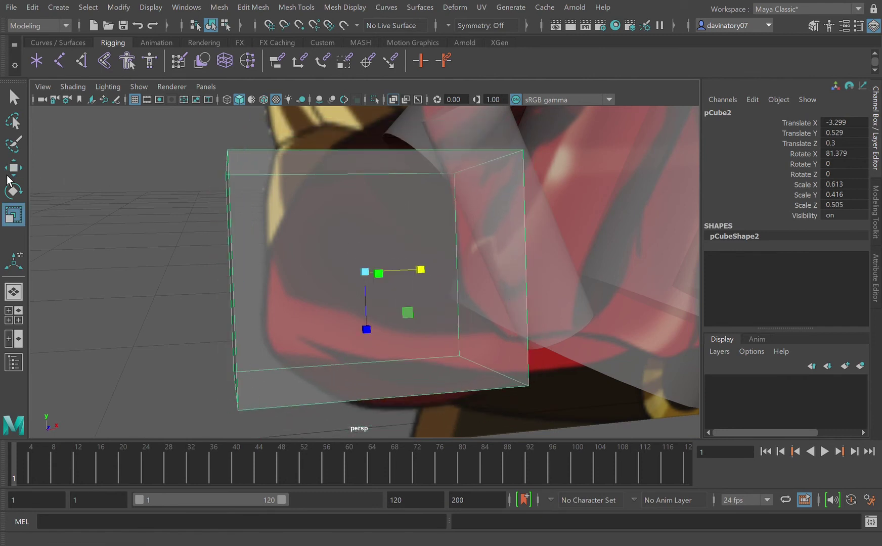
{"action": "left_click", "coordinate": [14, 167]}
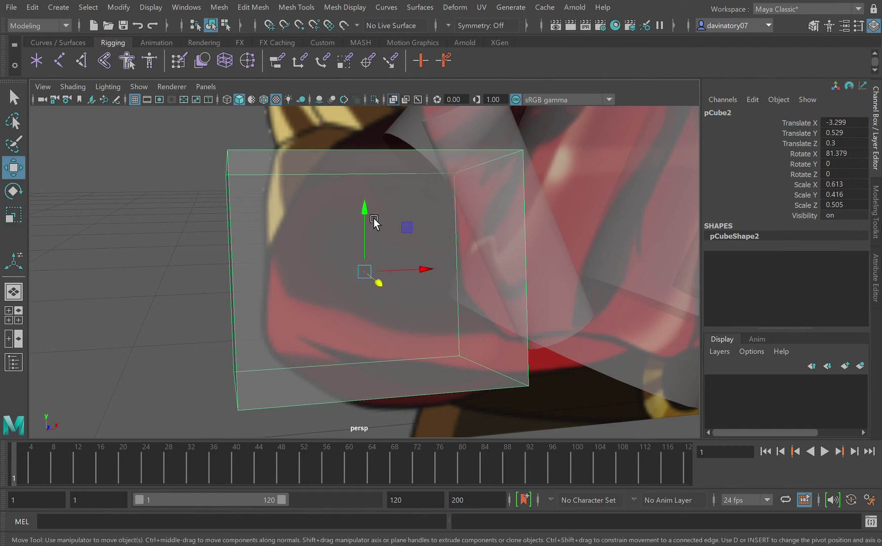
{"action": "mouse_move", "coordinate": [445, 268]}
{"action": "left_mouse_down", "text": "alt"}
{"action": "mouse_move", "coordinate": [439, 262]}
{"action": "mouse_move", "coordinate": [463, 291]}
{"action": "mouse_move", "coordinate": [455, 283]}
{"action": "left_mouse_up", "text": "alt"}
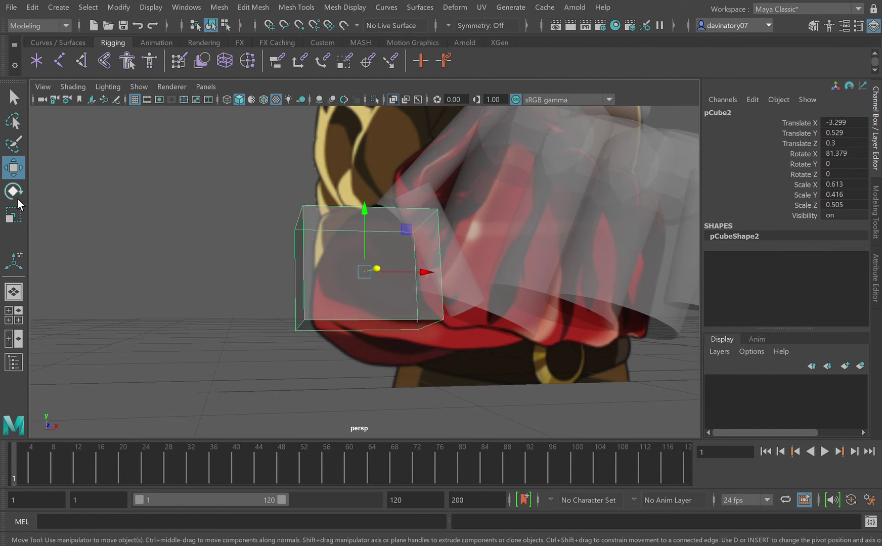
{"action": "left_click", "coordinate": [14, 216]}
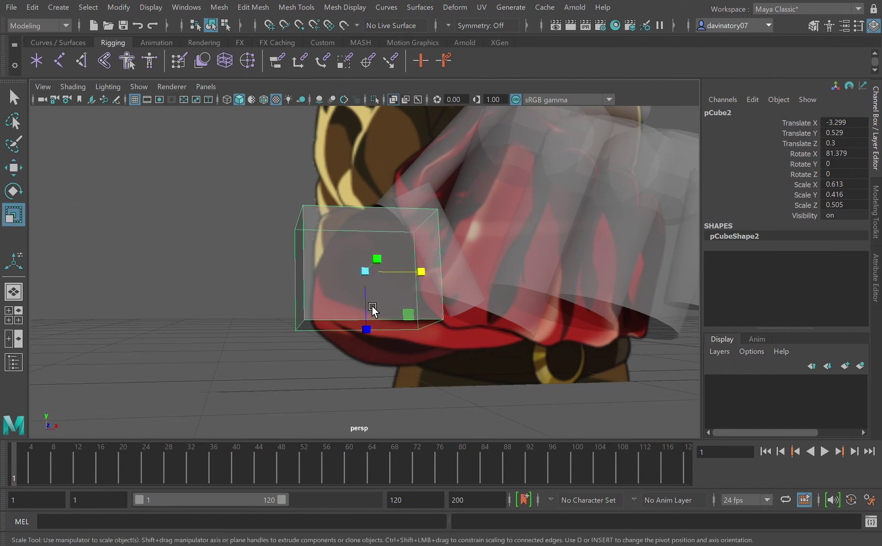
{"action": "left_click_drag", "start_coordinate": [373, 300], "coordinate": [387, 304]}
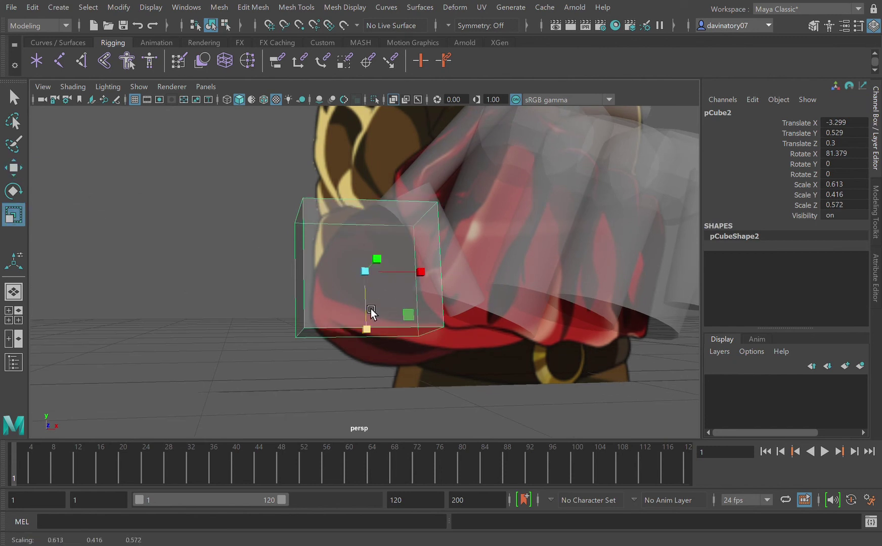
{"action": "left_click_drag", "start_coordinate": [379, 316], "coordinate": [378, 327]}
Tilt the wrist cube about 17° on Z to follow the arm, nudge it along X, and duplicate it
{"action": "left_click", "coordinate": [13, 191]}
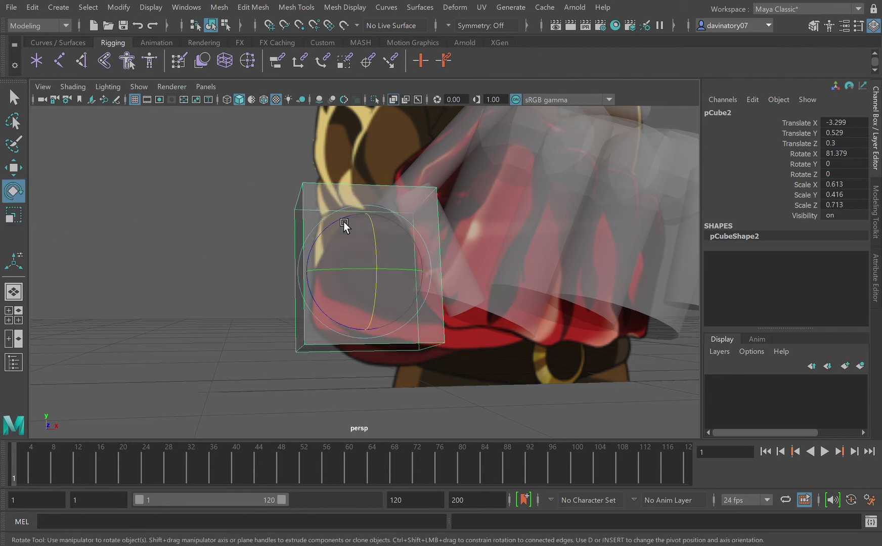
{"action": "left_click", "coordinate": [357, 222], "text": "shift"}
{"action": "left_click", "coordinate": [305, 240]}
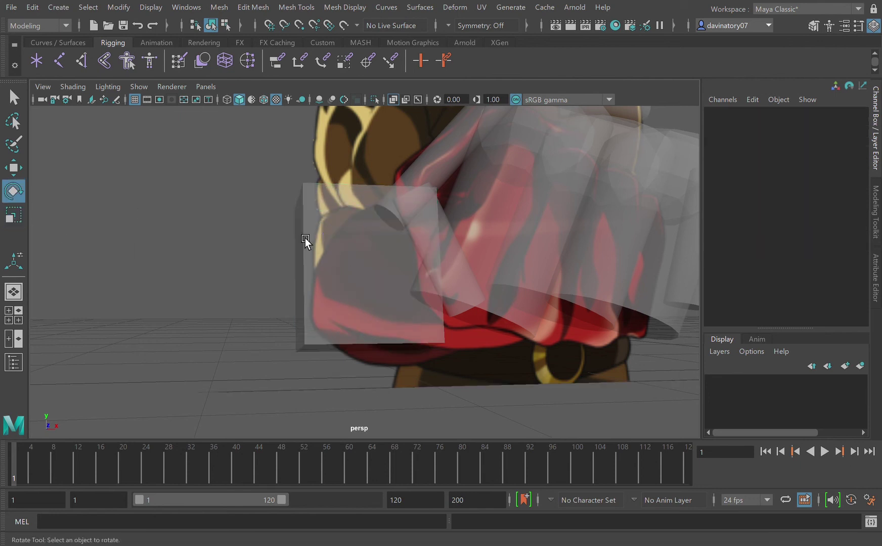
{"action": "left_click", "coordinate": [351, 241]}
{"action": "left_click_drag", "start_coordinate": [342, 229], "coordinate": [375, 227]}
{"action": "key", "text": "w"}
{"action": "left_click_drag", "start_coordinate": [441, 286], "coordinate": [455, 302]}
{"action": "scroll", "coordinate": [455, 298], "scroll_direction": "down", "scroll_amount": 5}
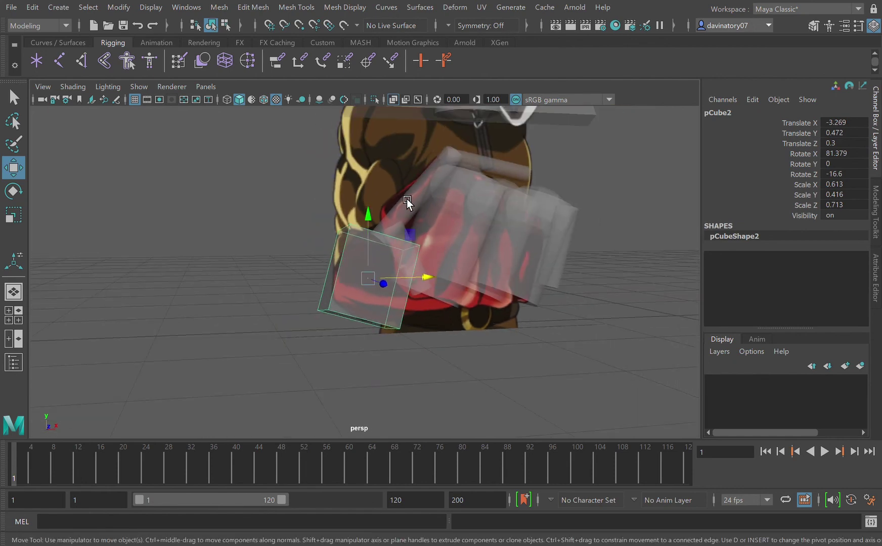
{"action": "left_click_drag", "start_coordinate": [407, 198], "coordinate": [394, 185], "text": "alt"}
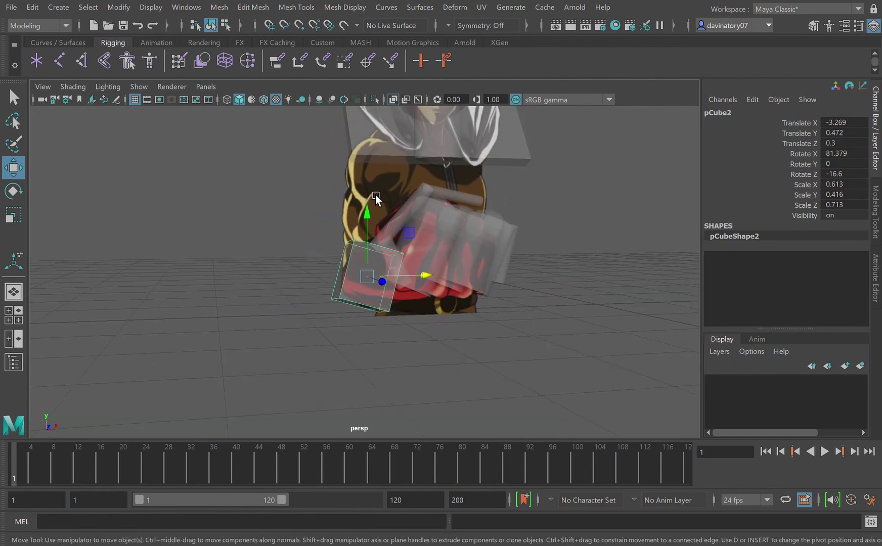
{"action": "left_click_drag", "start_coordinate": [496, 228], "coordinate": [445, 223], "text": "alt"}
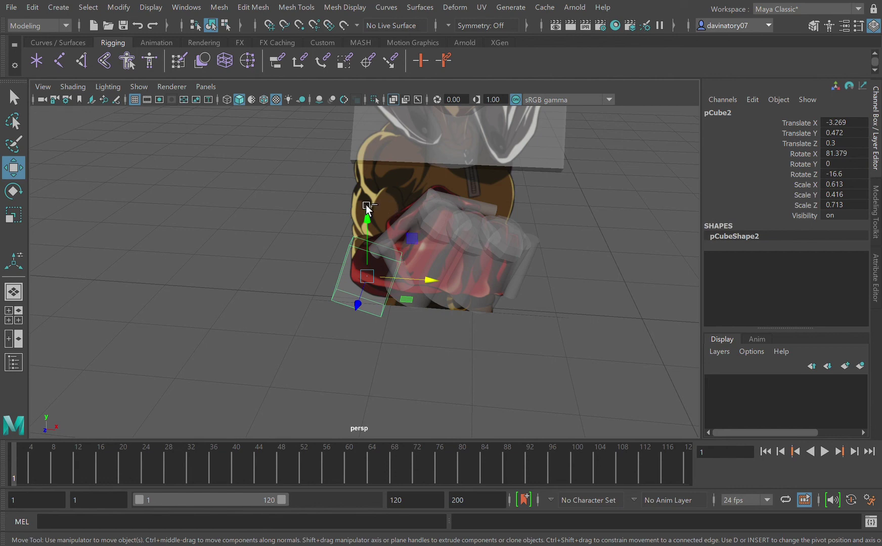
{"action": "key", "text": "ctrl+d"}
Raise pCube3 up the arm, rotate it to about -2.4° on Z, stretch Scale Z to 1.051, and lower it to Y 1.341
{"action": "left_click_drag", "start_coordinate": [379, 229], "coordinate": [394, 151]}
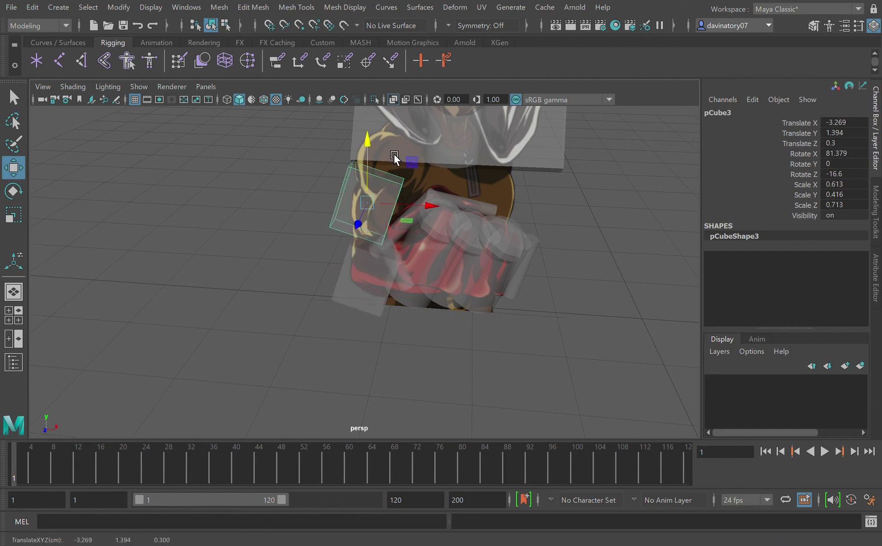
{"action": "key", "text": "f"}
{"action": "key", "text": "e"}
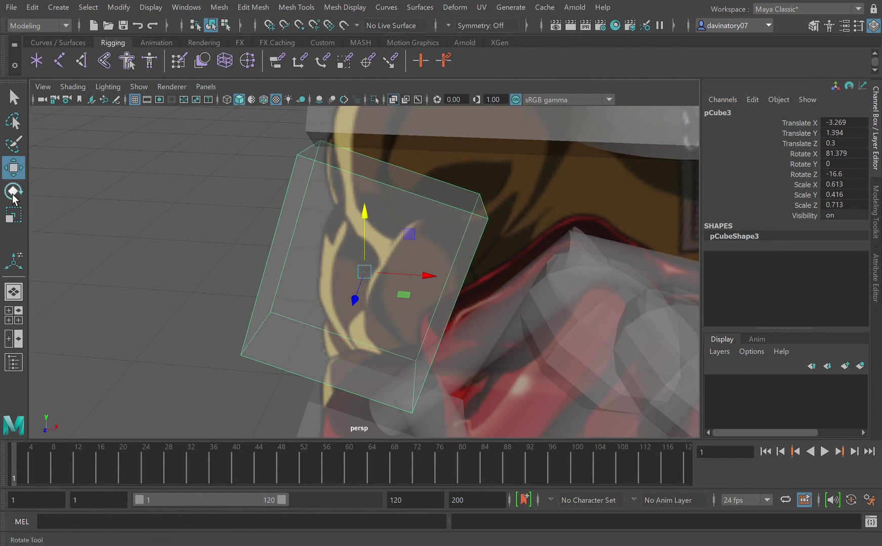
{"action": "left_click_drag", "start_coordinate": [345, 226], "coordinate": [327, 234]}
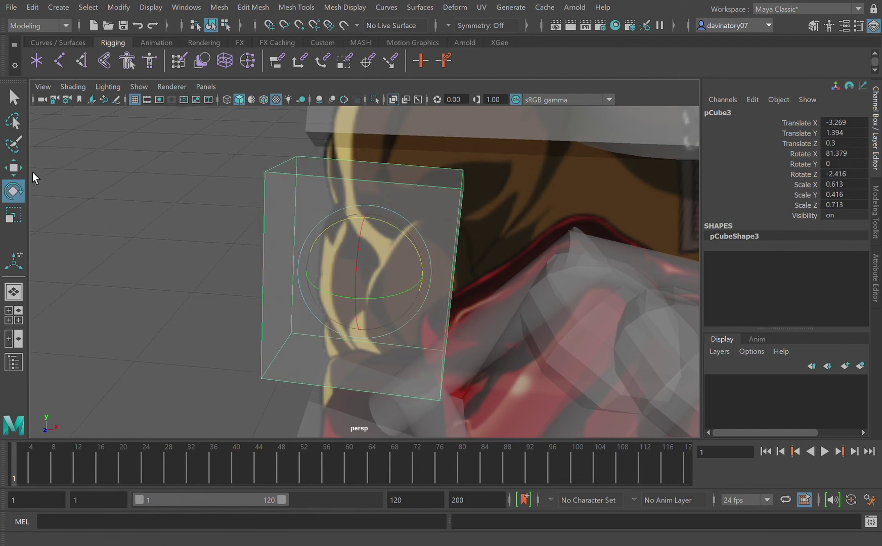
{"action": "left_click", "coordinate": [16, 218]}
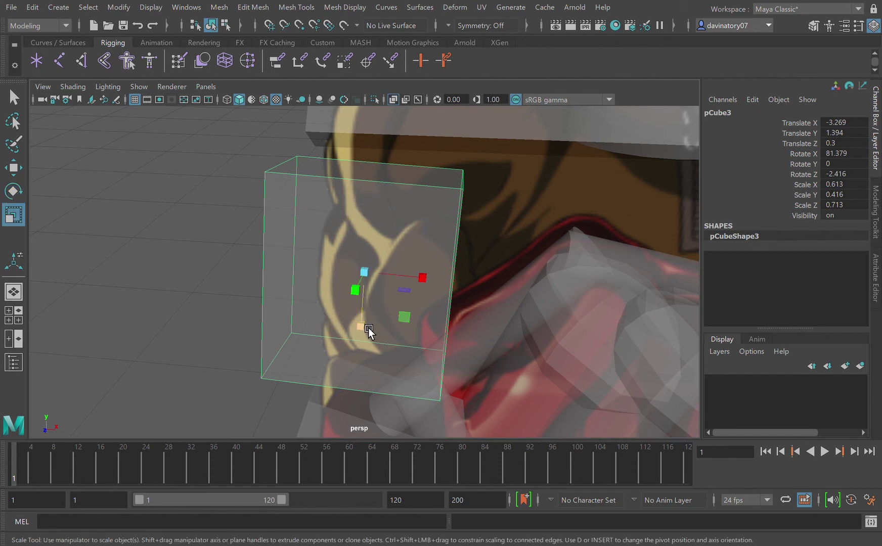
{"action": "left_click_drag", "start_coordinate": [368, 329], "coordinate": [354, 353]}
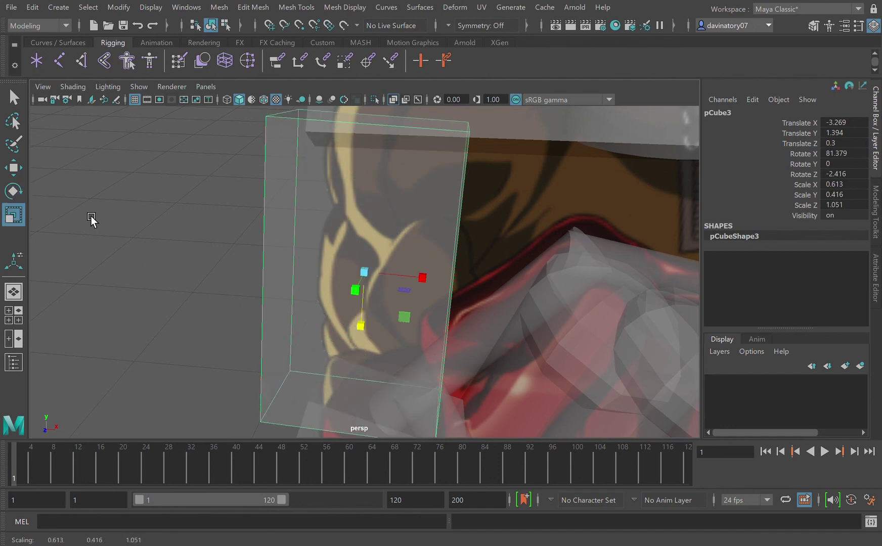
{"action": "left_click", "coordinate": [18, 169]}
{"action": "left_click_drag", "start_coordinate": [368, 212], "coordinate": [368, 228]}
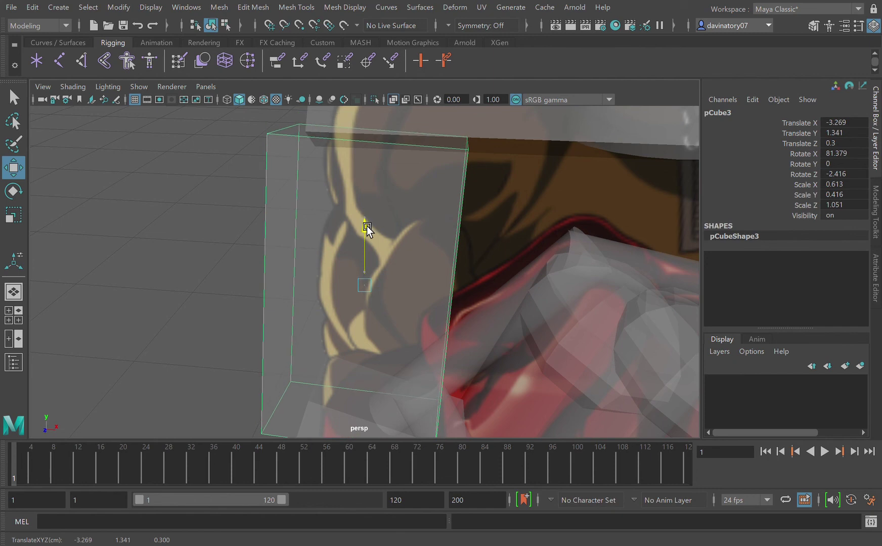
Orbit around the character and reselect the forearm cube
{"action": "left_click_drag", "start_coordinate": [357, 272], "coordinate": [462, 329], "text": "alt"}
{"action": "scroll", "coordinate": [390, 320], "scroll_direction": "down", "scroll_amount": 5}
{"action": "left_click", "coordinate": [481, 326]}
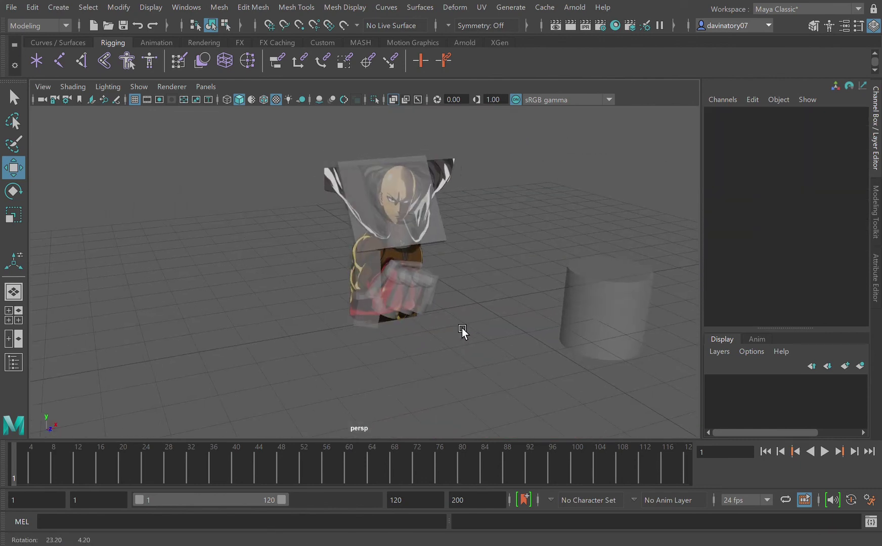
{"action": "left_click", "coordinate": [378, 280]}
{"action": "scroll", "coordinate": [463, 310], "scroll_direction": "up", "scroll_amount": 10}
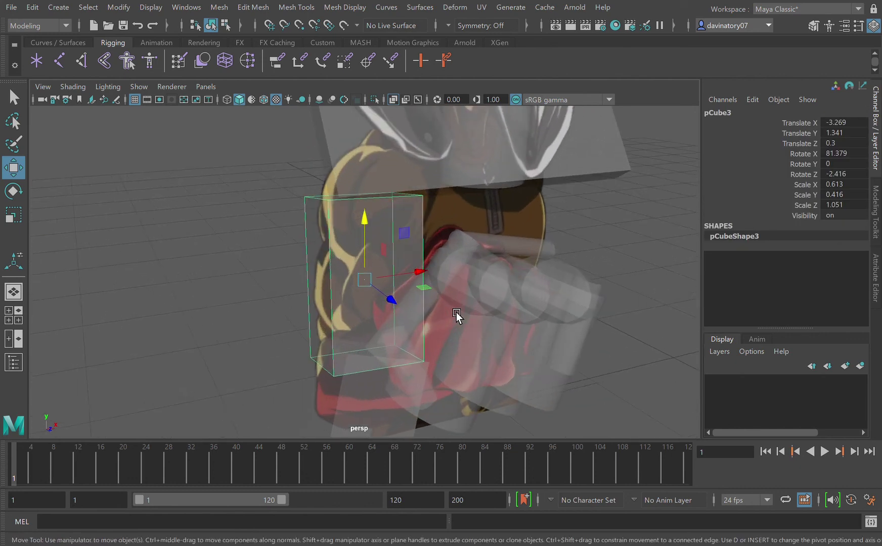
Duplicate the forearm cube as pCube4, rotate it to -88° on Z, and move it to X -2.299, Y 1.571 above the fist
{"action": "key", "text": "ctrl+d"}
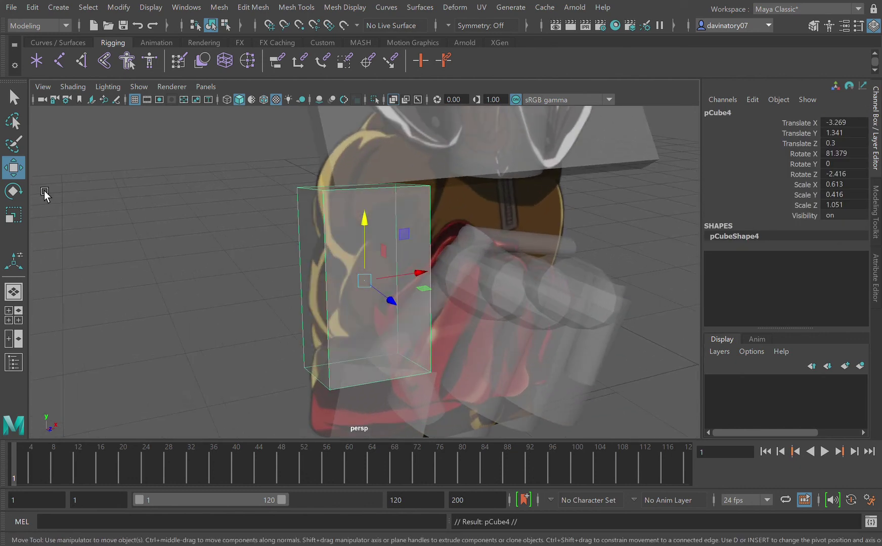
{"action": "key", "text": "e"}
{"action": "left_click_drag", "start_coordinate": [340, 245], "coordinate": [449, 219]}
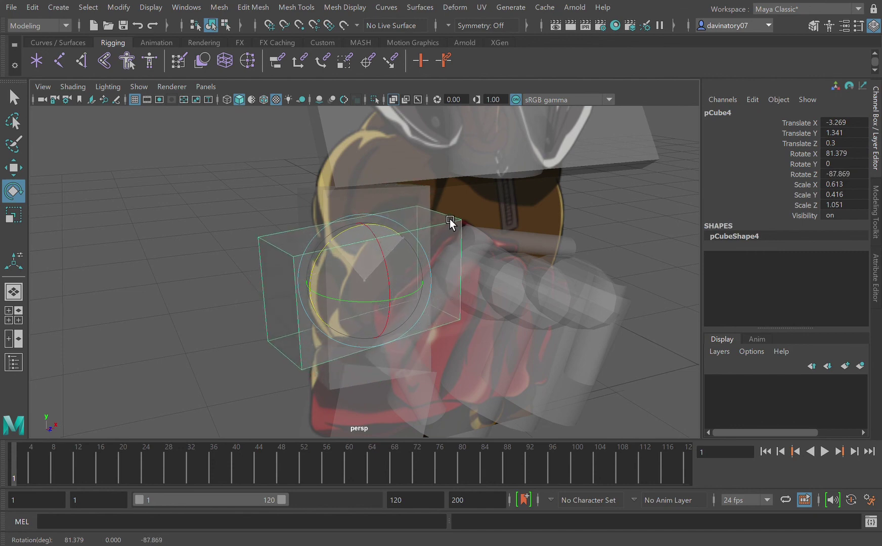
{"action": "left_click", "coordinate": [21, 170]}
{"action": "left_click_drag", "start_coordinate": [417, 282], "coordinate": [516, 168]}
{"action": "left_click_drag", "start_coordinate": [572, 219], "coordinate": [562, 251], "text": "alt"}
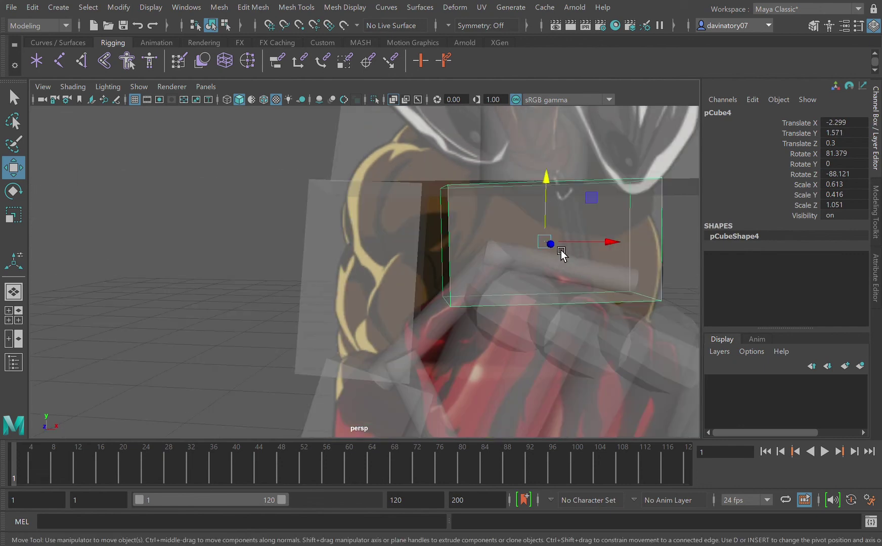
{"action": "right_click_drag", "start_coordinate": [561, 251], "coordinate": [412, 112], "text": "alt"}
Switch to opaque grey shading, delete the stray cylinder beside the character, and return to the Select tool
{"action": "left_click", "coordinate": [406, 101]}
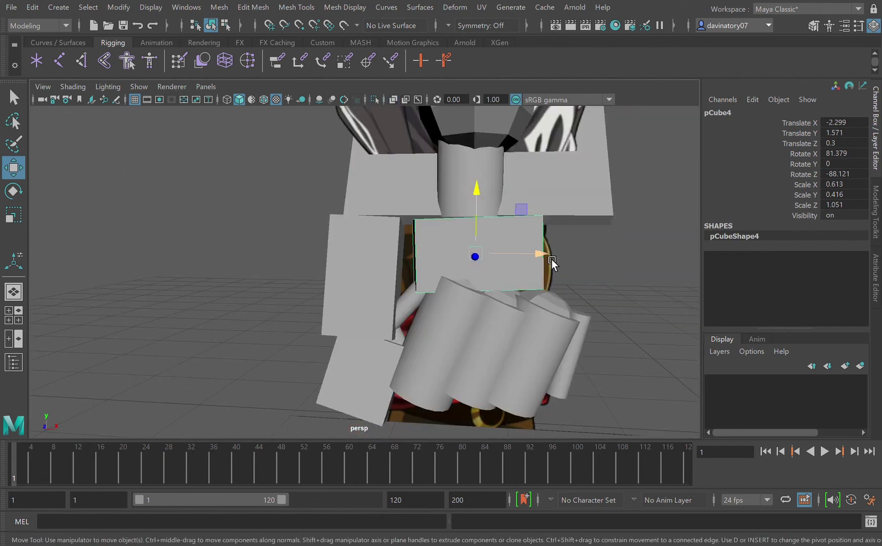
{"action": "scroll", "coordinate": [573, 281], "scroll_direction": "down", "scroll_amount": 5}
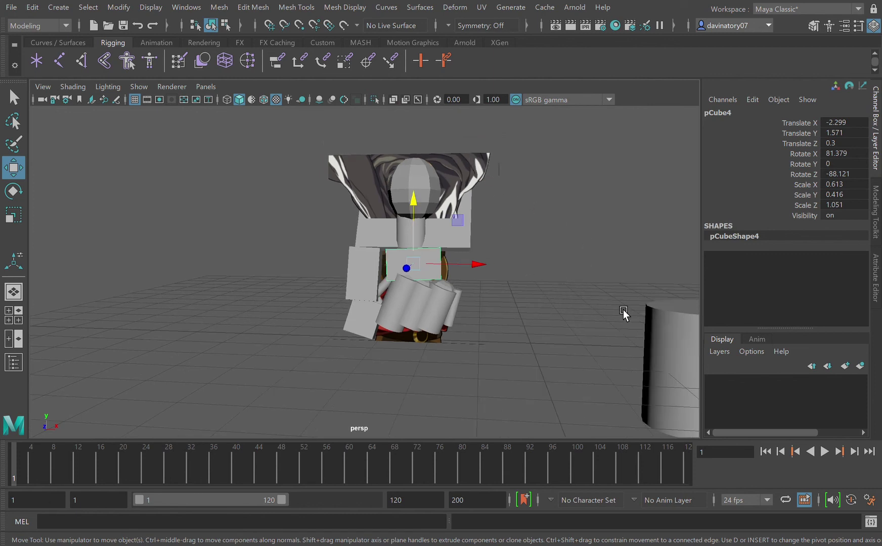
{"action": "left_click", "coordinate": [674, 349]}
{"action": "key", "text": "Delete"}
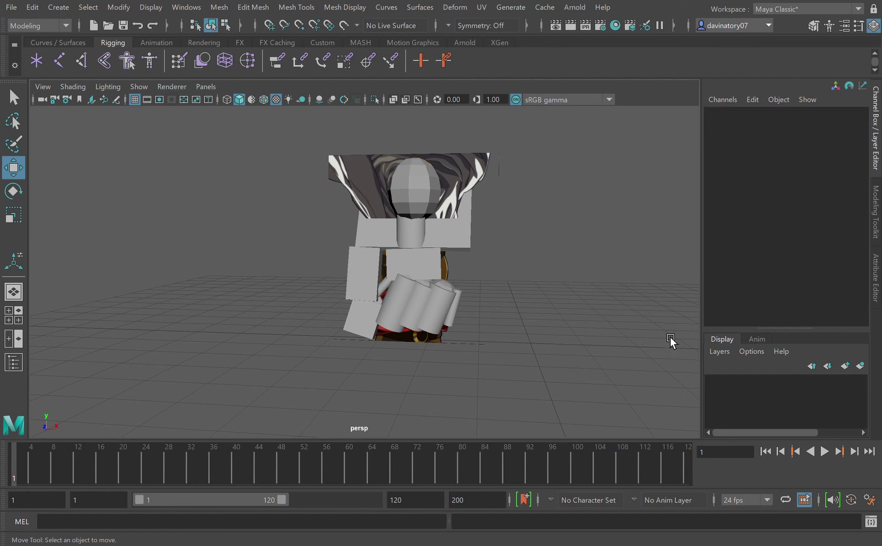
{"action": "scroll", "coordinate": [561, 329], "scroll_direction": "up", "scroll_amount": 5}
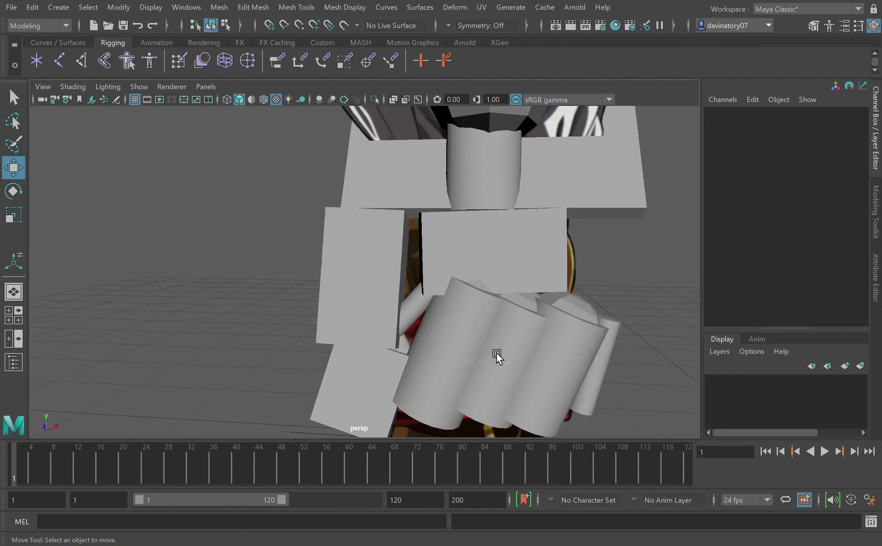
{"action": "left_click", "coordinate": [14, 97]}
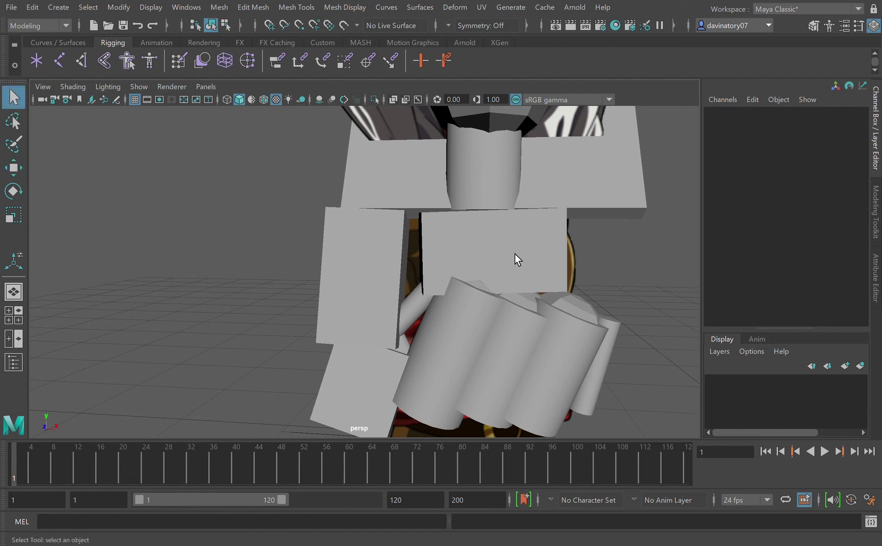